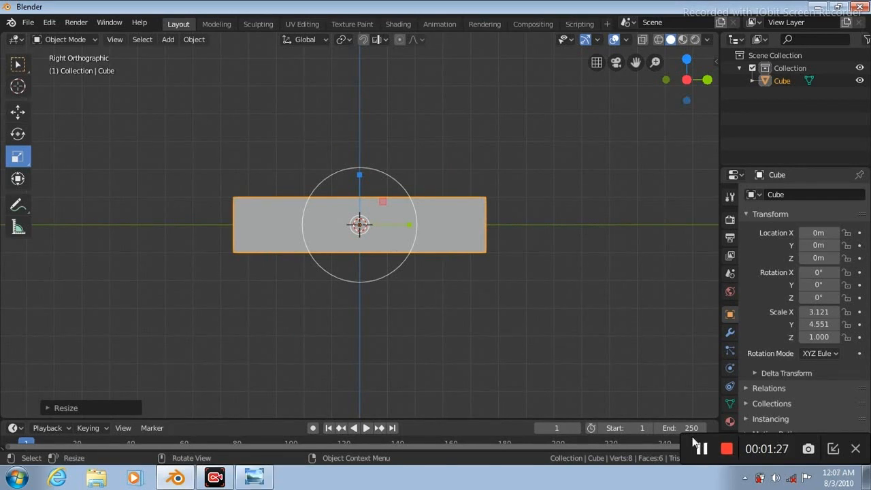
Step: Scale the box to 1.748 along Z and extrude its top face upward by about 0.115 m
left_click_drag(361, 175, 359, 132)
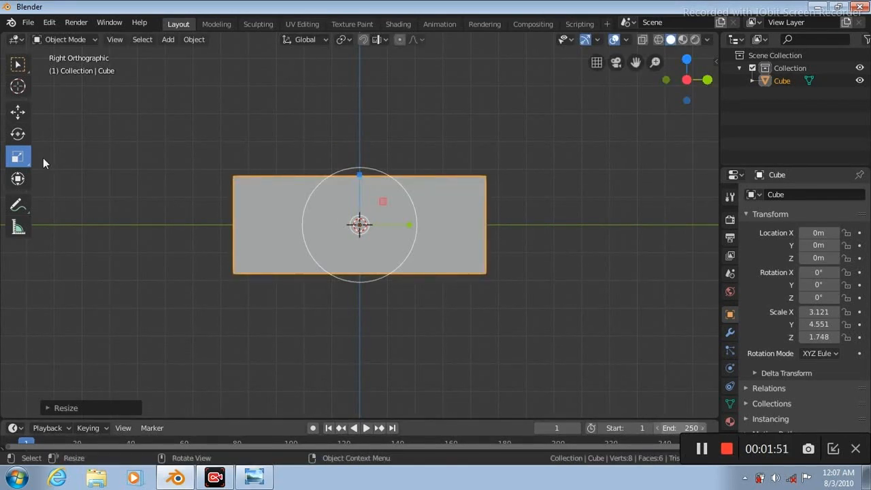
key("Tab")
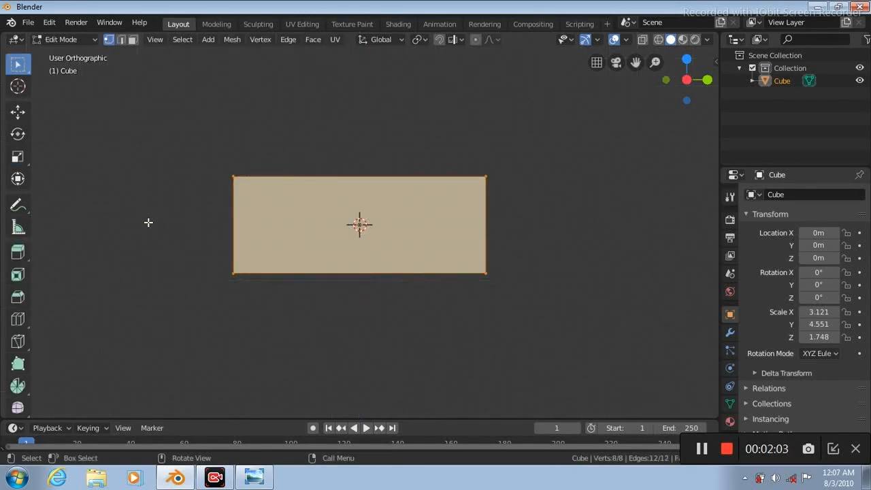
key("KP_7")
left_click(133, 39)
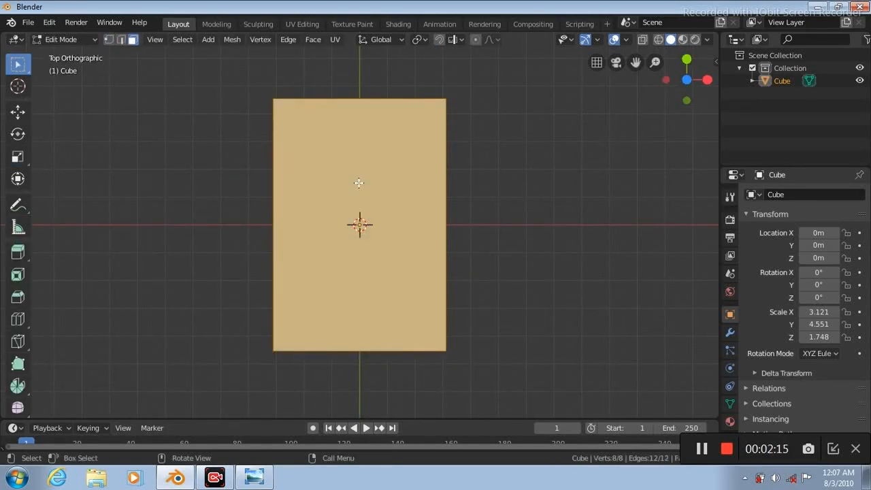
left_click(359, 182, "shift")
key("KP_3")
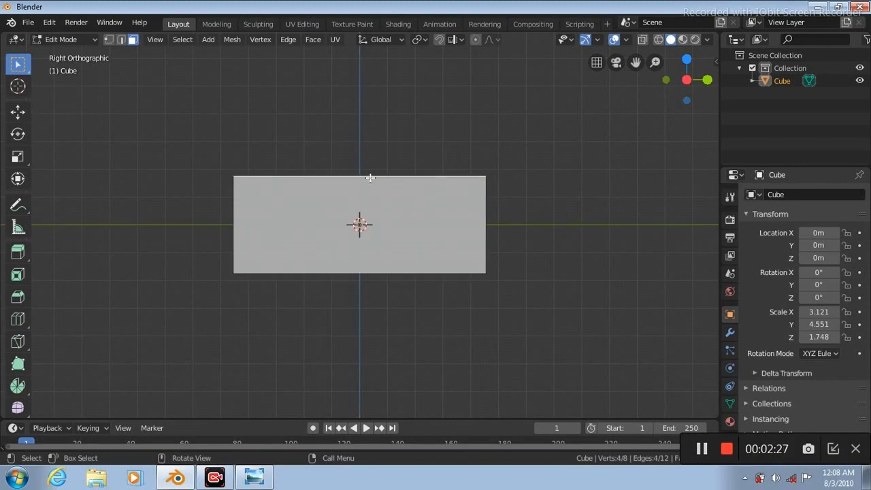
left_click(18, 252)
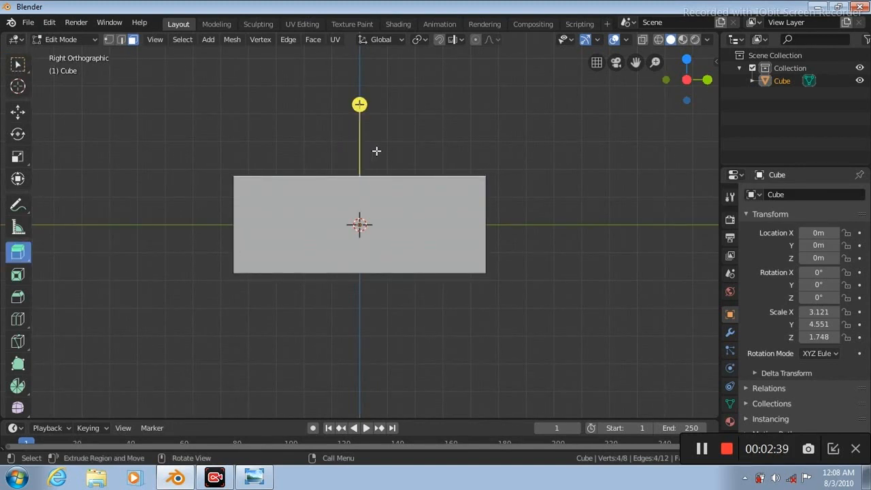
key("e")
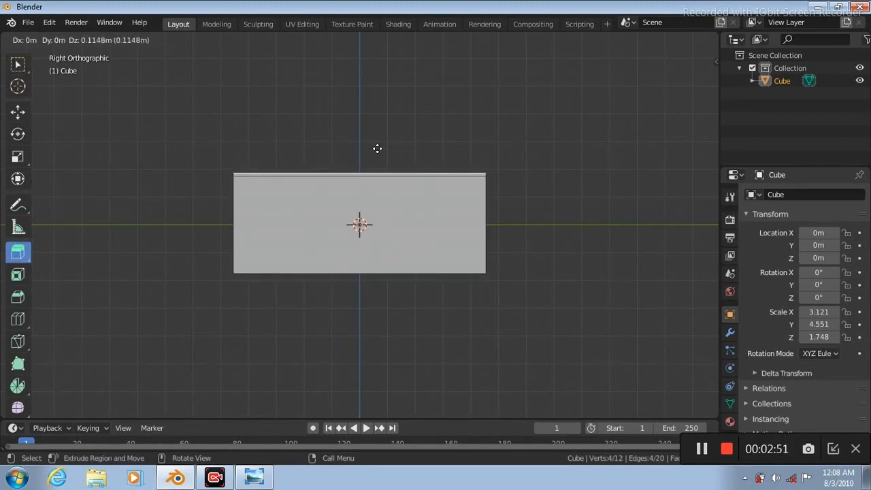
left_click(378, 149)
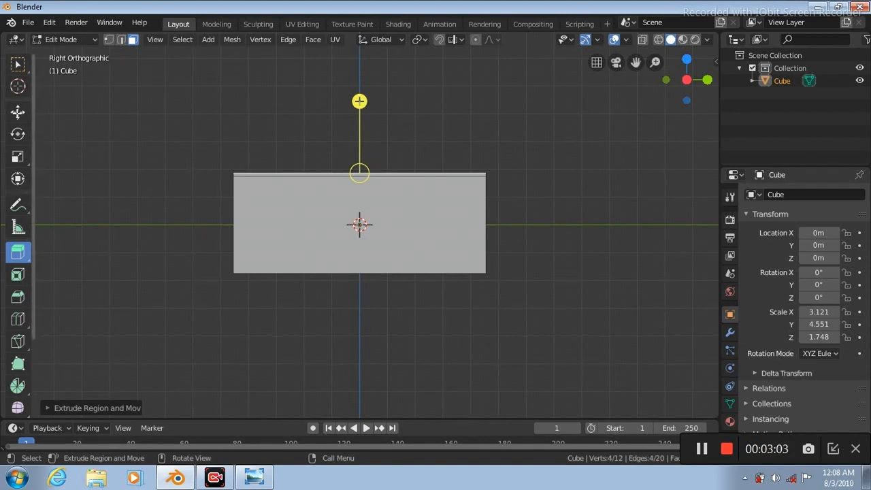
Step: Extrude the top face another 1.81 m straight up, with the Y movement set to 0
left_click(19, 111)
left_click_drag(360, 120, 373, 92)
left_click(17, 254)
left_click(46, 408)
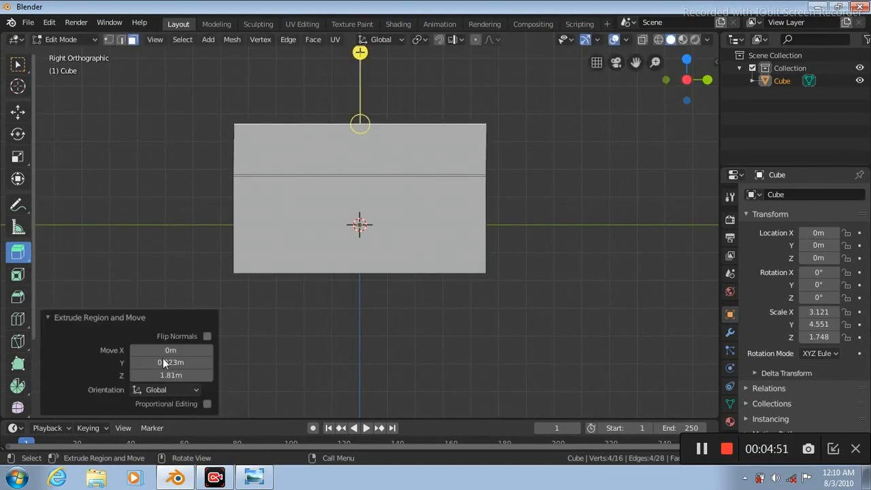
left_click(176, 363)
type("0")
key("Return")
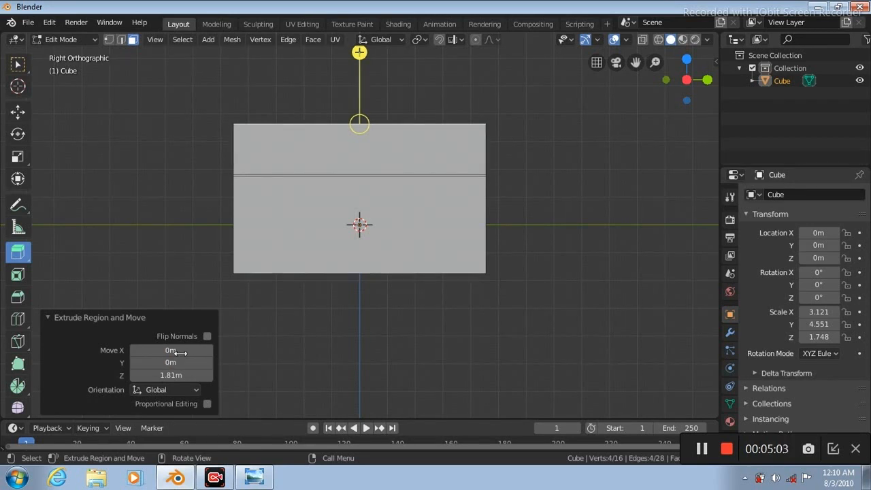
Step: Extrude a second thin band from the top face, followed by a further section 0.964 m high
left_click(18, 110)
left_click(18, 252)
left_click_drag(383, 94, 391, 72)
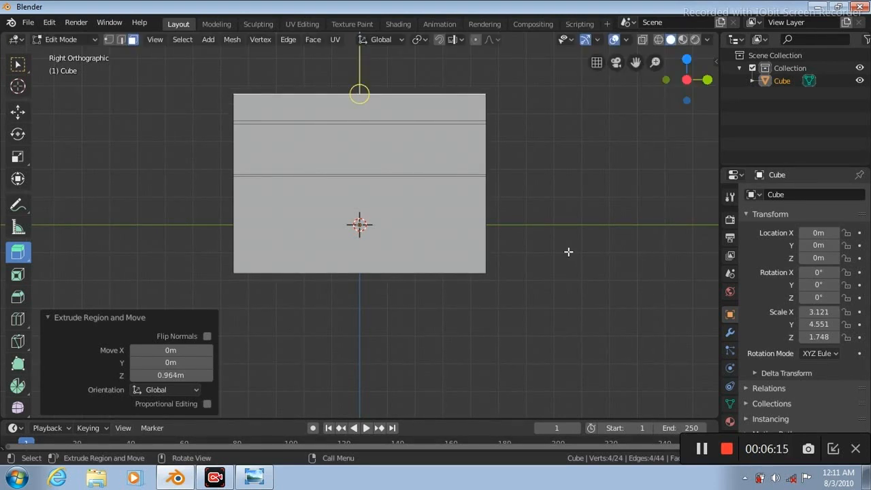
Step: Add four vertical loop cuts across the box's side, two on each side of its centre
left_click(17, 318)
left_click_drag(378, 176, 430, 179)
left_click_drag(332, 179, 281, 185)
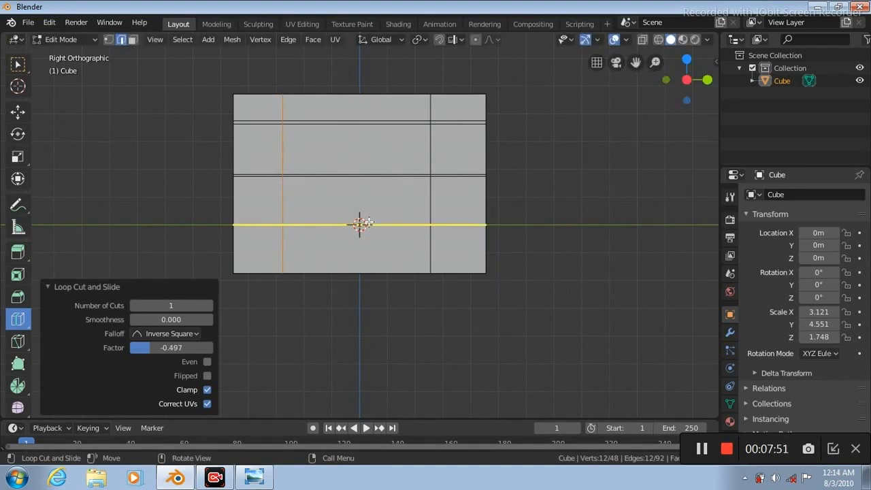
left_click_drag(356, 179, 413, 188)
left_click_drag(322, 175, 299, 179)
Step: Scale the whole box to 6.067 along Y in Object Mode and return to Edit Mode with face selection
key("Tab")
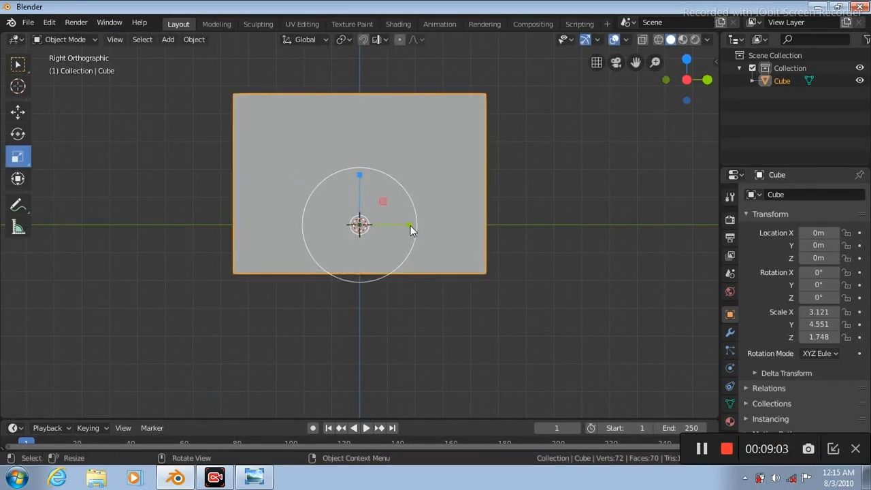
left_click_drag(411, 225, 436, 227)
key("Tab")
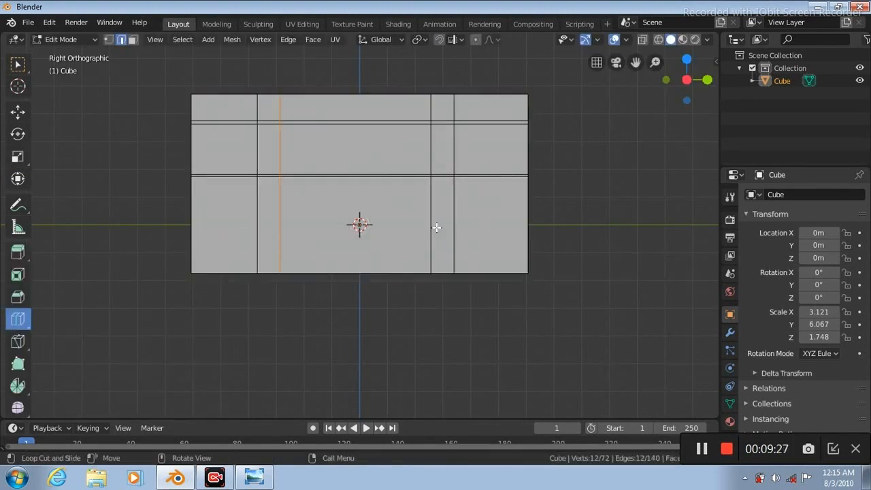
key("w")
key("3")
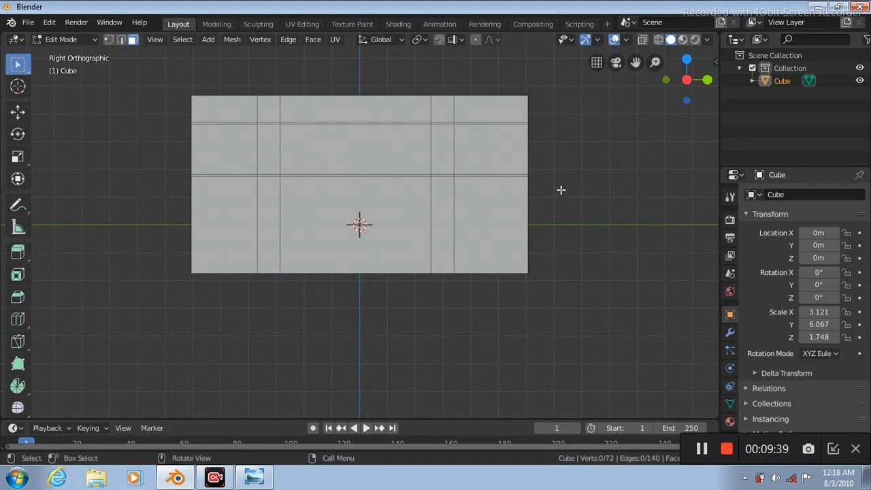
left_click(405, 122)
scroll(580, 141, "up", 2)
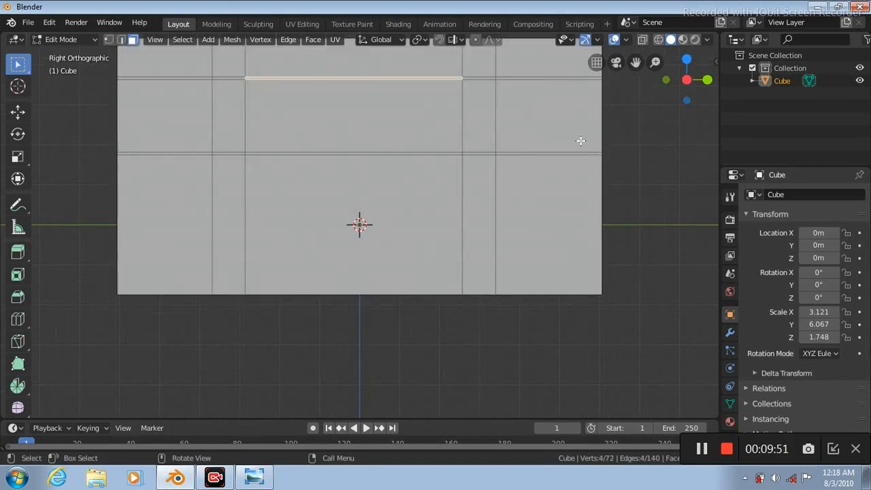
left_click(466, 78, "alt")
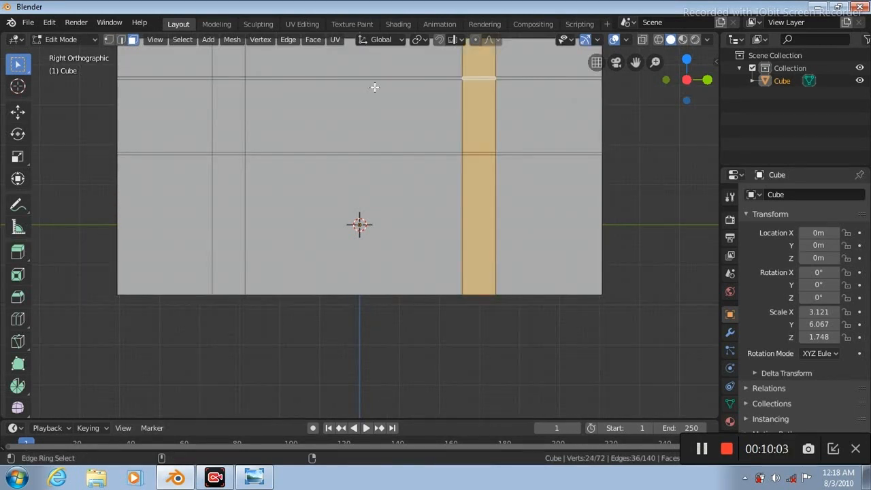
left_click(387, 78)
left_click(466, 78, "alt")
left_click(490, 79)
left_click(500, 78, "ctrl+alt")
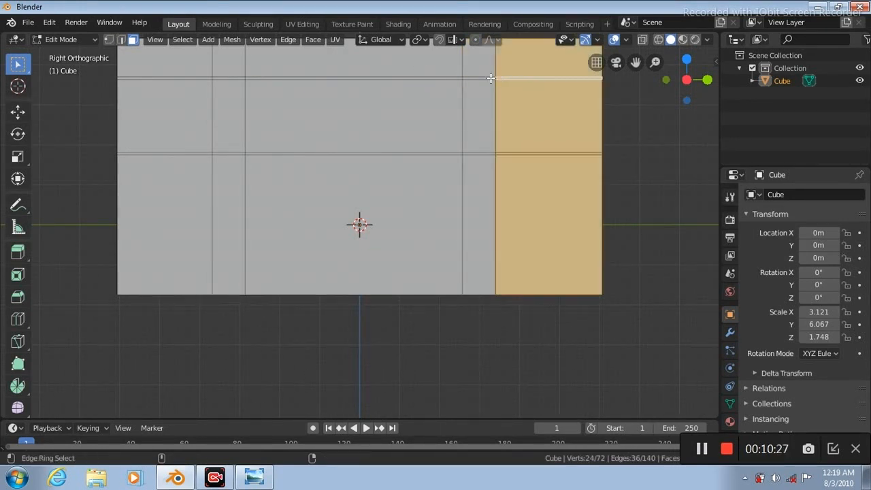
left_click(439, 78)
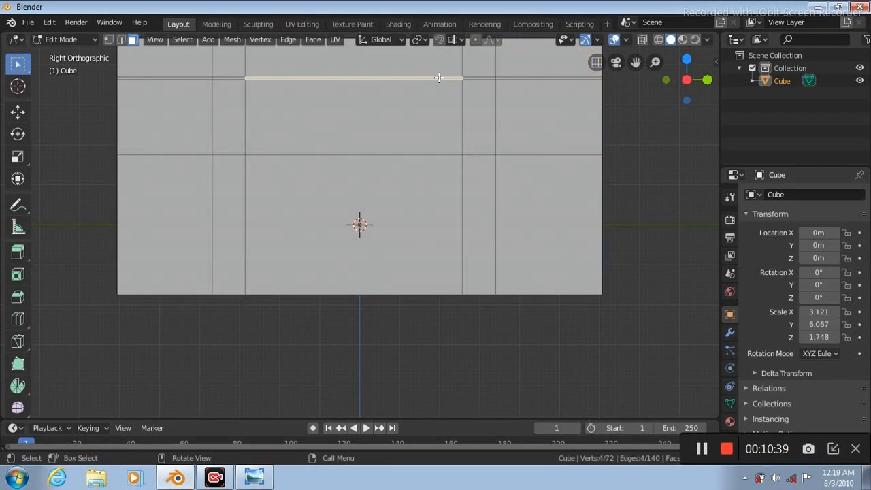
left_click(465, 77, "ctrl+alt")
left_click(453, 78)
Step: Select the upper thin face loop around the box, inset it by about 0.0075 m and scale it inward to about 0.97
scroll(453, 77, "up", 3)
left_click_drag(635, 62, 629, 191)
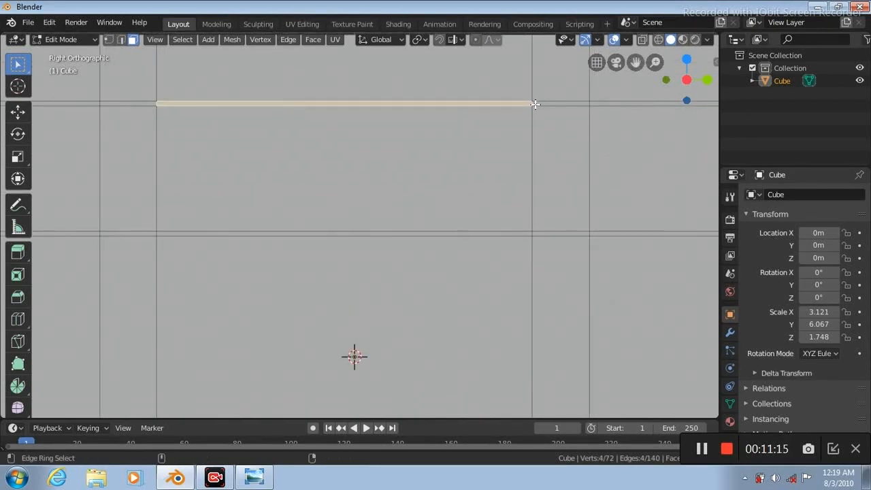
left_click(536, 104, "ctrl+alt")
left_click(512, 102)
left_click(535, 103, "ctrl+alt")
scroll(358, 202, "down", 2)
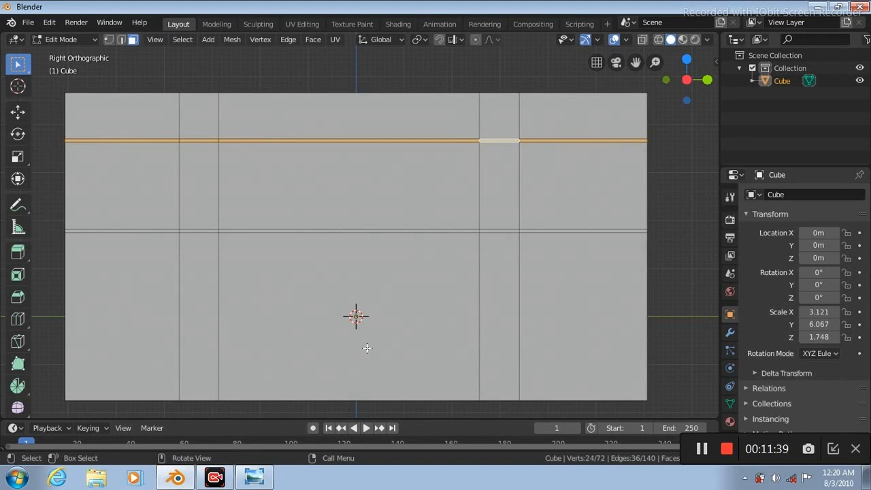
left_click(313, 40)
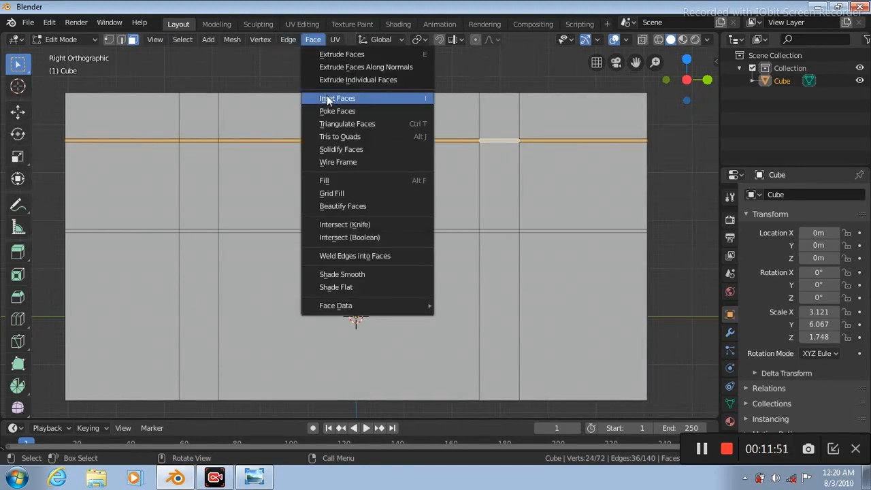
left_click(327, 96)
left_click(329, 97)
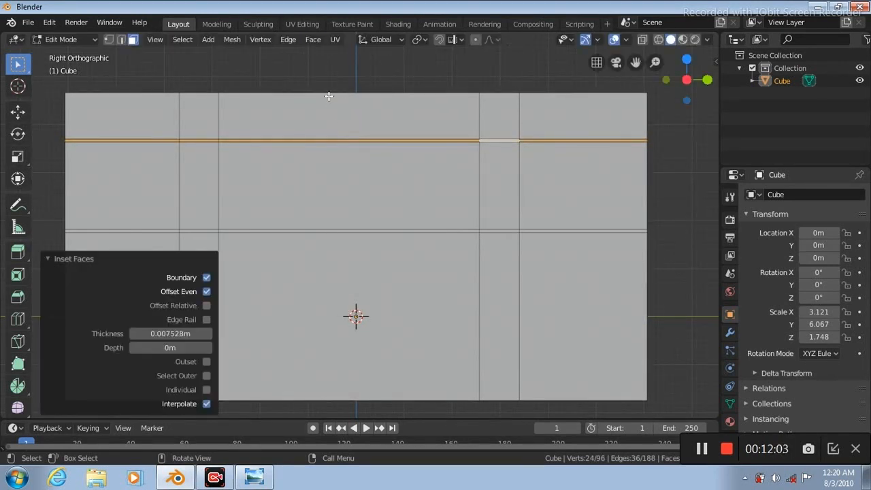
left_click(18, 156)
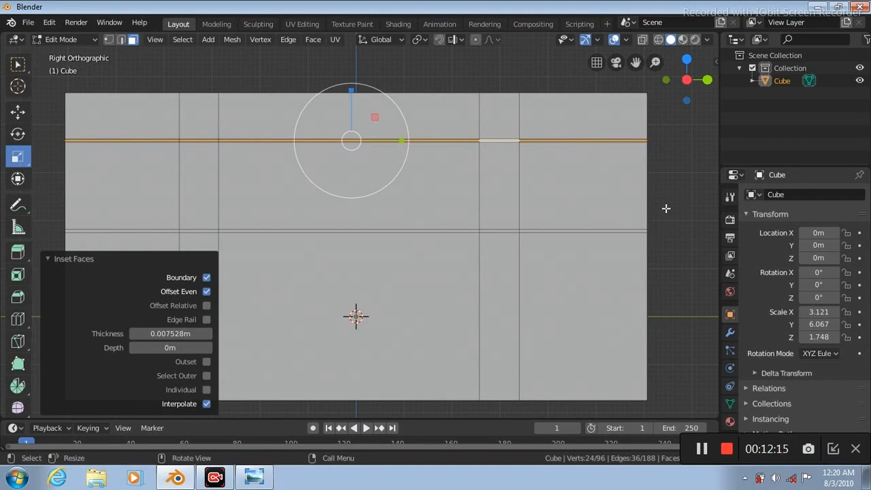
key("s")
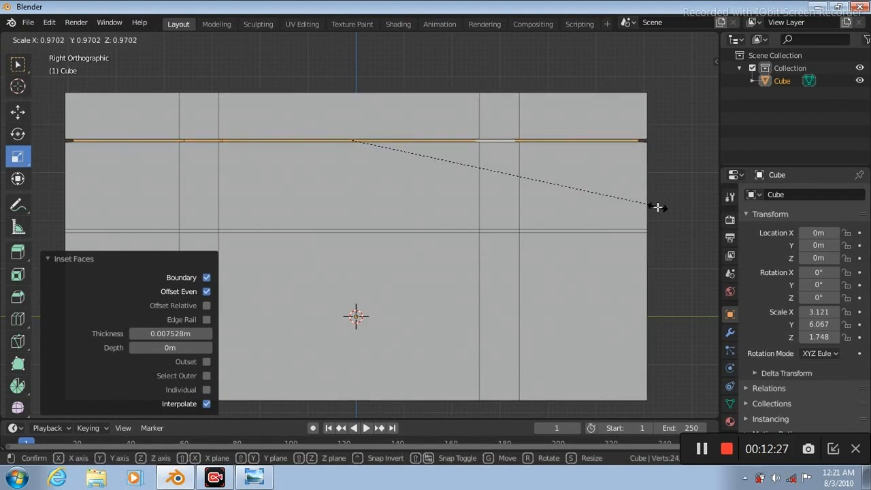
left_click(655, 210)
Step: Inset the lower thin face loop by 0.00968 m and scale it to 0.972 overall, plus 1.013 along Z
left_click(455, 231)
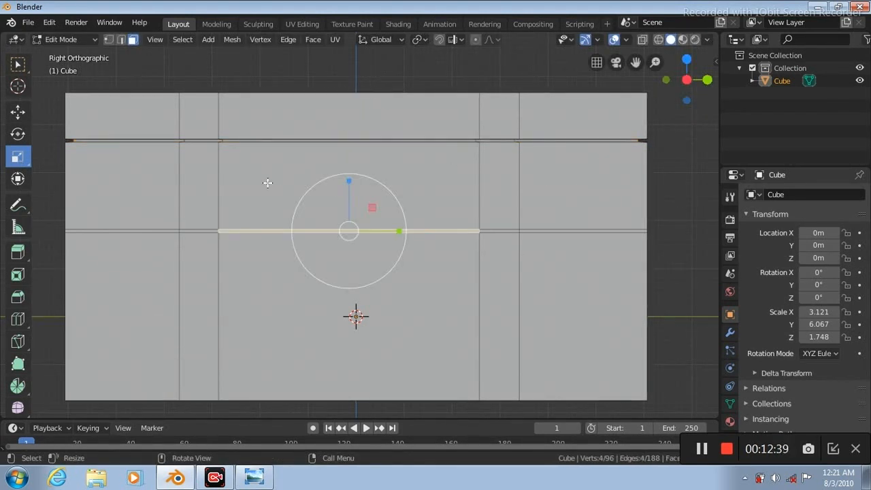
left_click(18, 64)
left_click(485, 232, "alt")
left_click(313, 41)
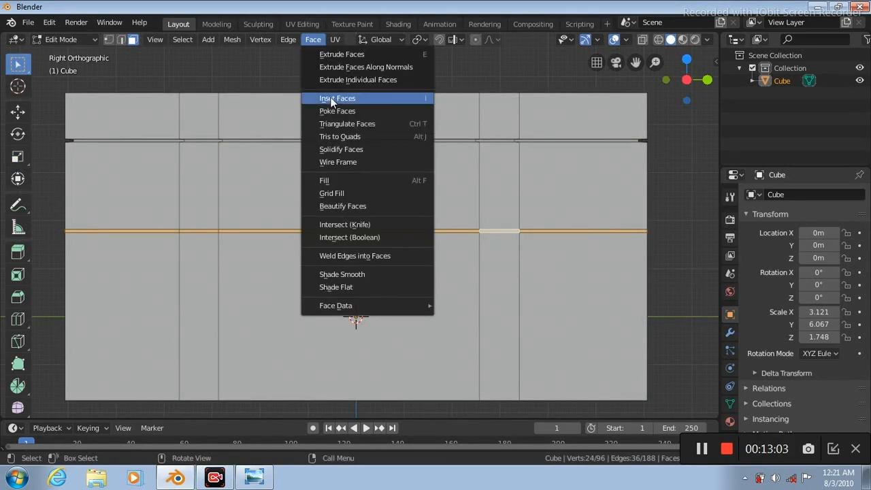
left_click(331, 96)
left_click(331, 102)
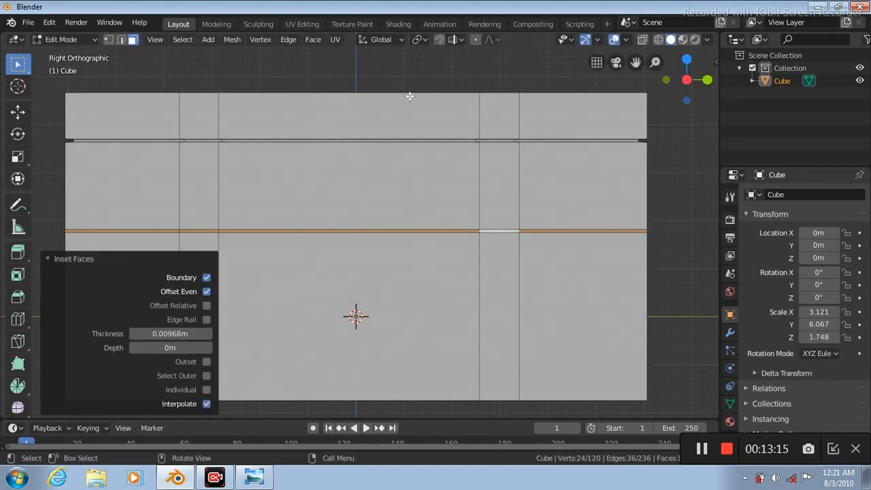
left_click(19, 157)
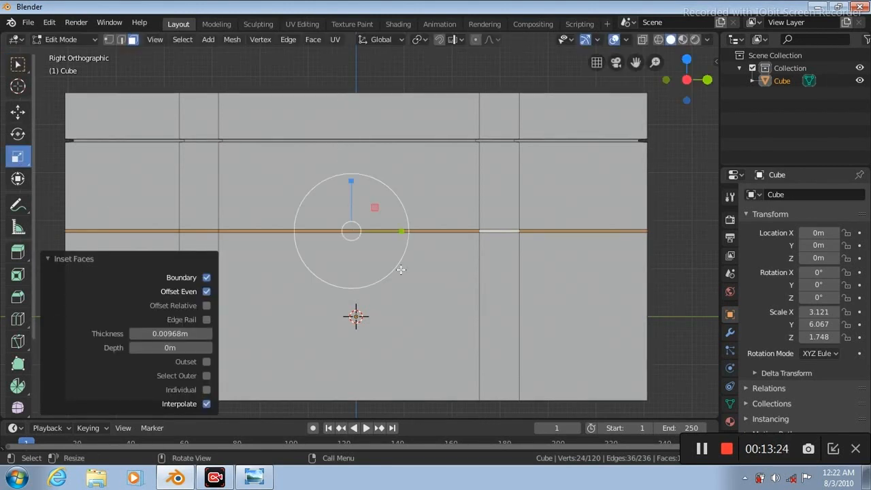
key("s")
left_click(661, 235)
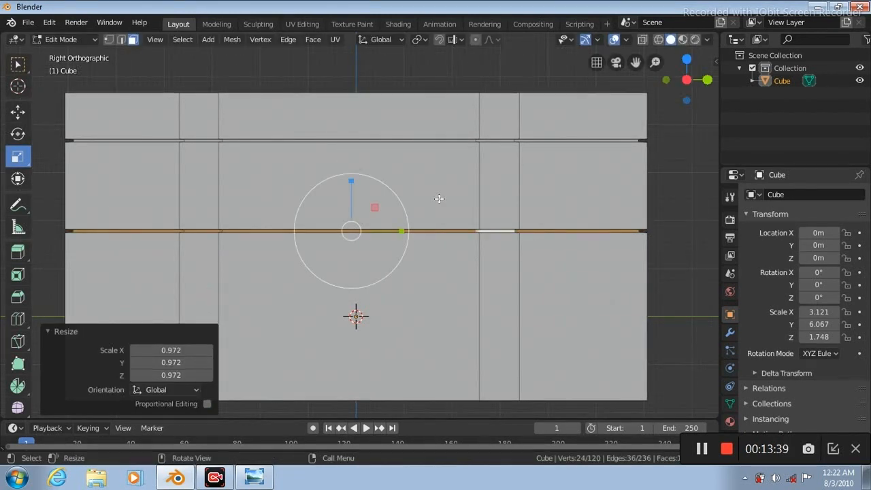
left_click_drag(351, 181, 349, 178)
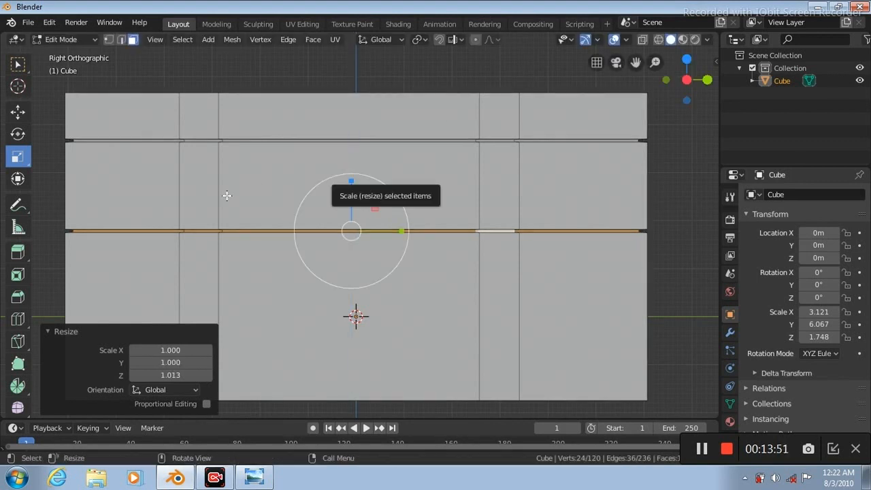
Step: Add two horizontal loop cuts close to the box's bottom edge, with slide factors of 0.939 and 0.890
left_click(18, 66)
key("Tab")
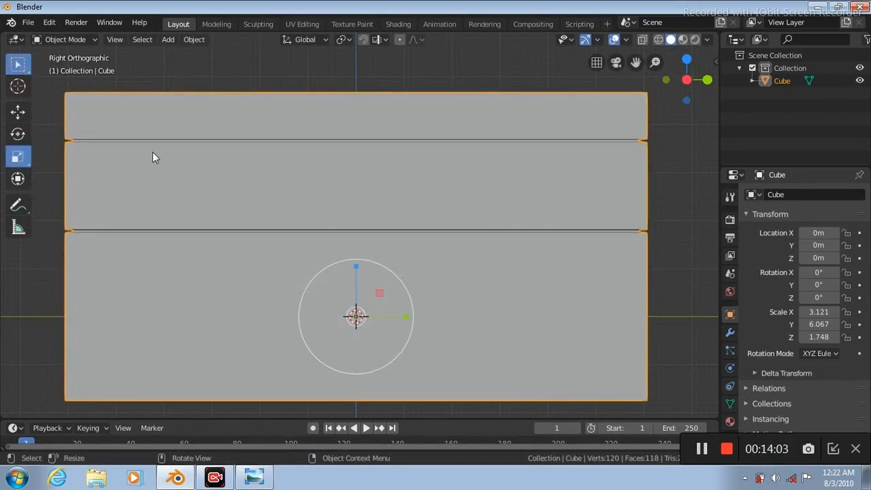
key("Tab")
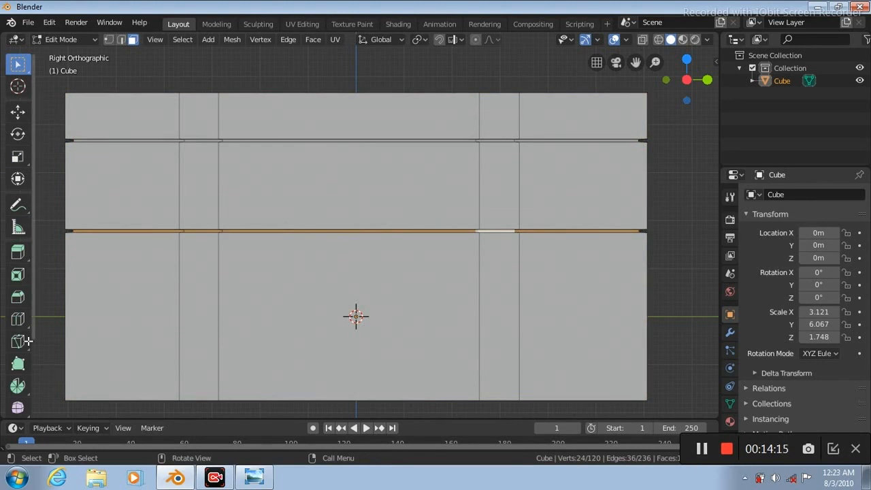
left_click(18, 319)
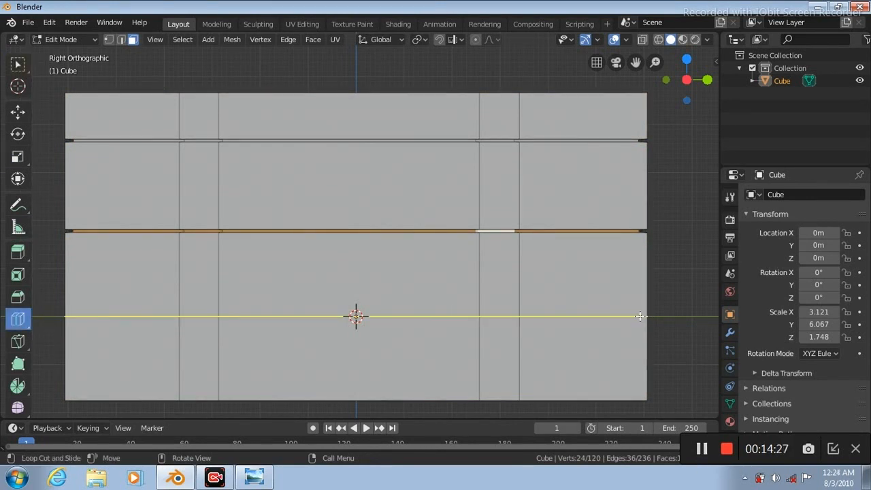
left_click_drag(643, 317, 650, 384)
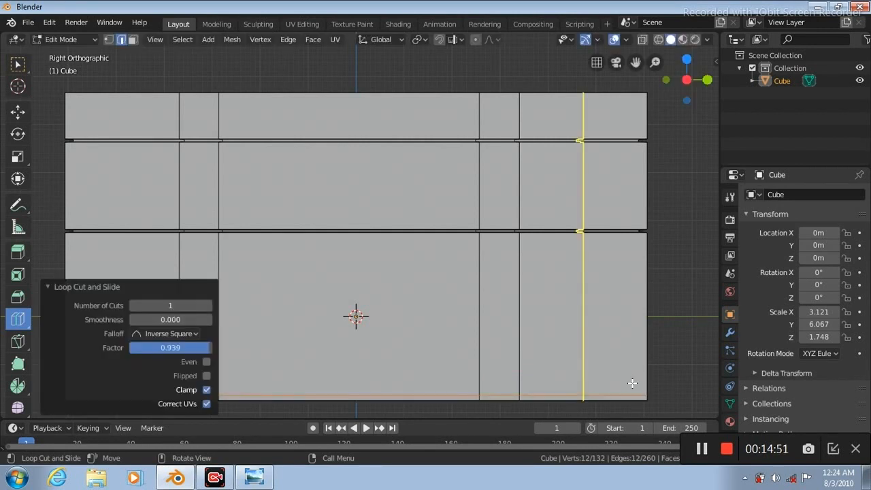
left_click_drag(643, 315, 637, 387)
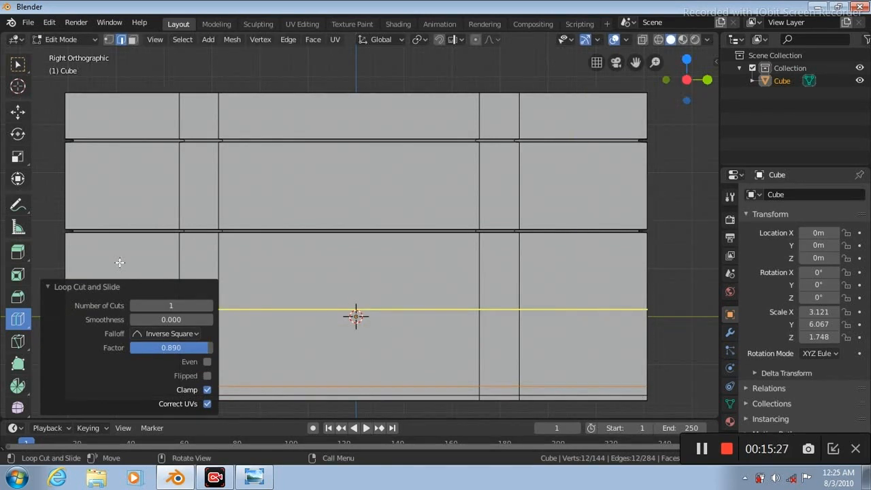
Step: Select the thin face loop near the box's bottom edge, inset it by 0.009785 m and scale it outward to about 1.01
left_click(18, 65)
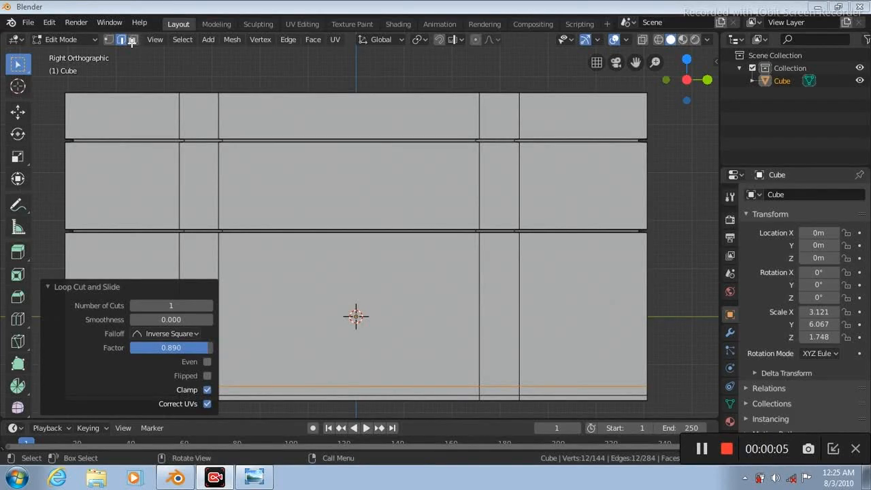
left_click(132, 39)
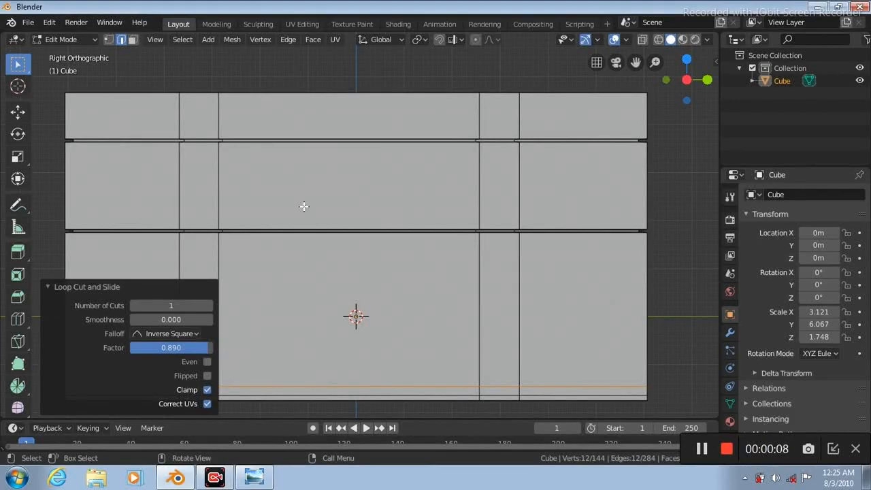
left_click(431, 390)
left_click(487, 392, "alt")
left_click(313, 39)
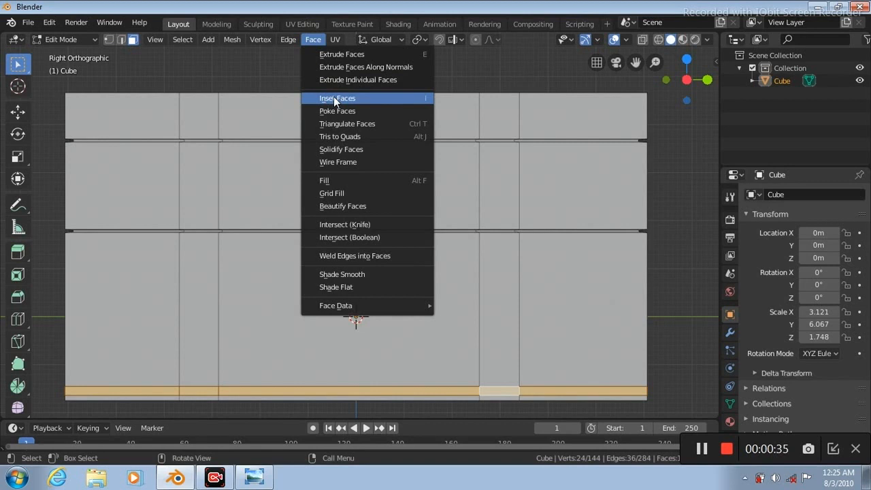
left_click(334, 97)
left_click(334, 104)
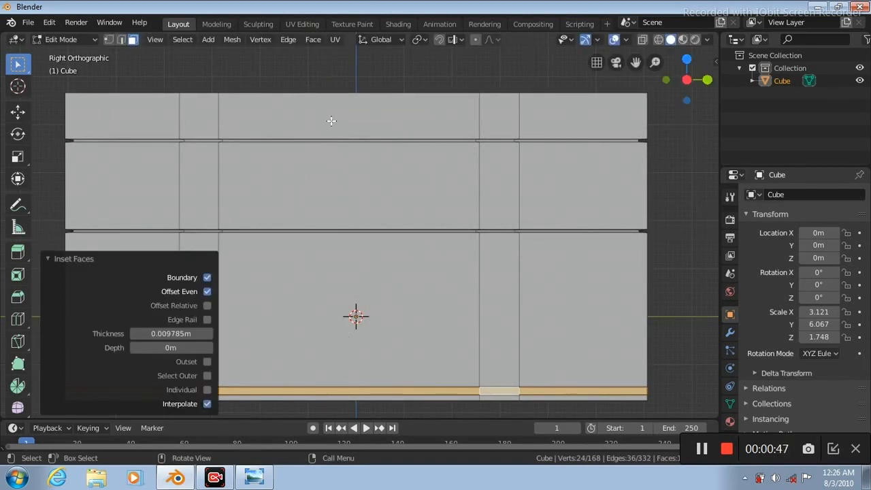
left_click(17, 156)
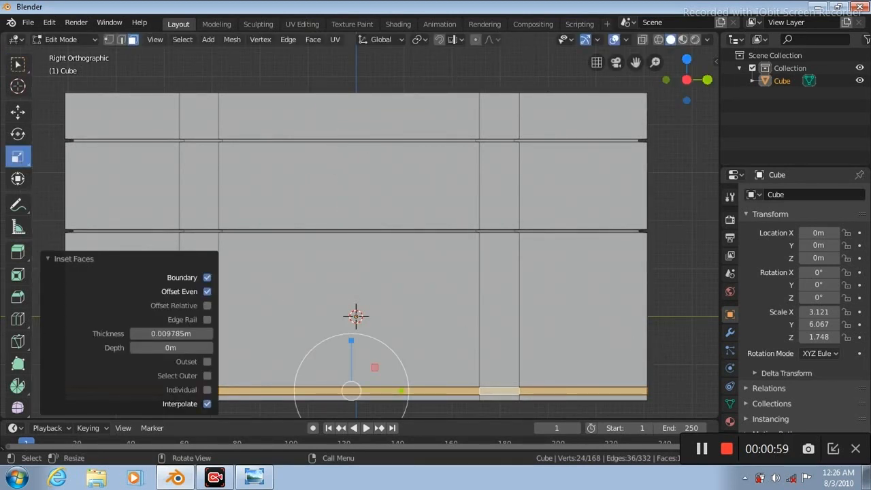
key("s")
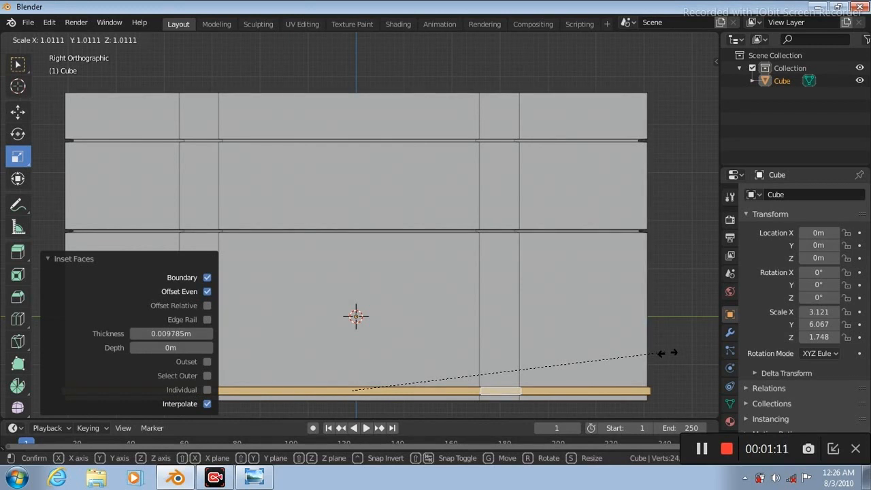
left_click(666, 349)
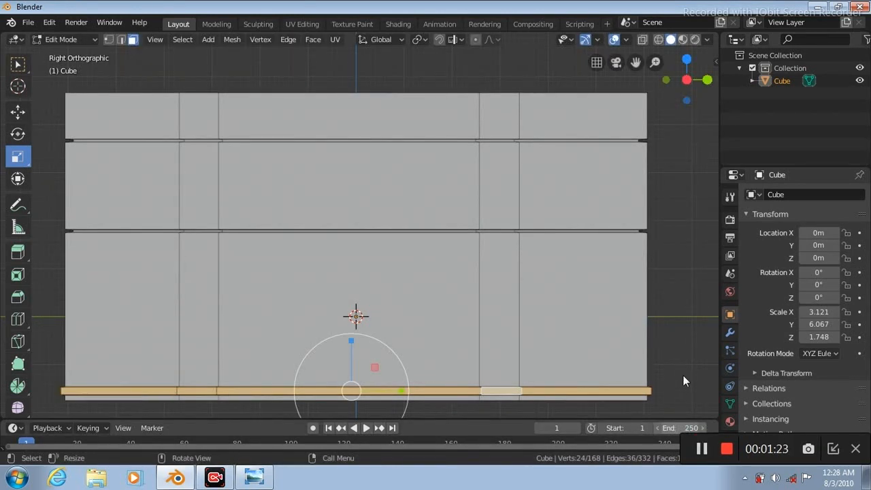
left_click(659, 342)
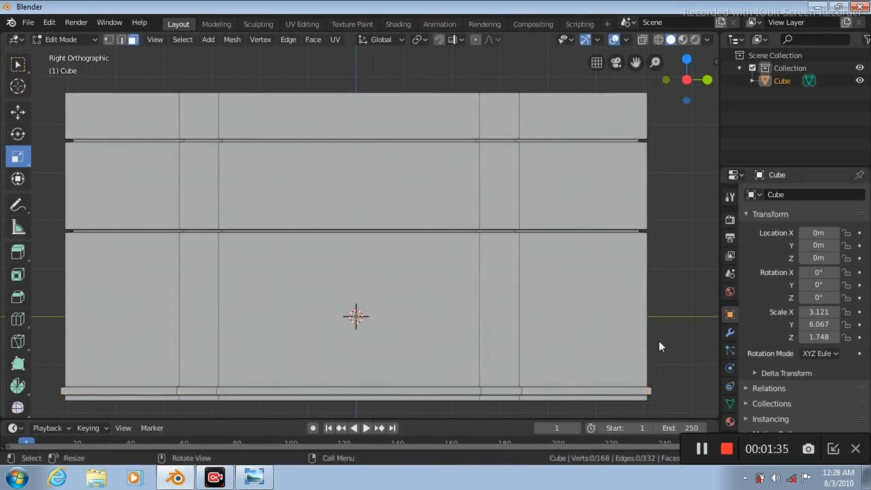
key("ctrl+z")
key("ctrl+b")
left_click(664, 348)
key("ctrl+z")
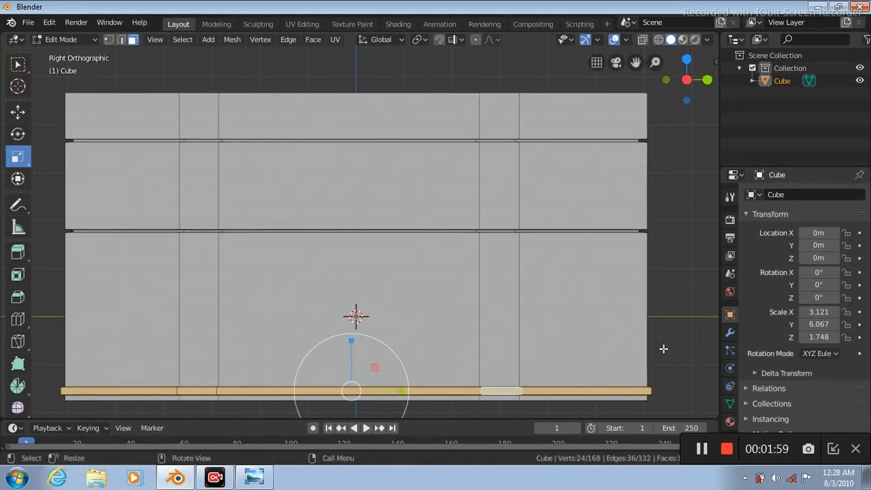
Step: Bevel the protruding bottom face loop into a rounded rim with 4 segments and a width of 0.00097 m
key("s")
left_click(671, 355)
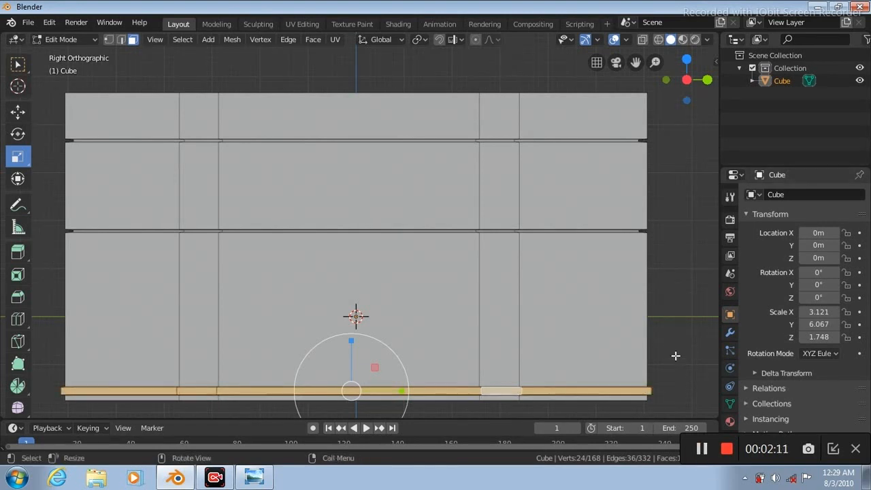
key("shift+space")
key("g")
key("ctrl+b")
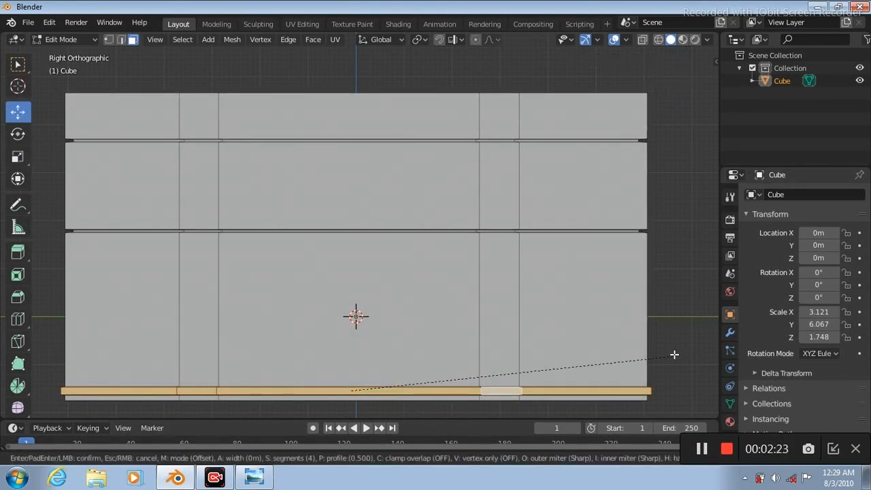
left_click(677, 352)
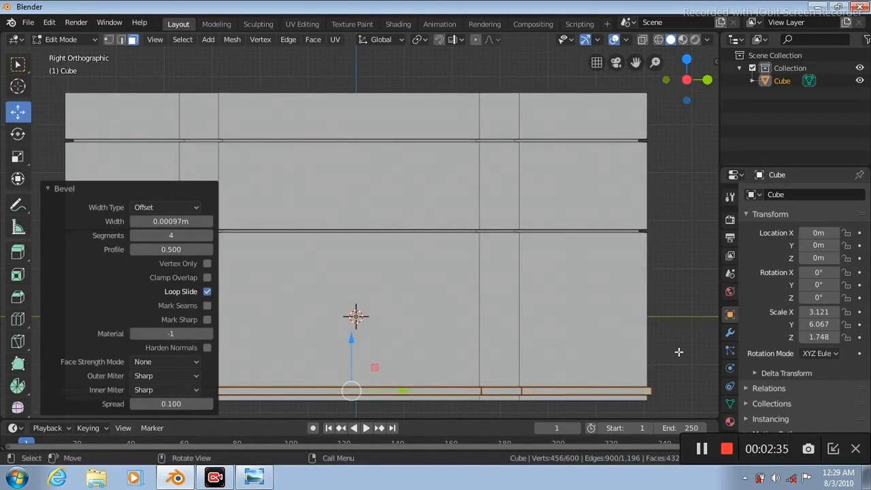
key("Tab")
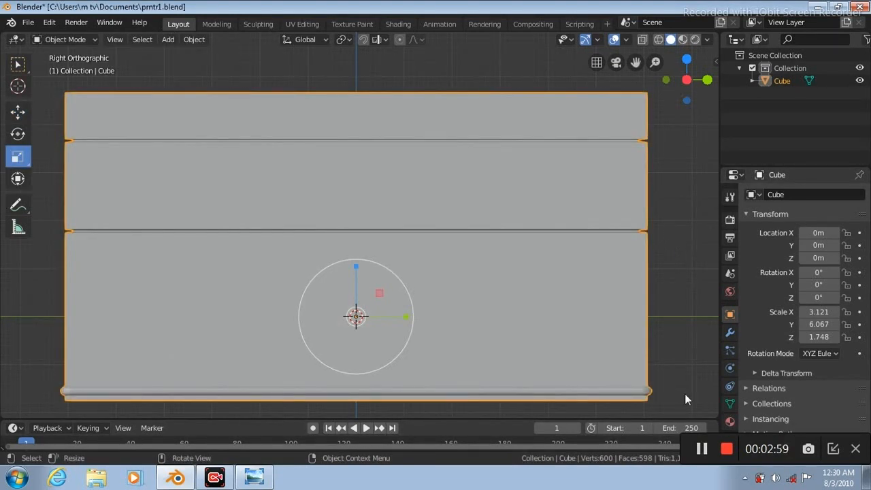
key("Tab")
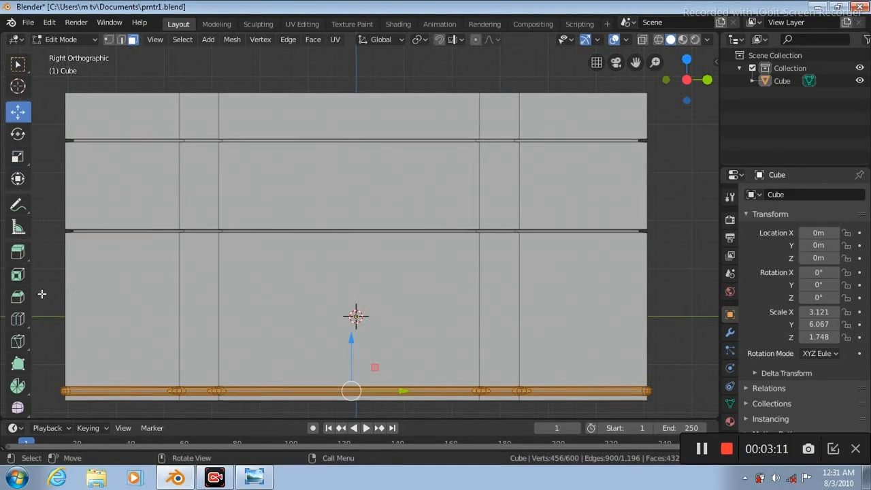
Step: Add three vertical loop cuts near the two edges of the +Y end section and one horizontal cut just above the rim, factor 0.925
left_click(17, 320)
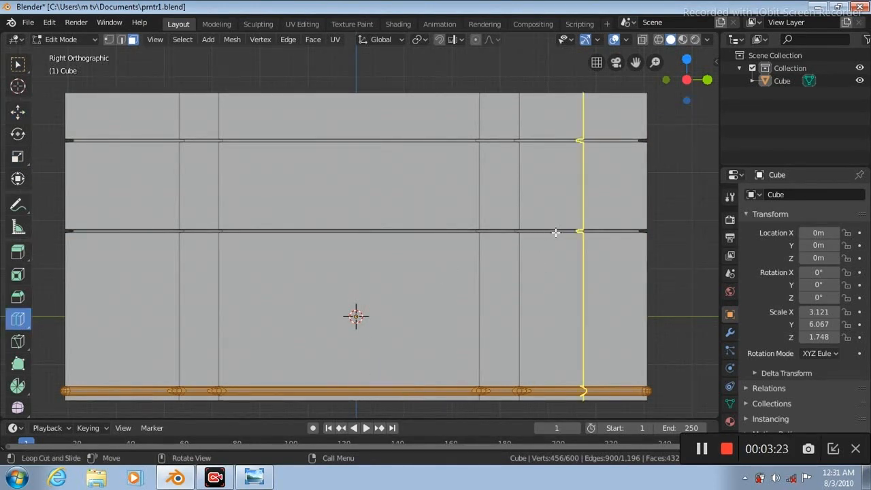
left_click_drag(579, 231, 521, 255)
left_click_drag(580, 232, 633, 237)
left_click_drag(617, 311, 617, 384)
left_click_drag(632, 311, 632, 322)
left_click_drag(633, 332, 636, 378)
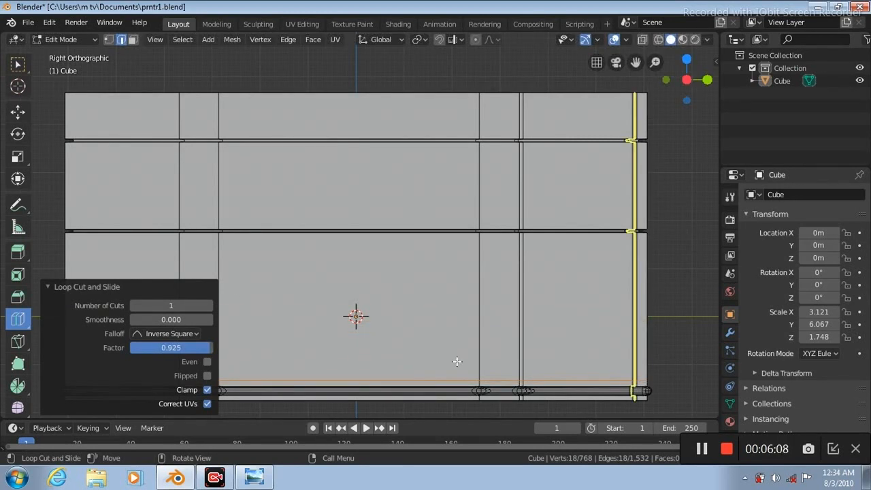
Step: Select the U-shaped run of thin faces below the lower groove in the +Y end section and inset it with 0 m thickness
left_click(132, 40)
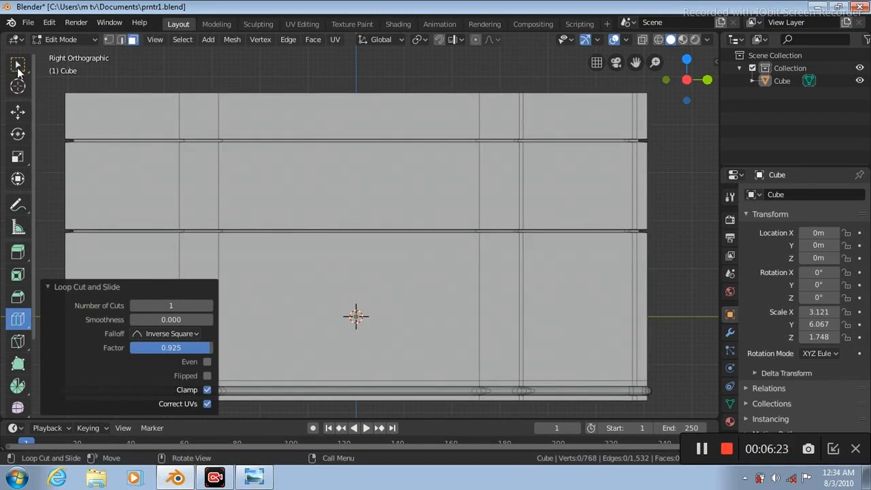
key("w")
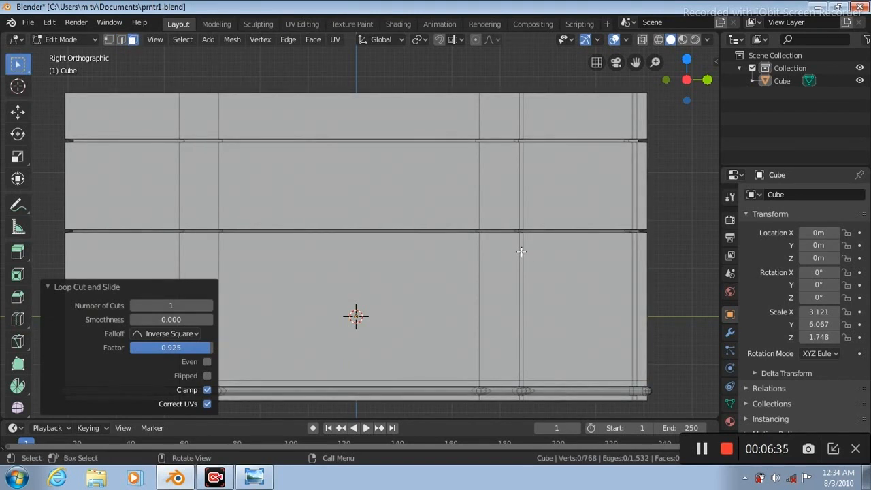
left_click(521, 252)
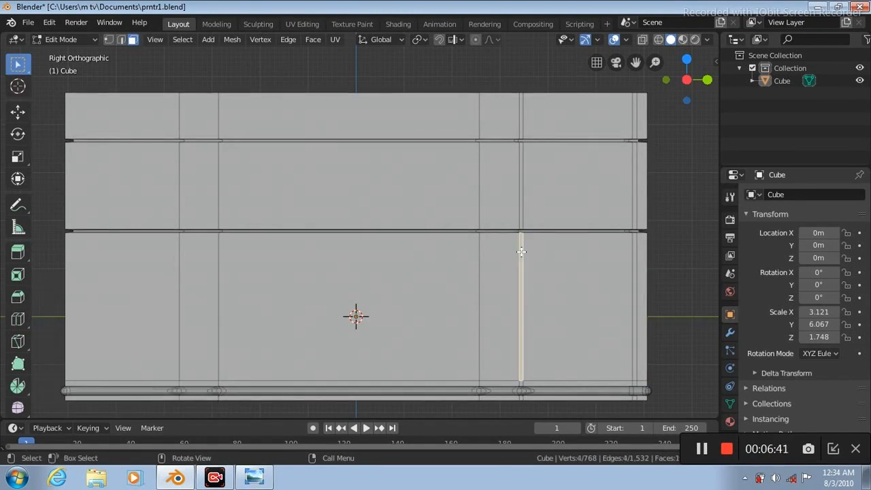
left_click(521, 380, "ctrl")
left_click(607, 383, "ctrl")
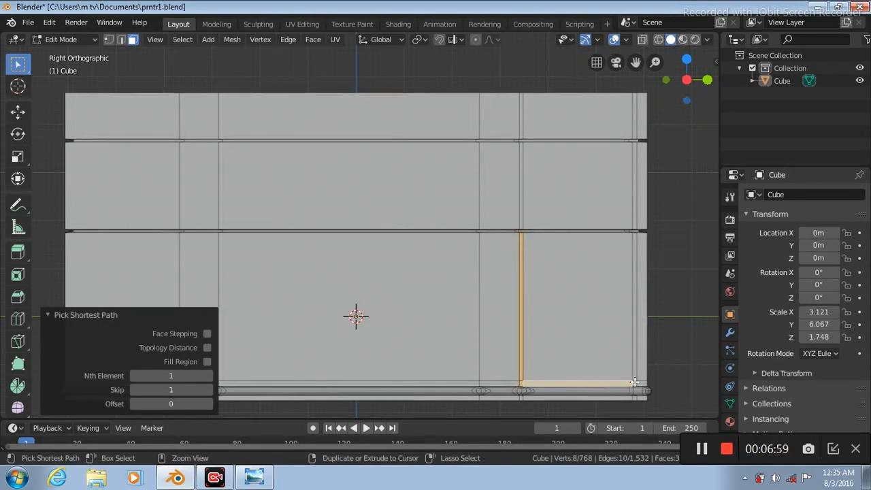
left_click(634, 321, "ctrl")
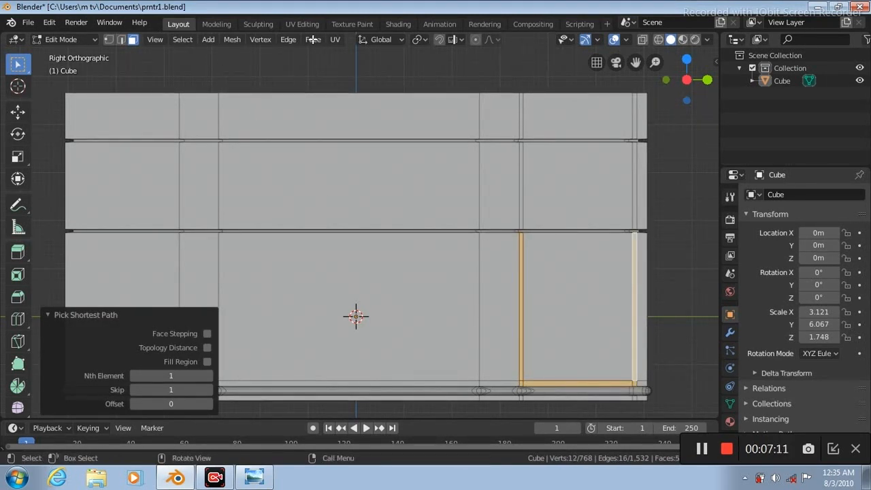
left_click(314, 38)
left_click(335, 98)
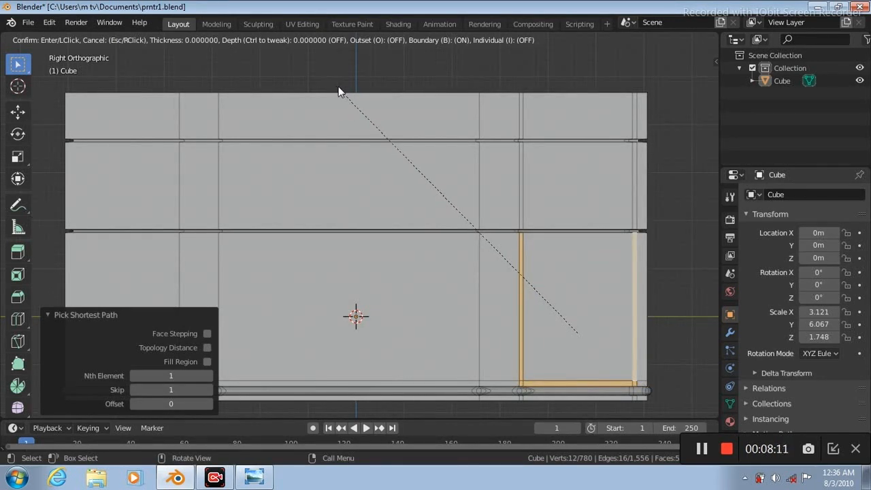
left_click(348, 87)
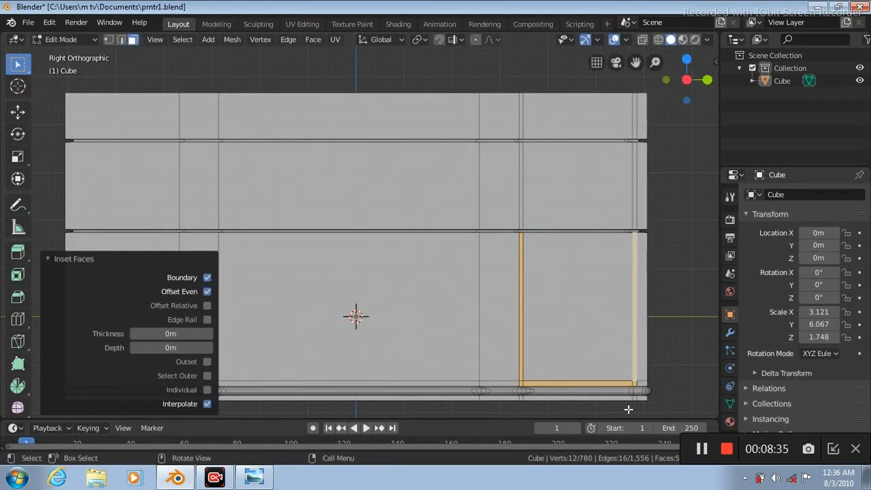
left_click(18, 112)
left_click(17, 66)
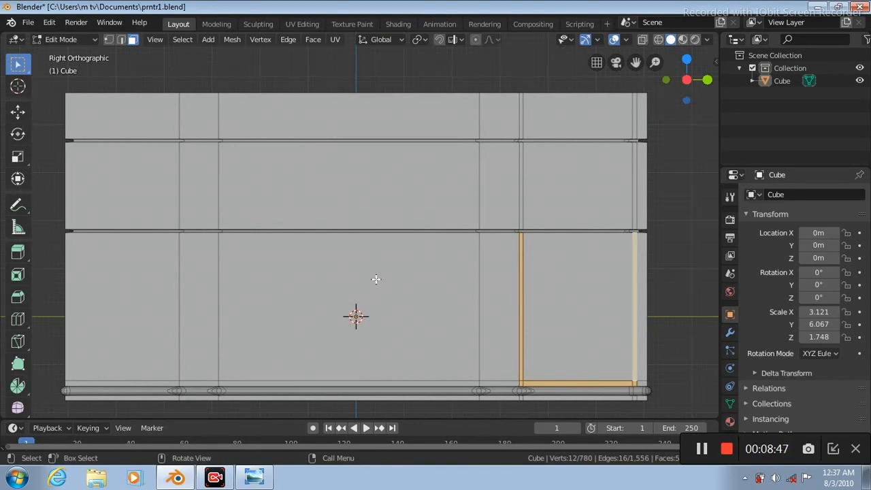
key("KP_2")
key("KP_2")
left_click_drag(634, 62, 500, 93)
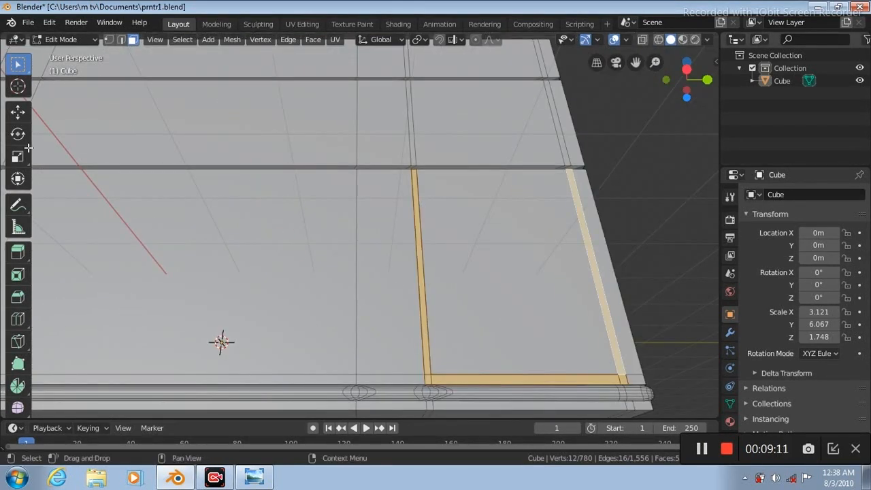
left_click(20, 116)
key("ctrl+z")
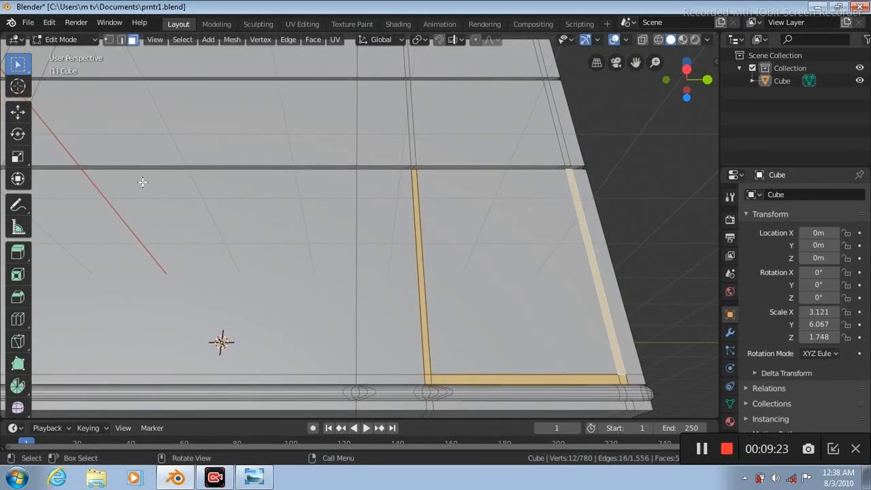
left_click(20, 116)
left_click_drag(527, 277, 527, 293)
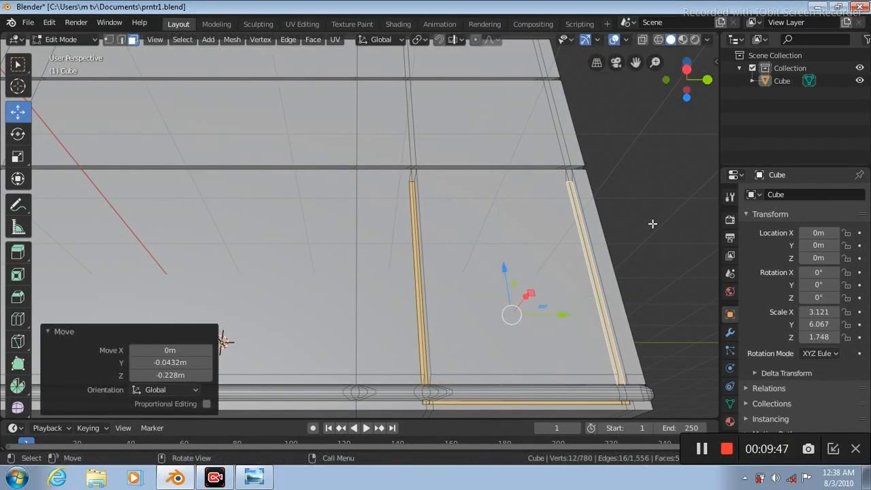
key("KP_3")
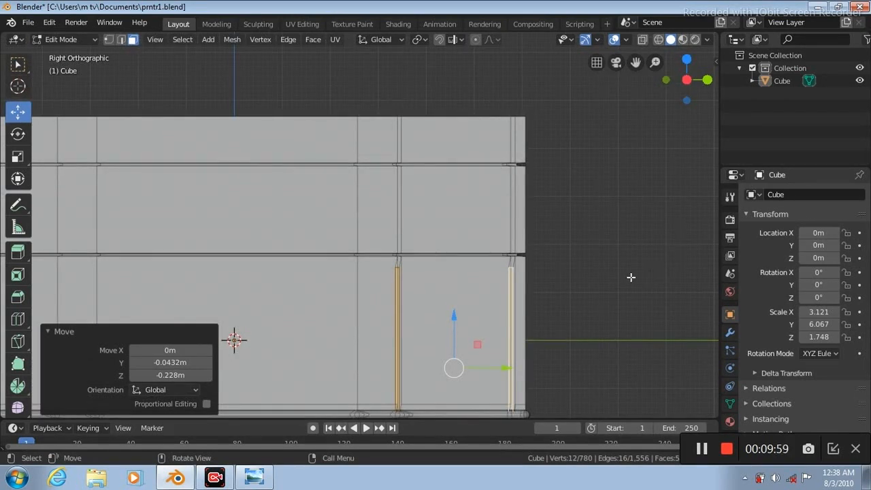
key("ctrl+z")
Step: Move the U-shaped strip -0.184 m along X into the box, check the groove in Object Mode and return to Edit Mode
key("KP_2")
key("KP_2")
key("KP_2")
key("KP_2")
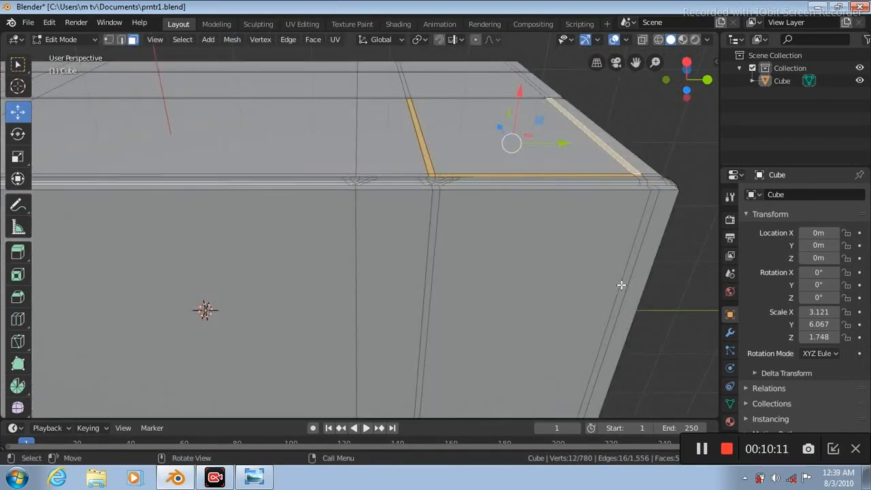
key("KP_2")
key("KP_2")
key("KP_8")
key("KP_8")
key("KP_8")
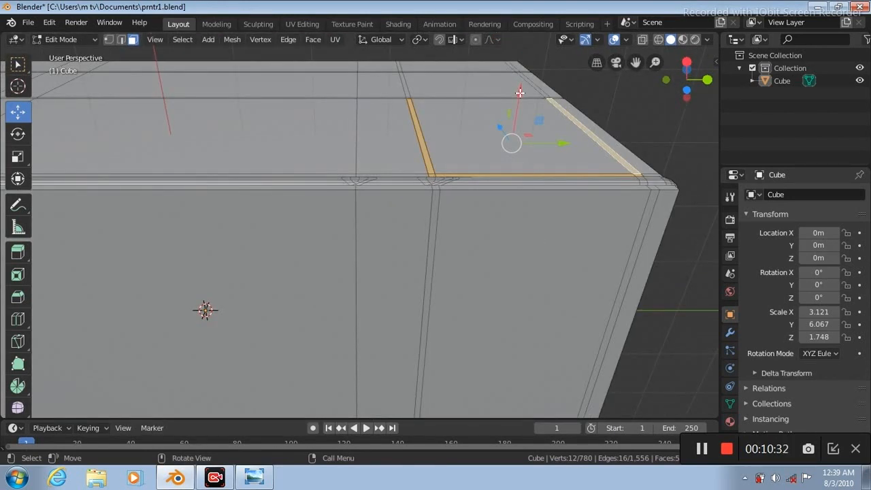
left_click_drag(520, 92, 523, 109)
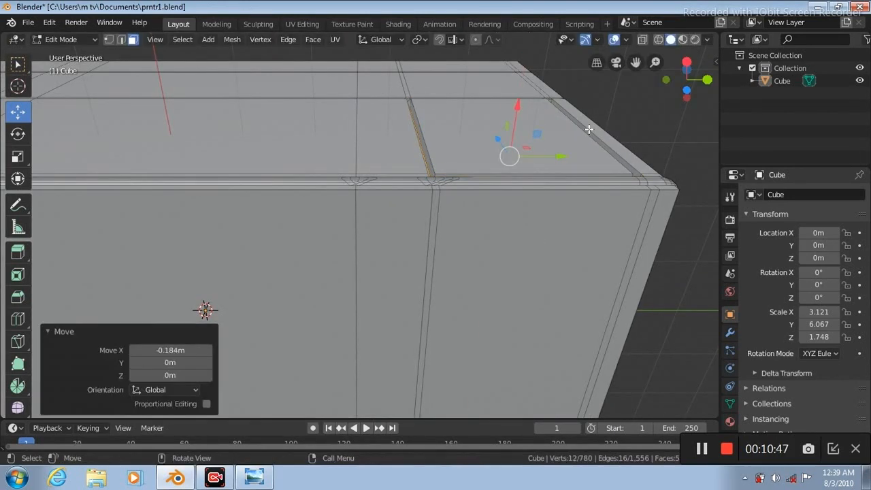
key("KP_3")
key("Tab")
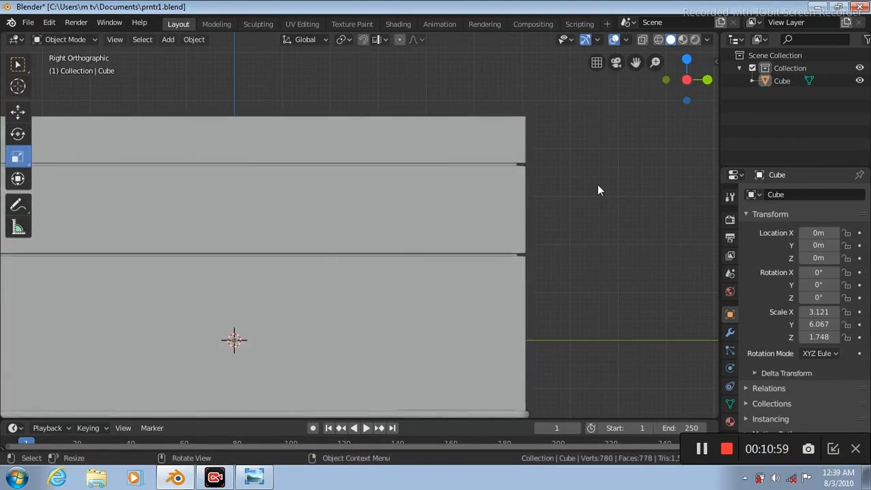
key("KP_4")
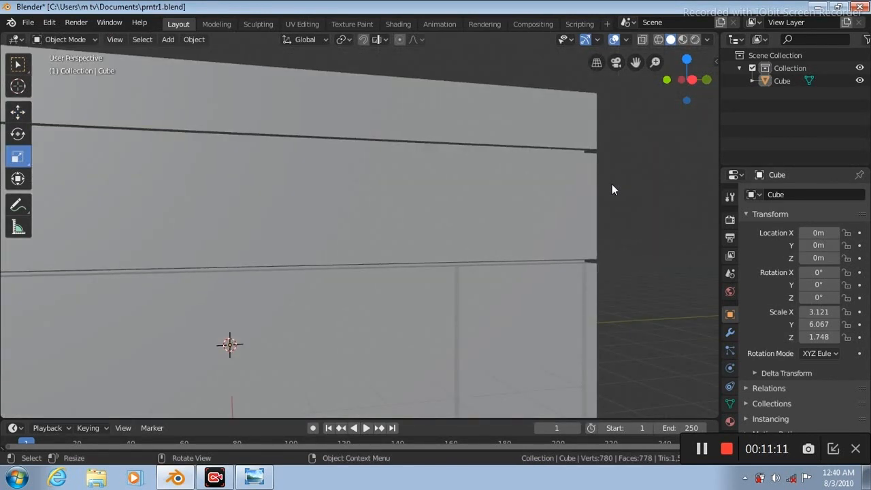
key("KP_4")
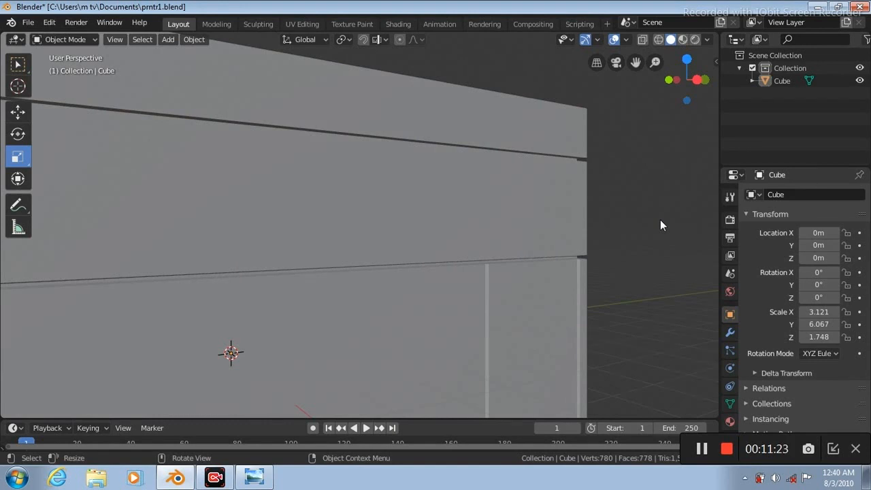
key("KP_3")
key("Tab")
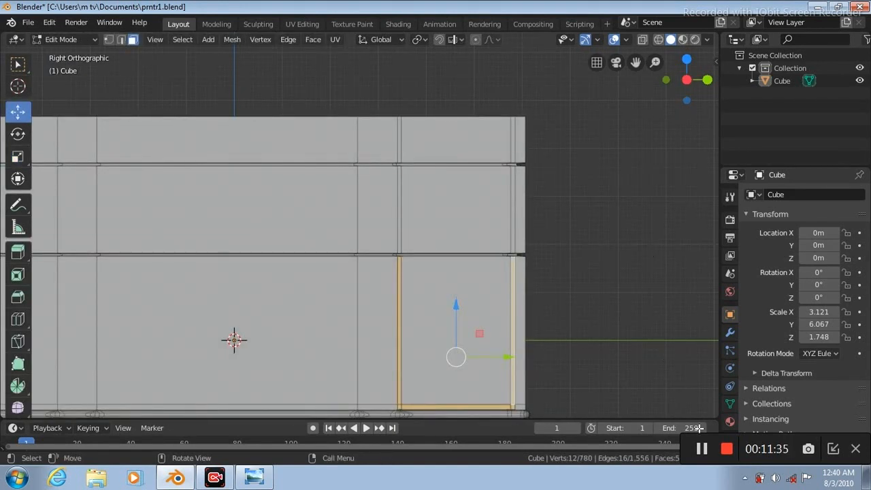
Step: Add three horizontal loop cuts between the lower groove and the rim, with factor 0.552 for the lowest and 0.873 for the last
left_click_drag(635, 62, 468, 211)
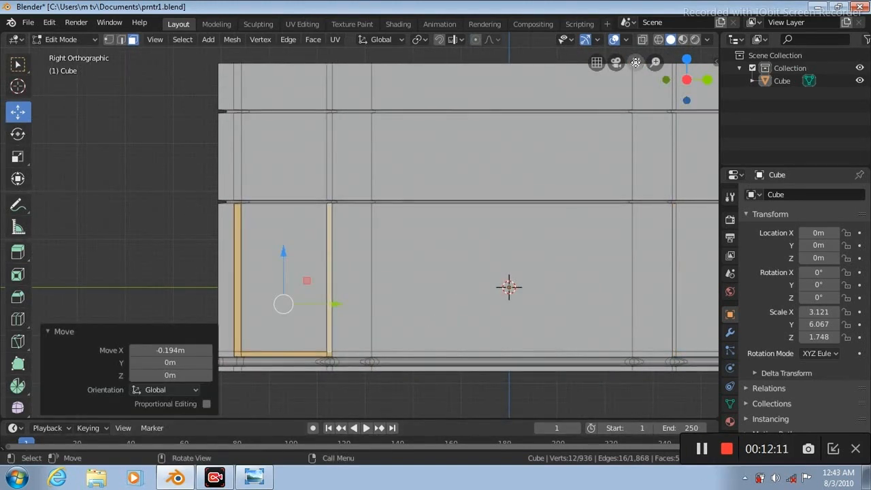
left_click_drag(636, 62, 477, 77)
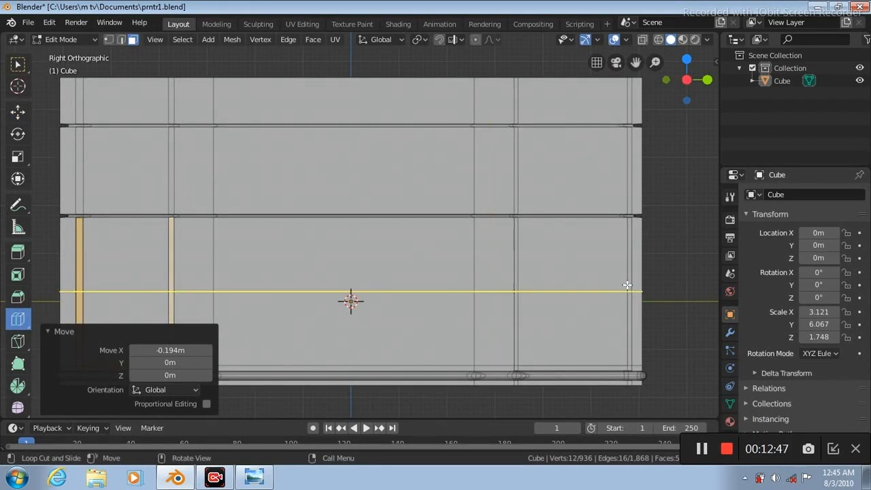
left_click_drag(626, 293, 626, 330)
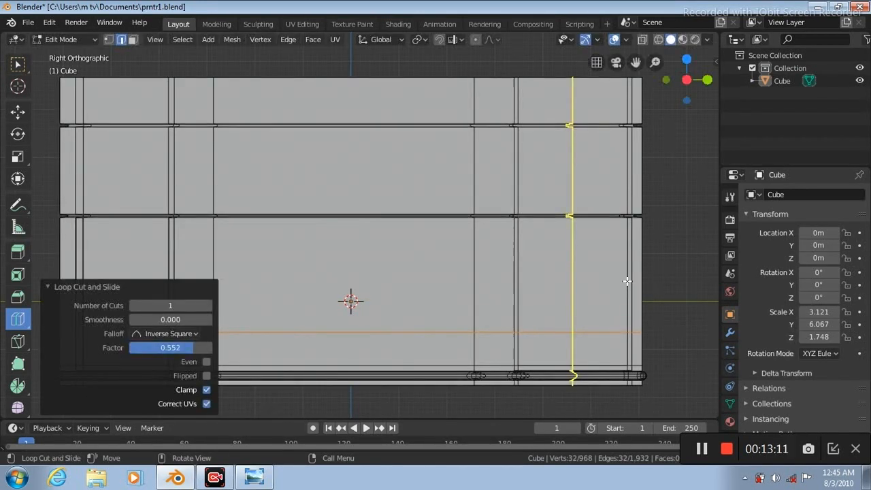
left_click_drag(627, 276, 625, 294)
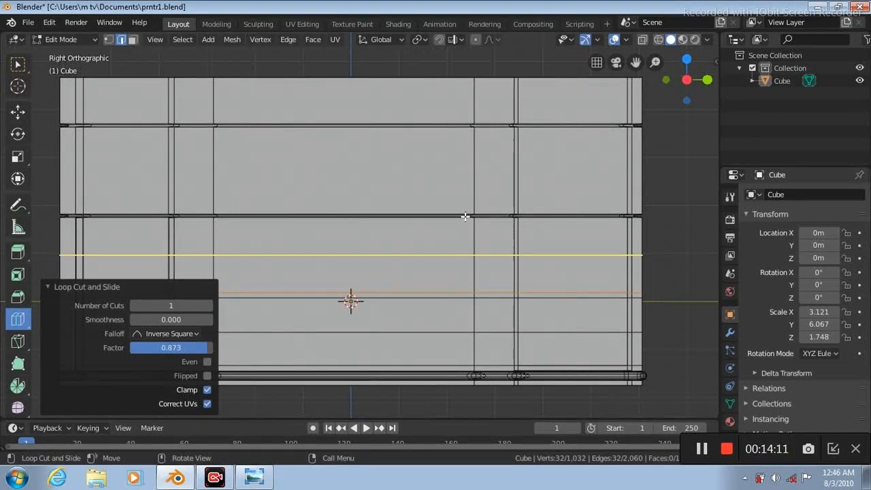
Step: Add a vertical loop cut near each end of the middle section, factors -0.975 and -0.970, and save the file
left_click_drag(382, 229, 475, 241)
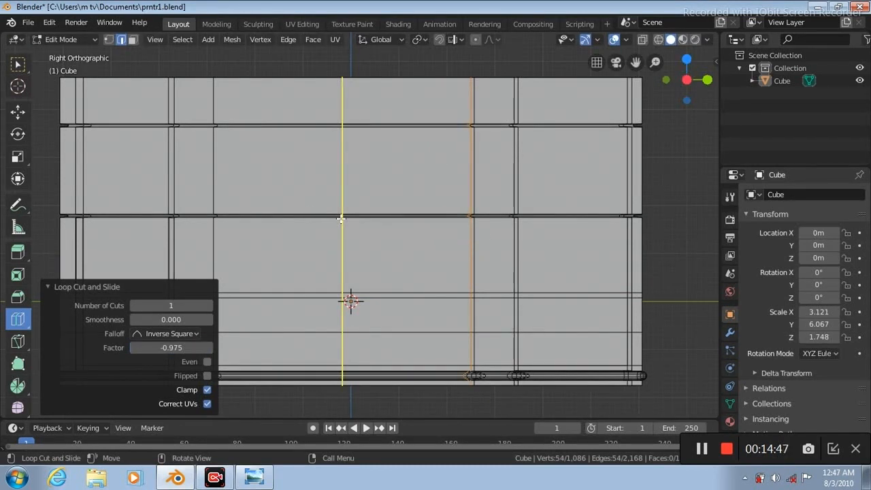
left_click_drag(320, 230, 213, 238)
left_click(18, 66)
left_click(28, 23)
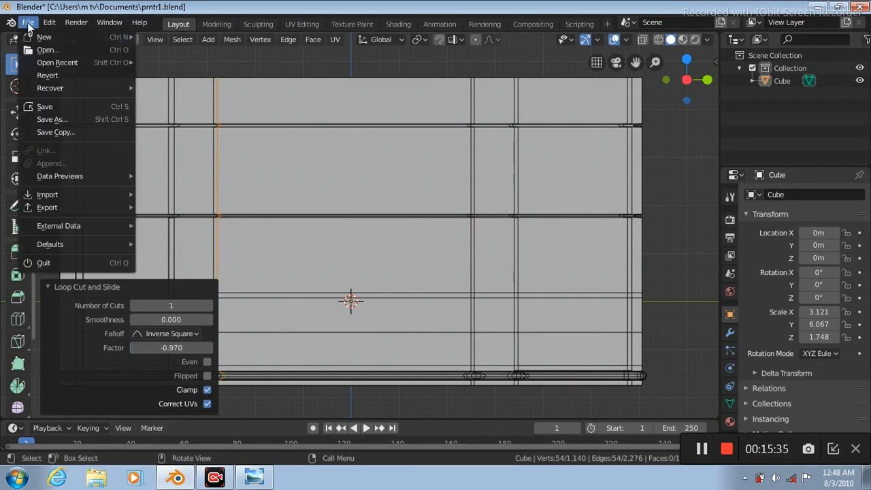
left_click(51, 105)
Step: Select the thin horizontal face across the middle section and move it -0.965 m along X into the box to form a recess
left_click(133, 38)
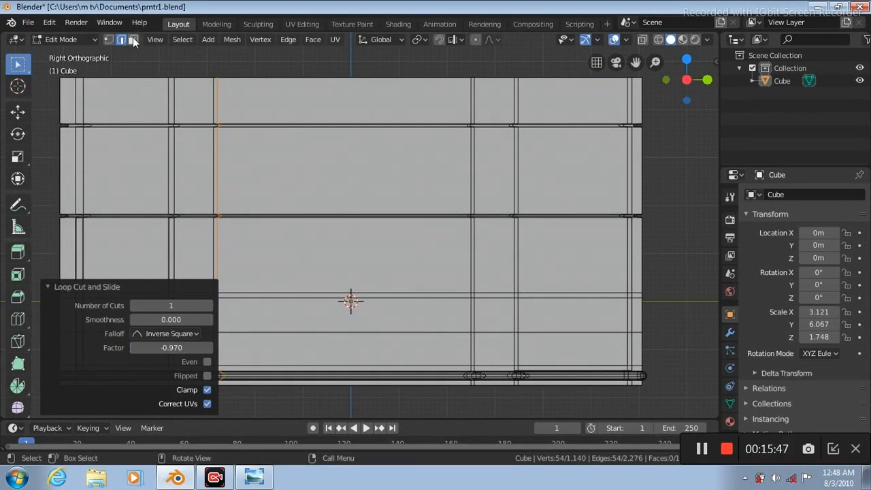
left_click(298, 297)
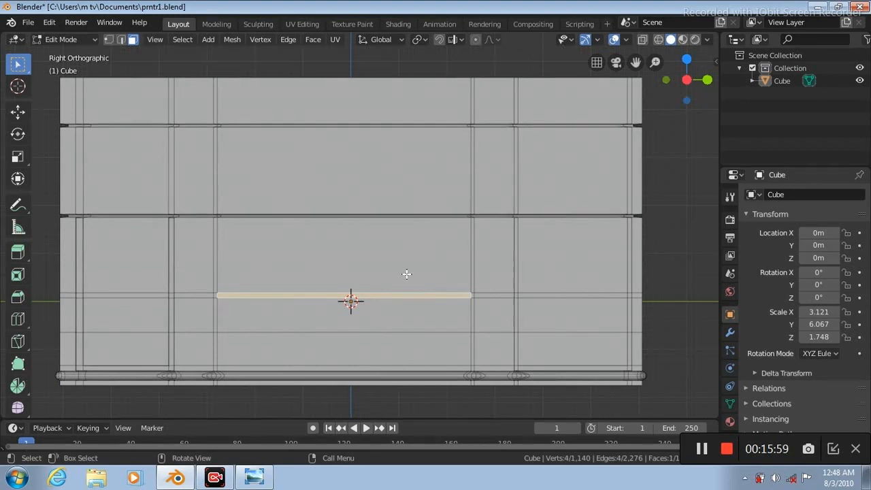
key("KP_2")
key("KP_2")
key("KP_2")
key("KP_2")
key("KP_2")
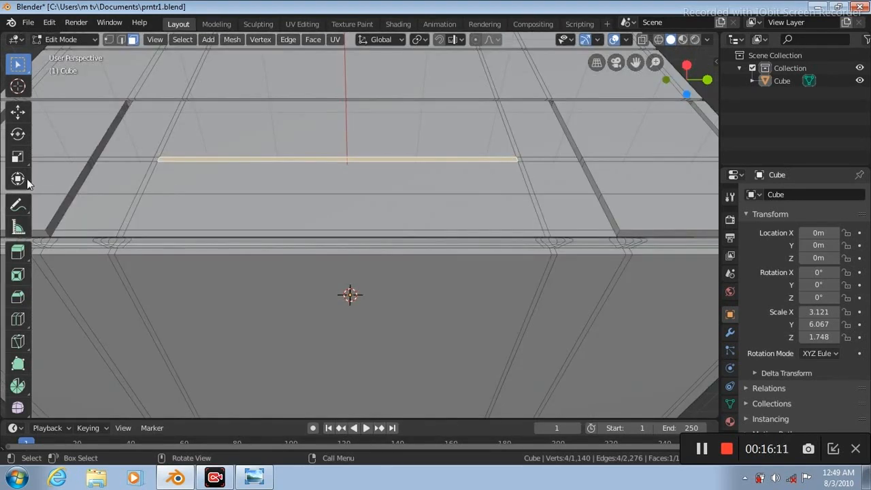
left_click(18, 111)
left_click_drag(335, 113, 340, 163)
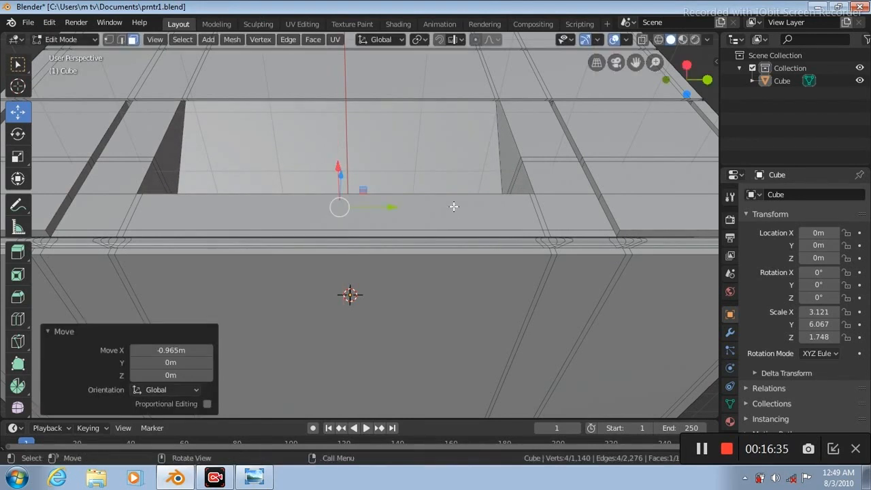
Step: Lower the thin inner face of the recess by -0.272 m along Z and scale it to 1.051 along Y
key("KP_8")
key("KP_8")
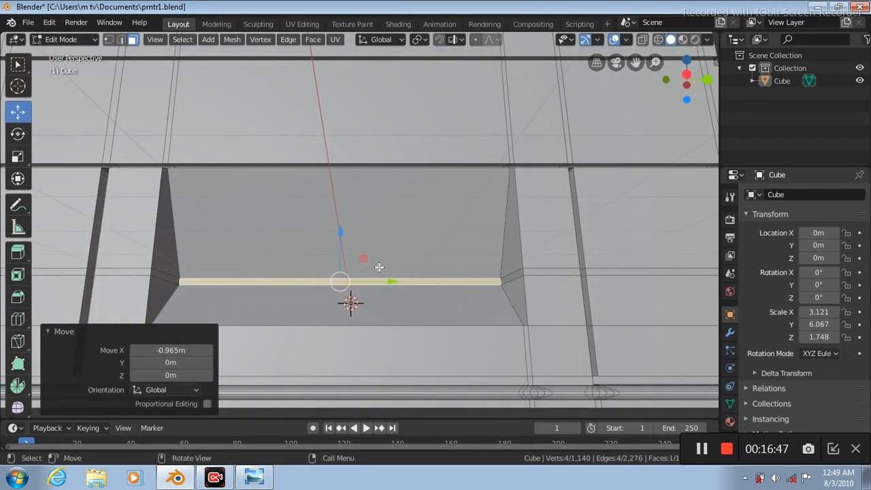
left_click_drag(340, 241, 340, 253)
left_click(18, 158)
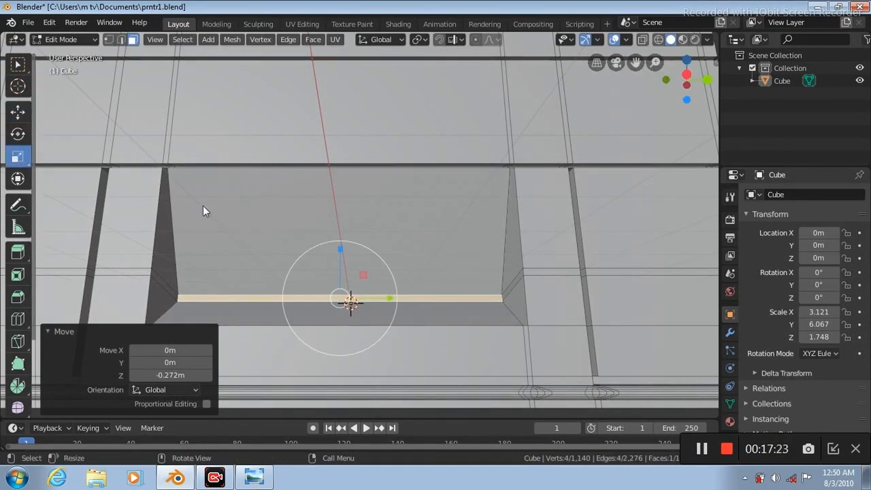
left_click_drag(390, 298, 393, 298)
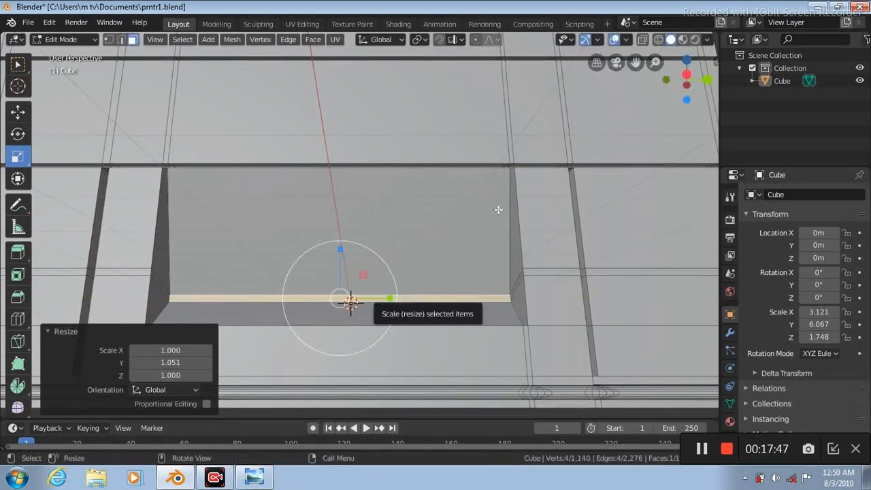
Step: Delete the thin horizontal face inside the recess to open a slot
left_click(121, 48)
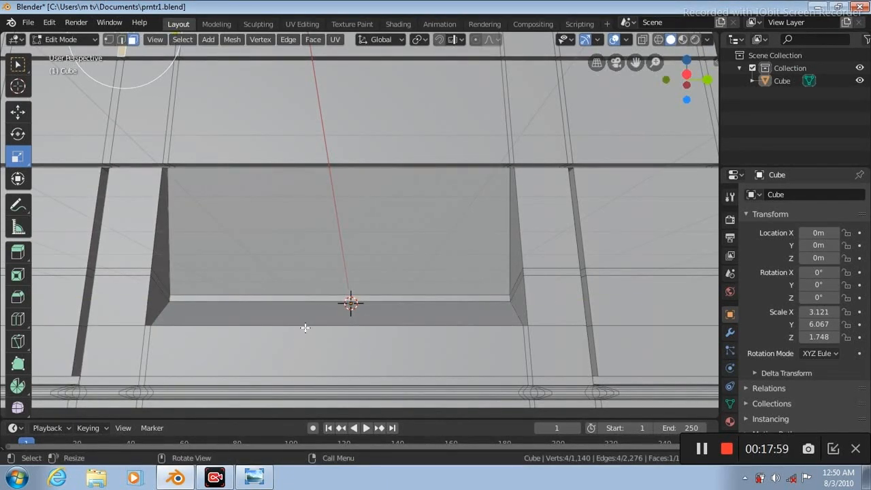
left_click(307, 329)
left_click(279, 298)
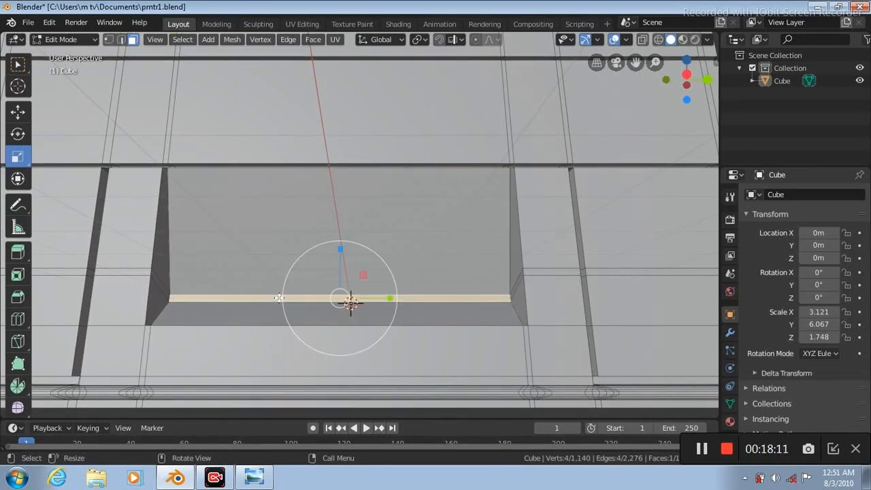
right_click(257, 336)
left_click(233, 448)
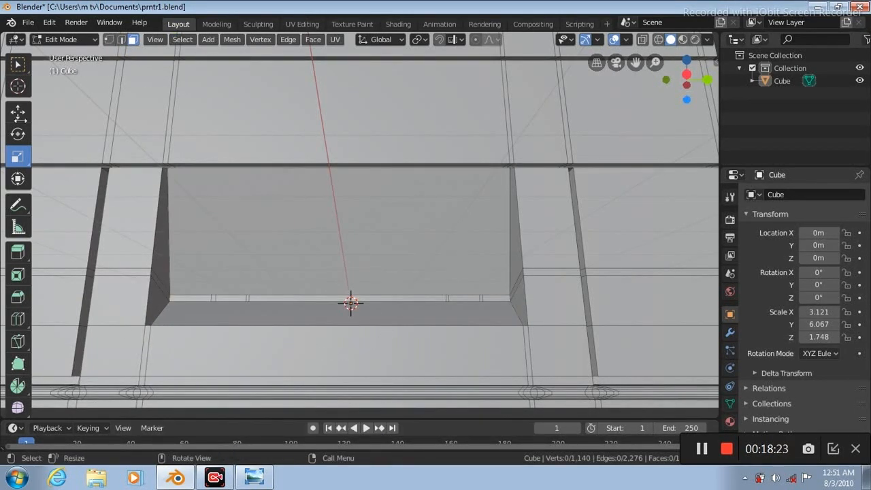
Step: Bevel the lower outer edge of the recess opening with multiple segments, about 0.244 m wide
left_click(17, 64)
left_click(121, 39)
left_click(291, 326)
key("ctrl+b")
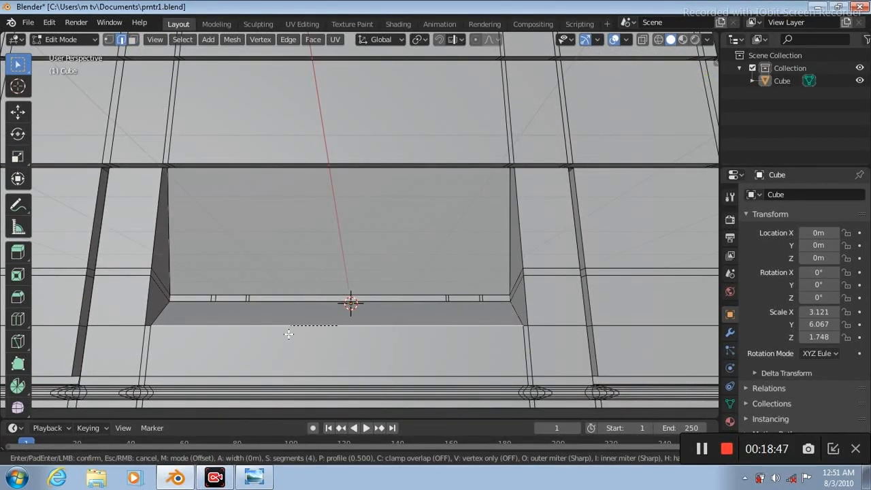
scroll(265, 371, "up", 3)
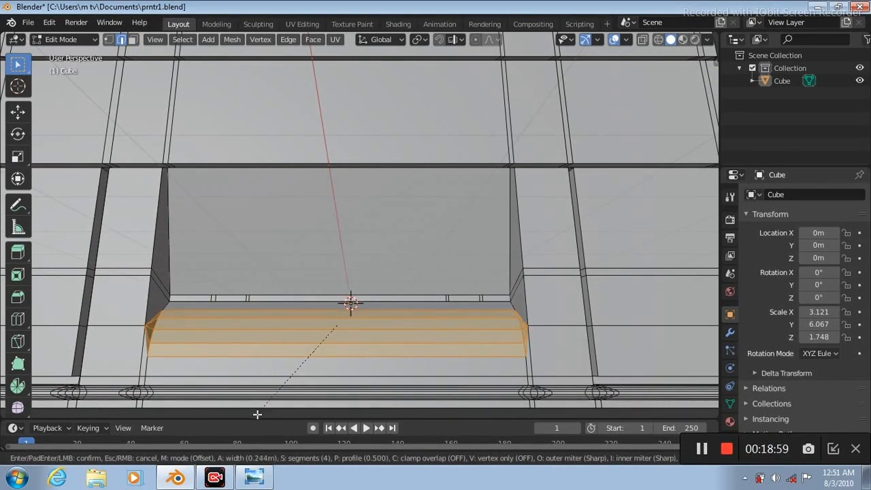
scroll(252, 46, "up", 4)
left_click(252, 47)
Step: Shade the box smooth in Object Mode and enable Auto Smooth for its normals
key("Tab")
right_click(224, 115)
left_click(196, 47)
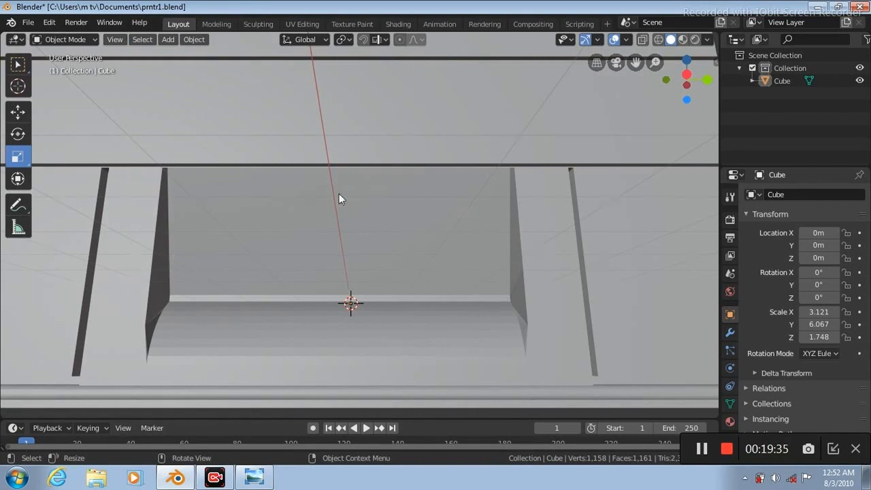
left_click(729, 404)
left_click(767, 413)
left_click(767, 429)
key("KP_3")
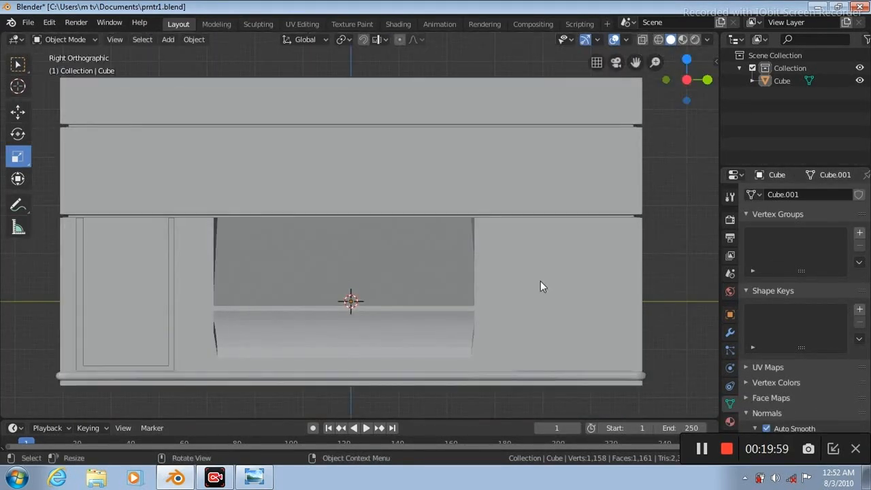
right_click(167, 160)
left_click(166, 160)
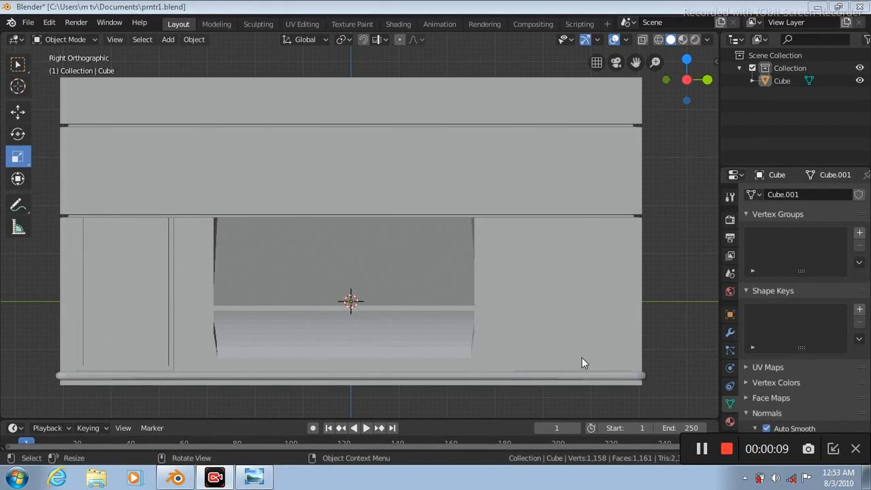
Step: Select the box and open it in Edit Mode in the top orthographic view
middle_click_drag(582, 357, 579, 341)
left_click(578, 340)
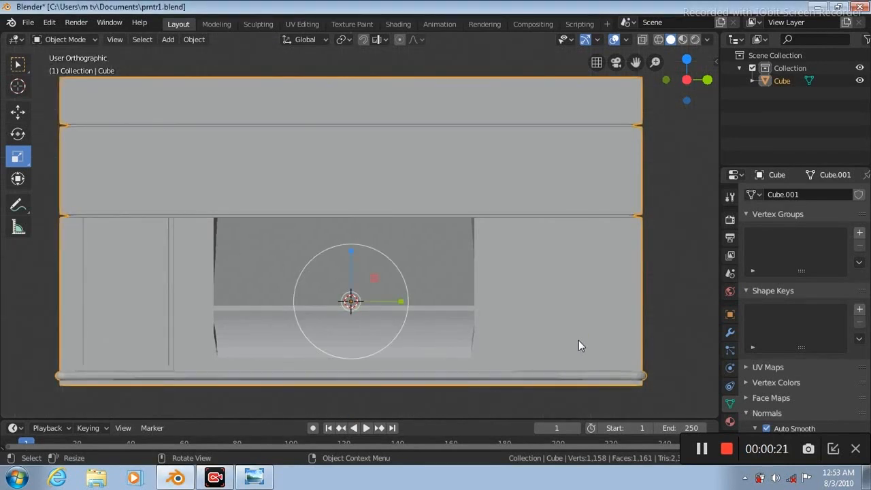
key("KP_7")
scroll(588, 257, "down", 3)
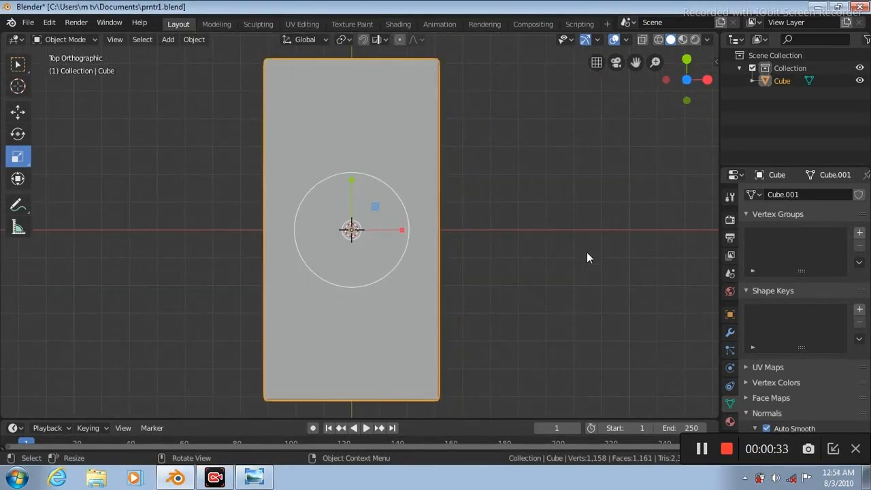
key("Tab")
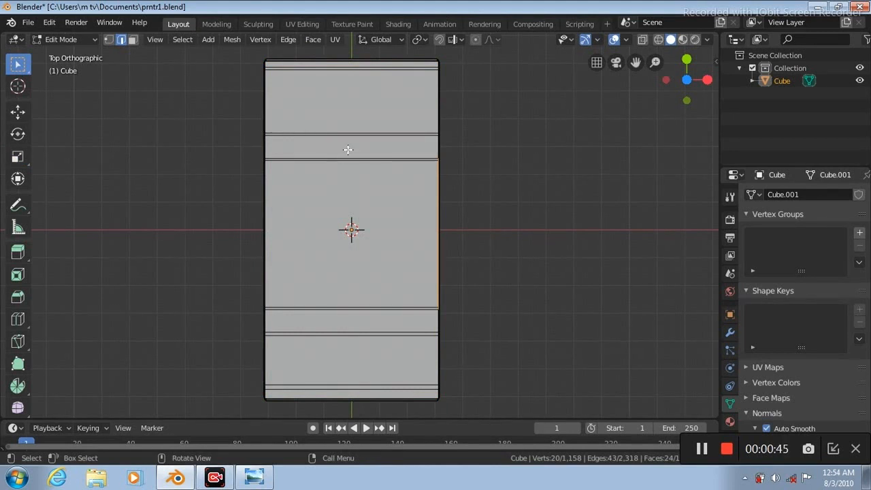
left_click_drag(343, 148, 374, 249)
left_click_drag(393, 320, 393, 320)
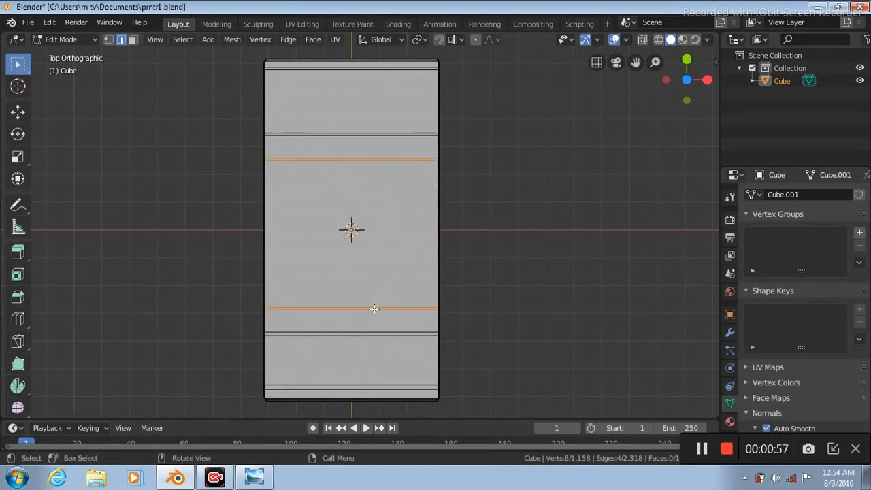
right_click(374, 310)
Step: Add two lengthwise loop cuts near the long edges of the top face, the one on the -X side with factor 0.623
left_click(18, 319)
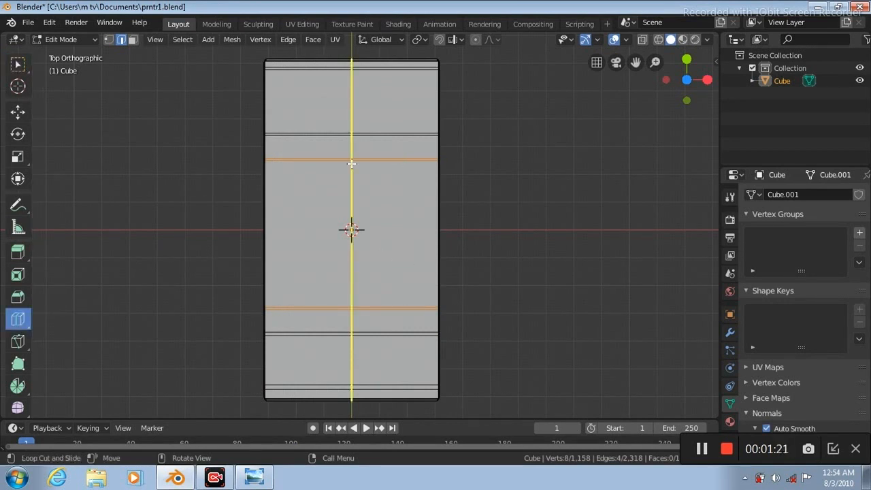
left_click_drag(352, 174, 410, 177)
mouse_move(338, 172)
left_mouse_down()
mouse_move(285, 172)
mouse_move(292, 171)
left_mouse_up()
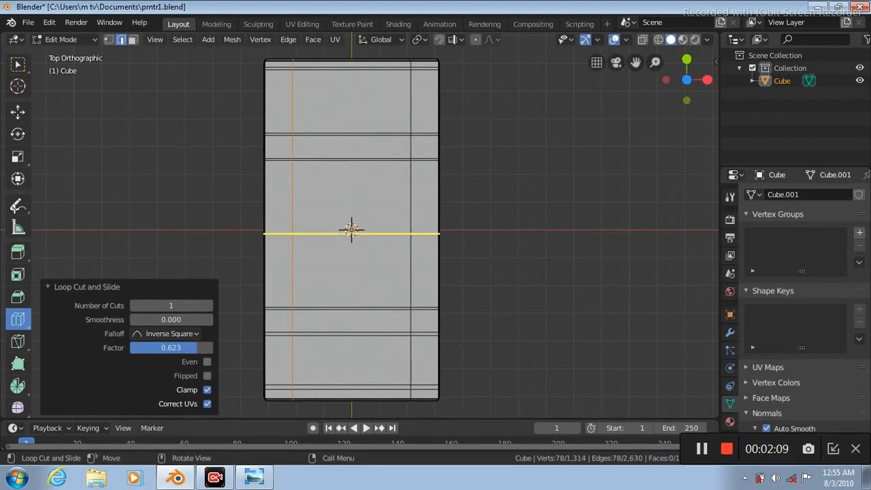
Step: Dissolve the central segments of the edge pair crossing the top face at the +Y end of the middle section
left_click(18, 65)
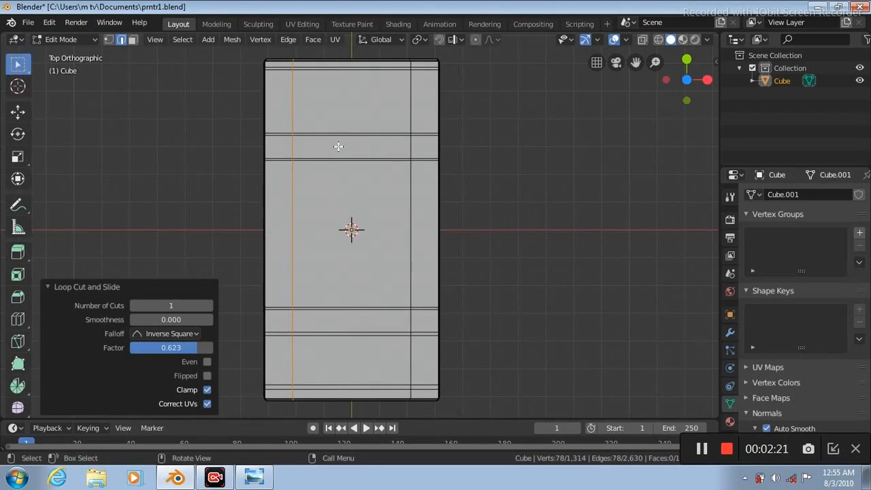
left_click_drag(337, 145, 360, 316)
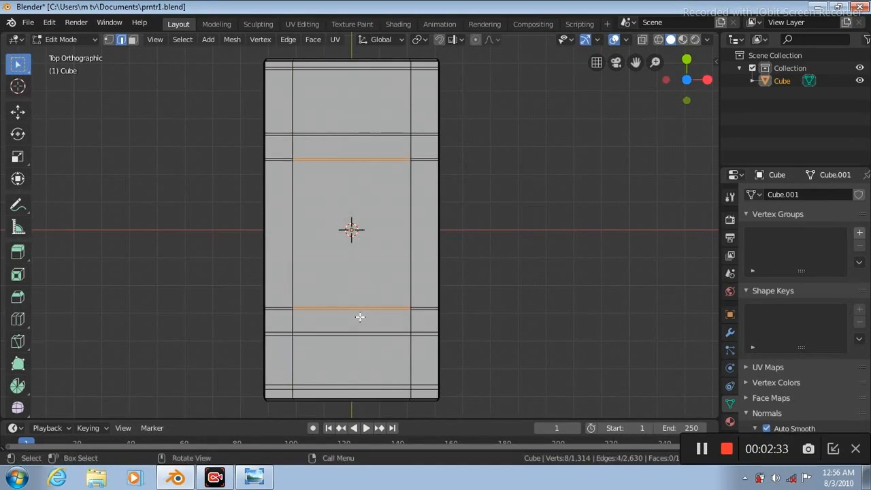
left_click(340, 159)
key("b")
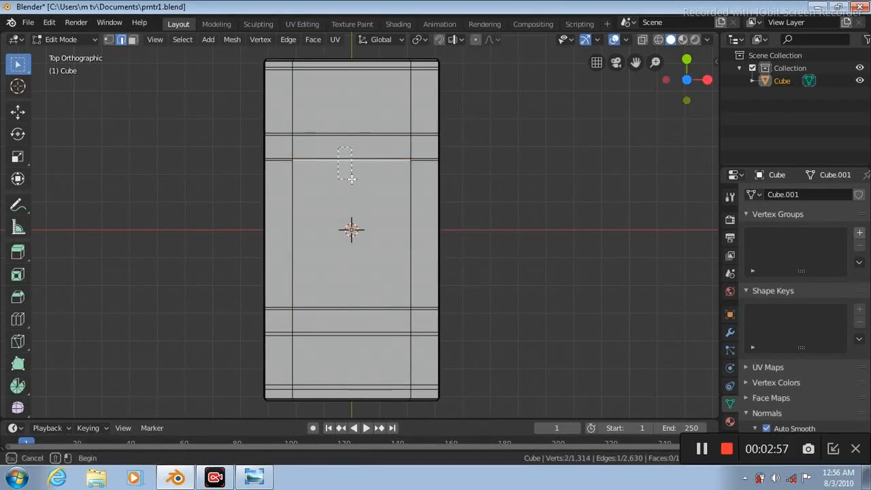
left_click_drag(352, 179, 352, 179)
right_click(352, 184)
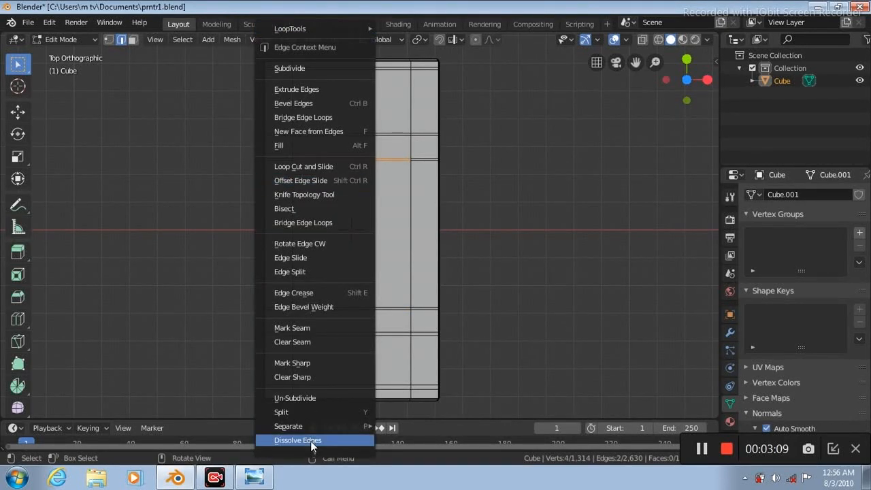
left_click(312, 444)
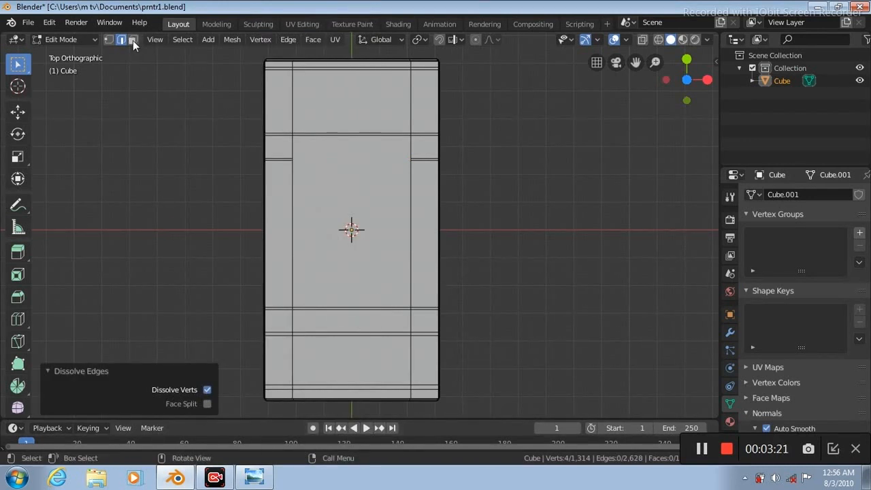
Step: Extrude the U-shaped top faces at the -Y end, with side arms reaching mid-length, upward 0.918 m and lower them 0.161 m
left_click(132, 40)
left_click(281, 320)
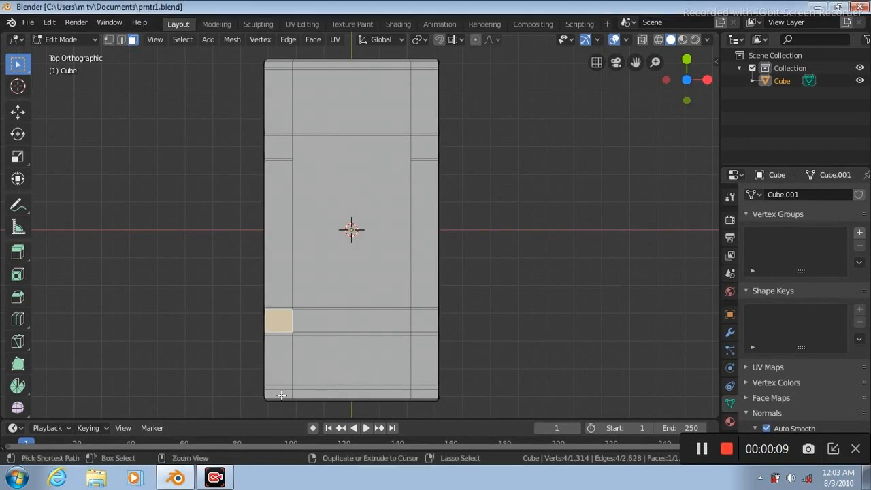
left_click(281, 392, "ctrl")
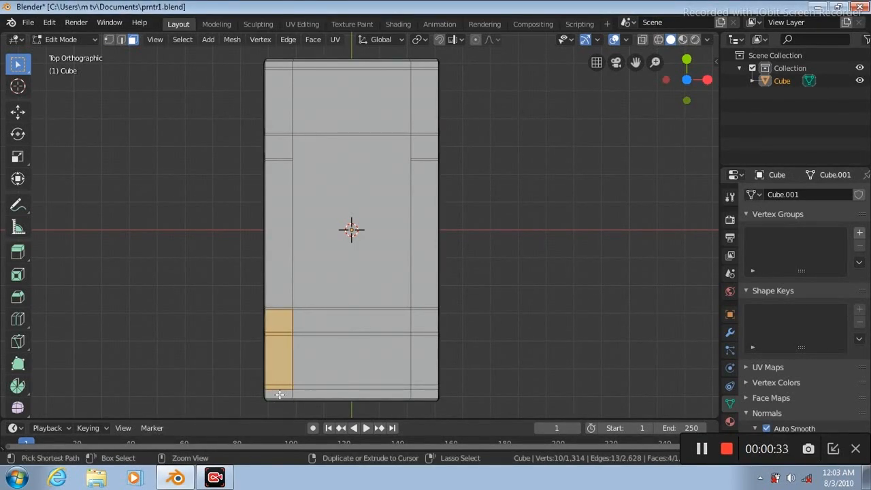
left_click(418, 392)
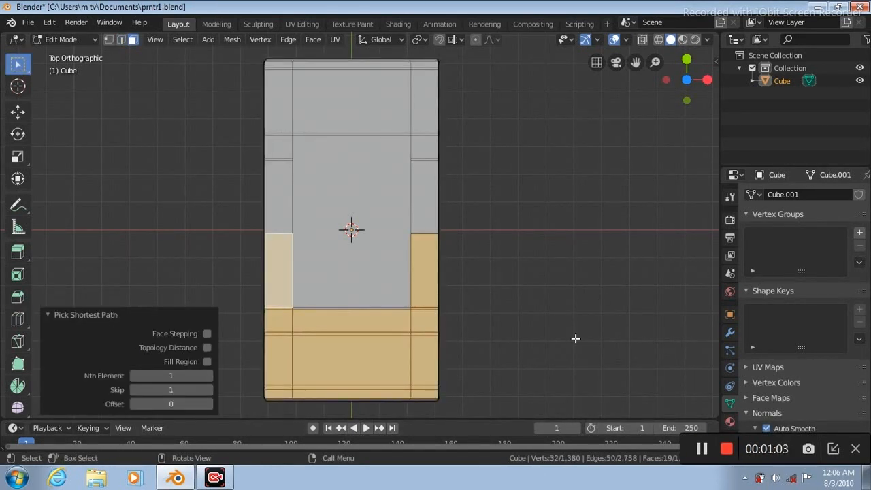
middle_click_drag(576, 338, 515, 259)
key("KP_3")
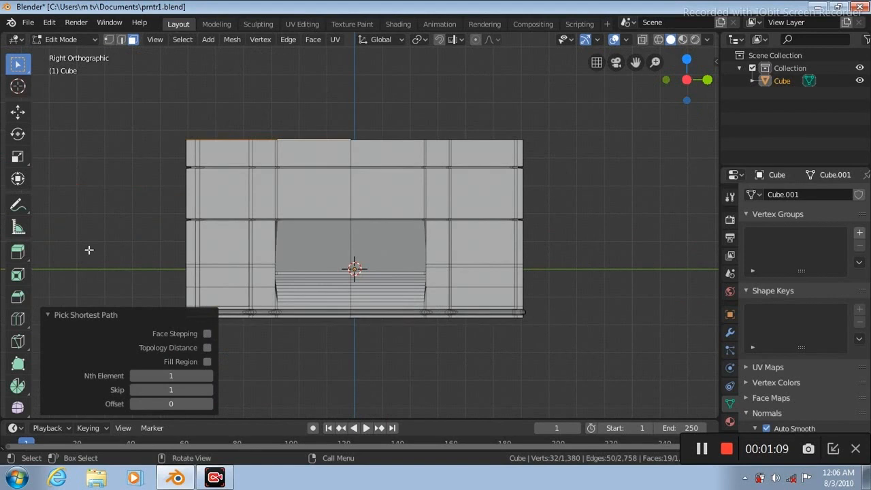
left_click(18, 253)
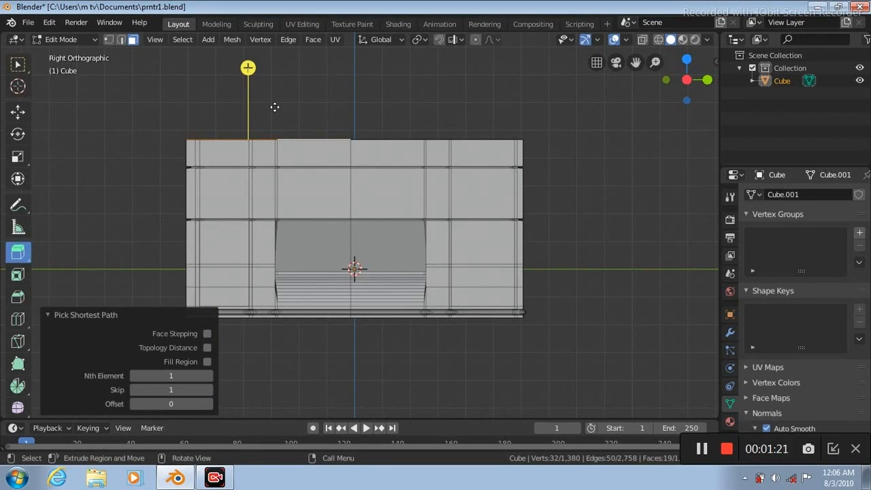
left_click_drag(274, 106, 274, 91)
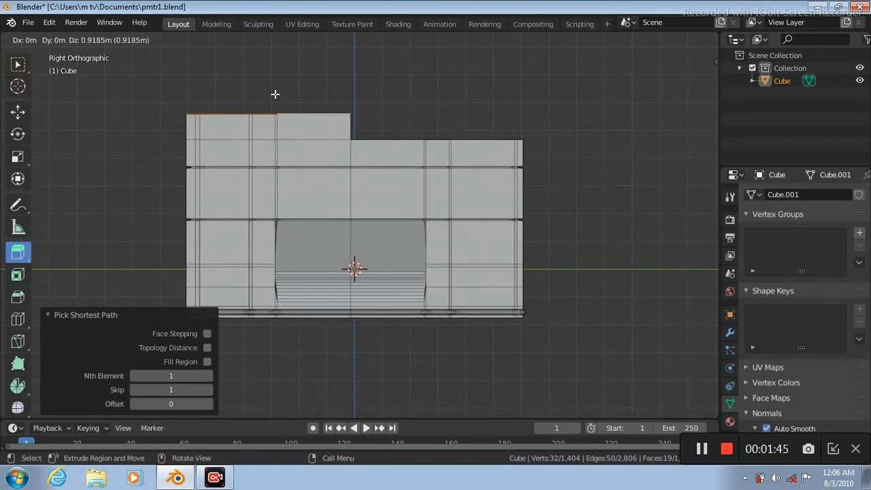
left_click(275, 94)
left_click(18, 111)
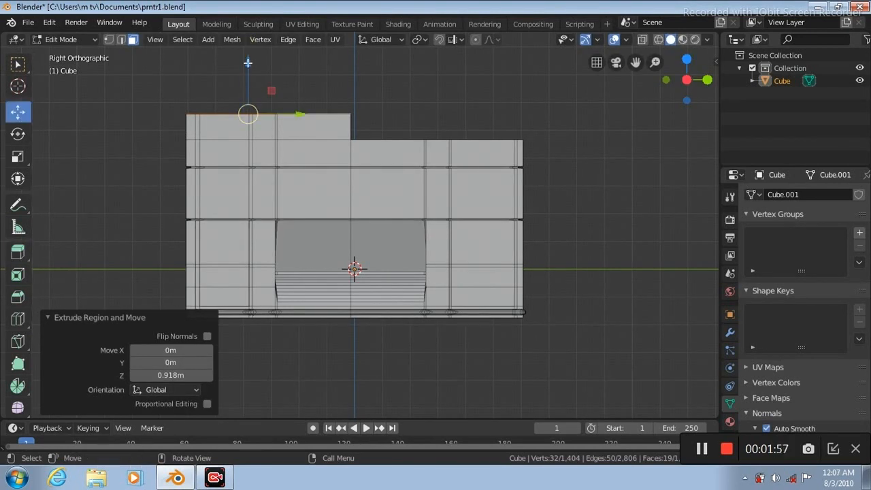
left_click_drag(247, 64, 247, 68)
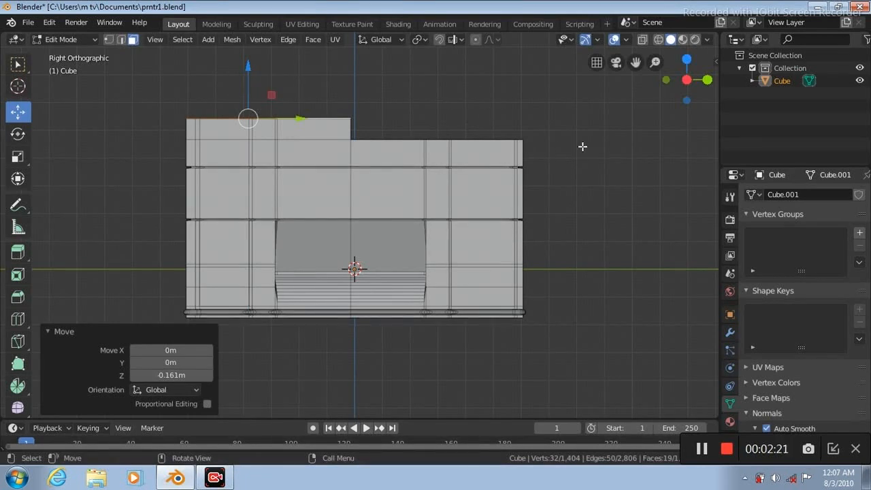
Step: Bevel the upper end edges of both raised side arms into curves with a 0.641 m width and 8 segments
key("KP_7")
left_click(121, 40)
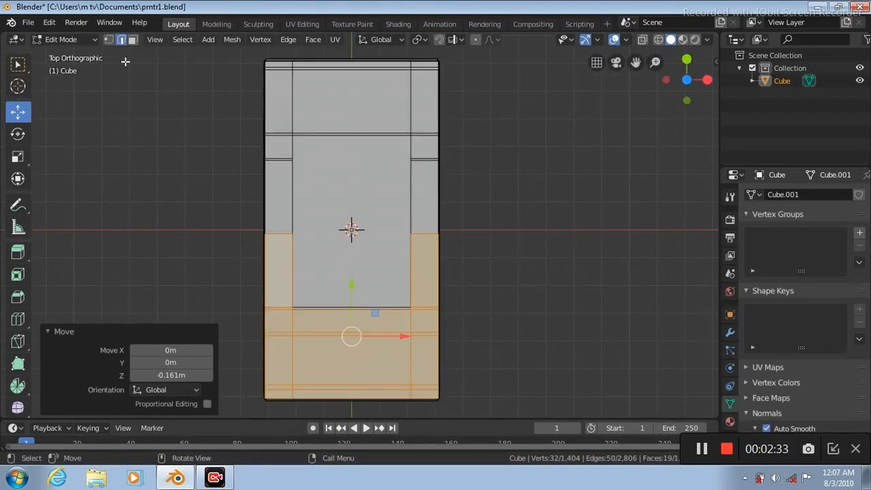
left_click(422, 234)
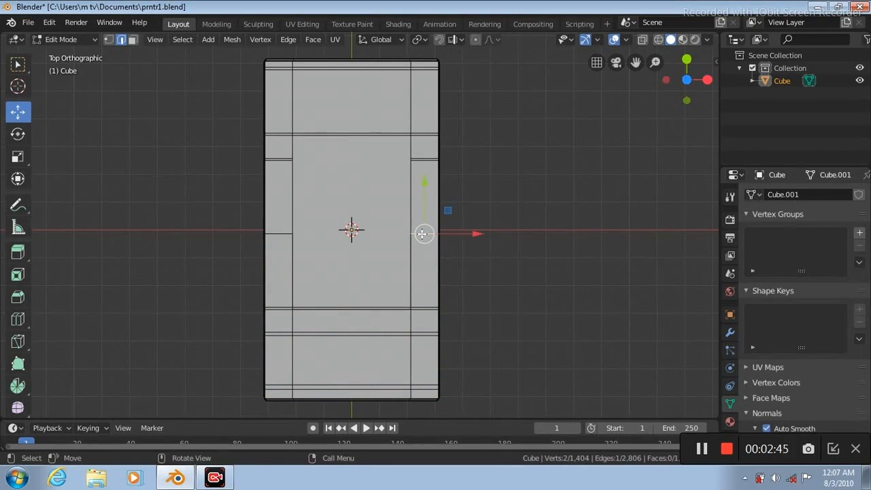
left_click(285, 235, "shift")
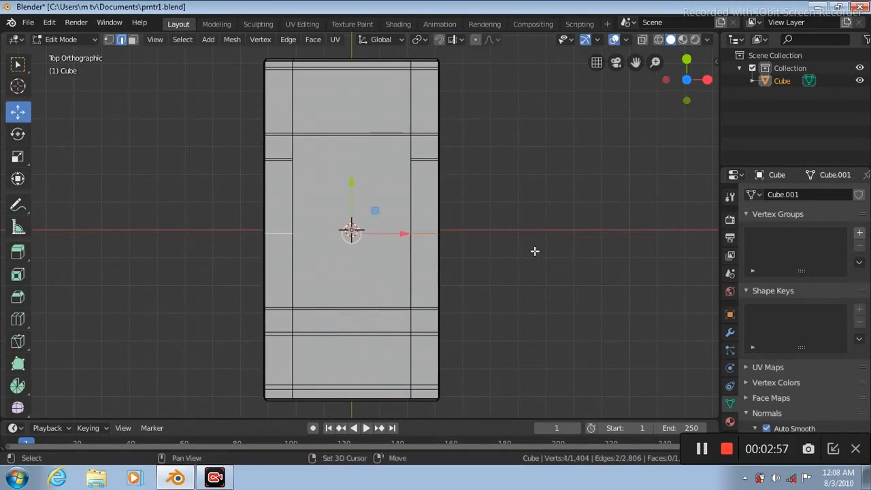
middle_click(535, 250)
key("KP_3")
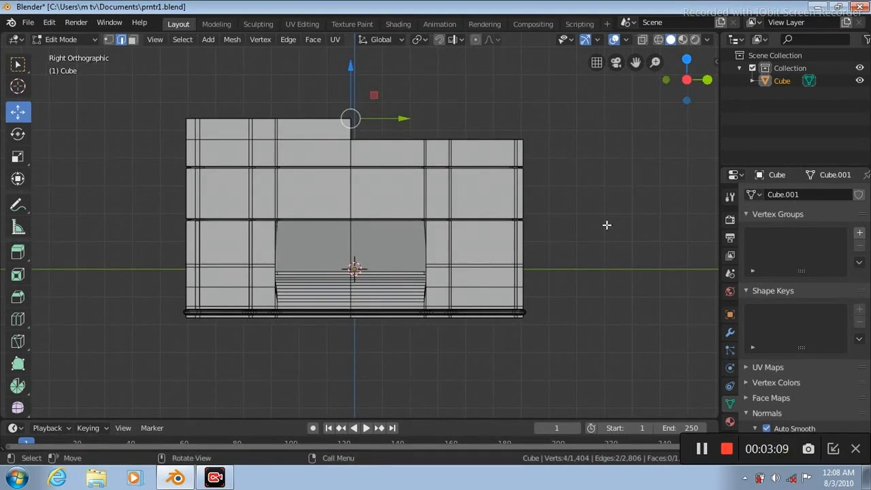
key("ctrl+b")
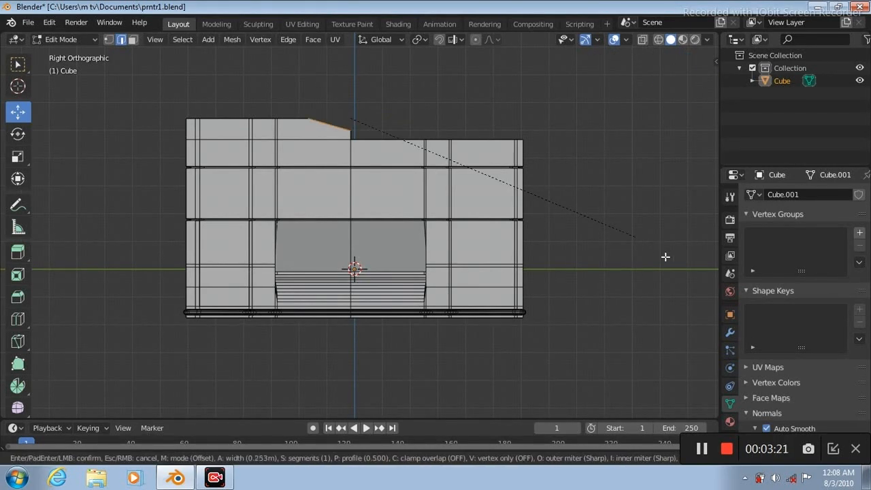
scroll(673, 262, "up", 1)
scroll(673, 262, "up", 1)
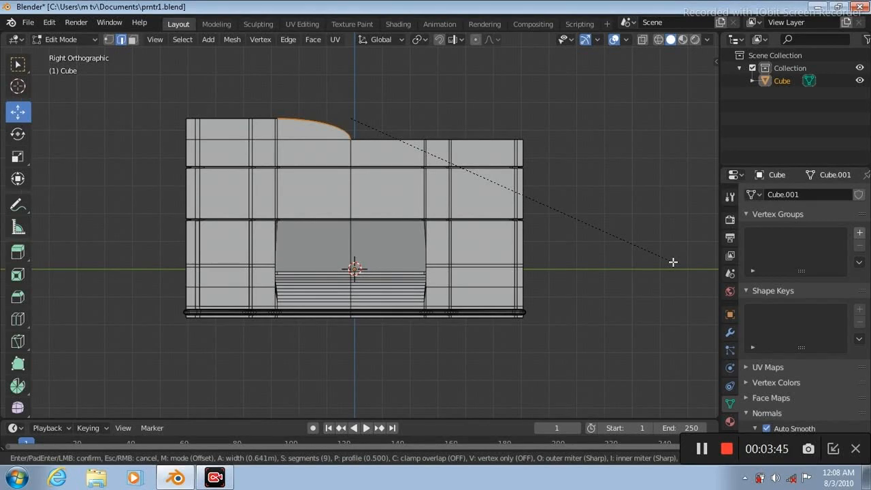
left_click(673, 262)
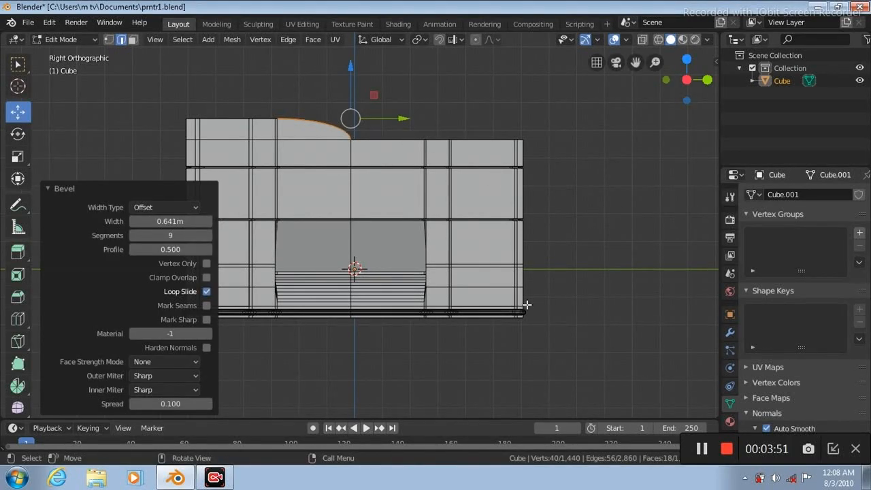
left_click(133, 236)
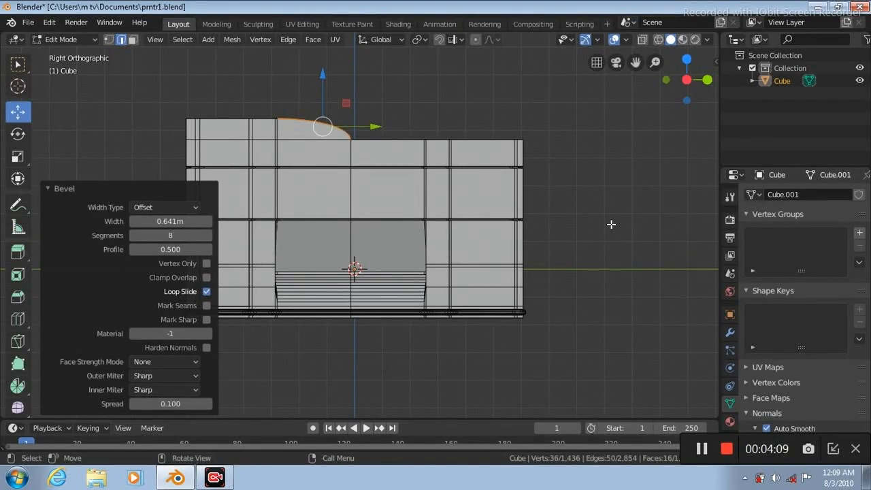
Step: Bevel the lower section's long top edge on the +X side, from the +Y corner to the raised arm, with 0.201 m width and 8 segments
key("KP_8")
key("KP_4")
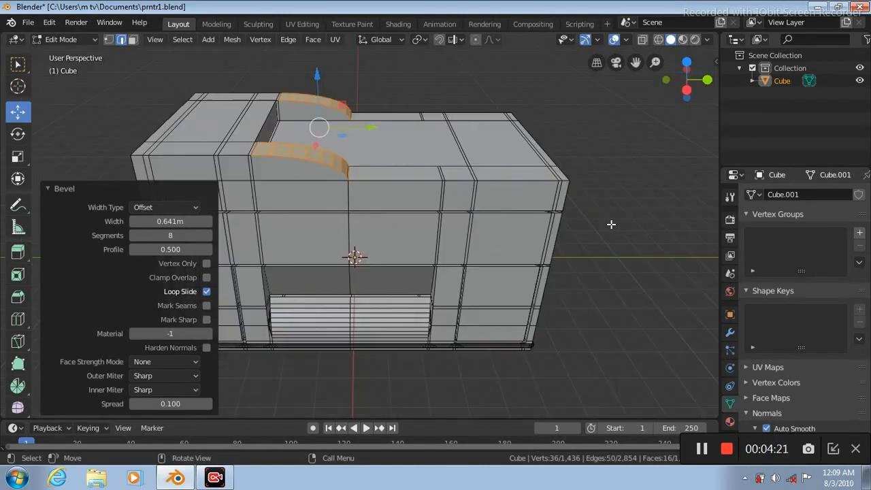
left_click(565, 181)
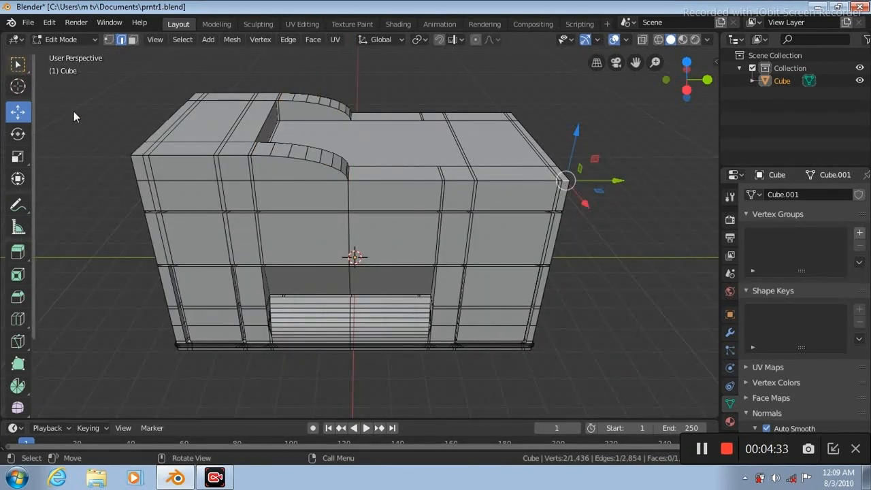
left_click(17, 63)
key("ctrl")
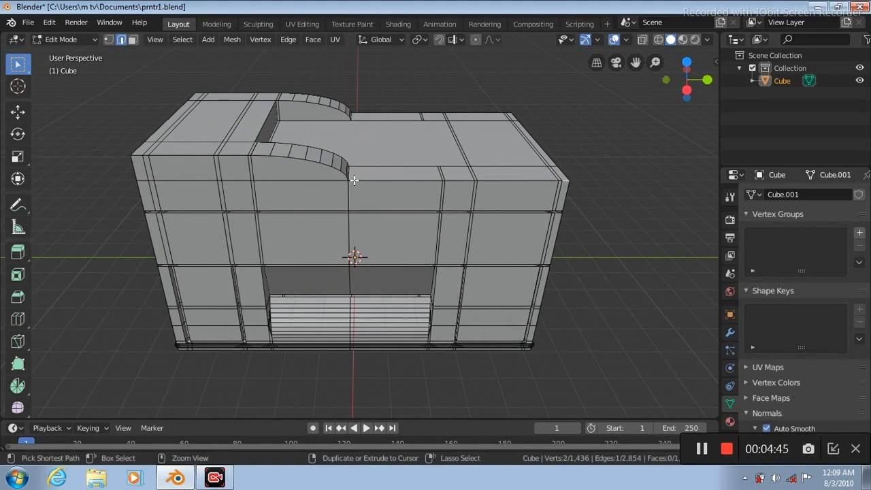
left_click(354, 179, "ctrl")
key("ctrl+b")
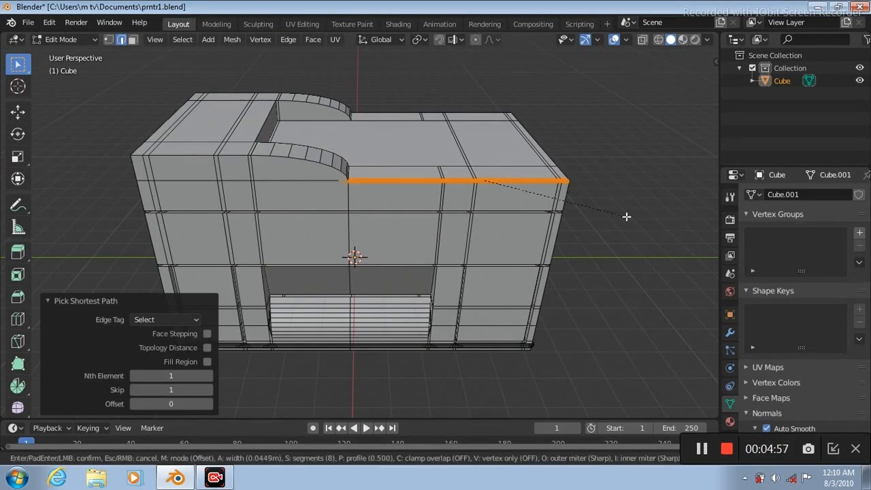
left_click(644, 237)
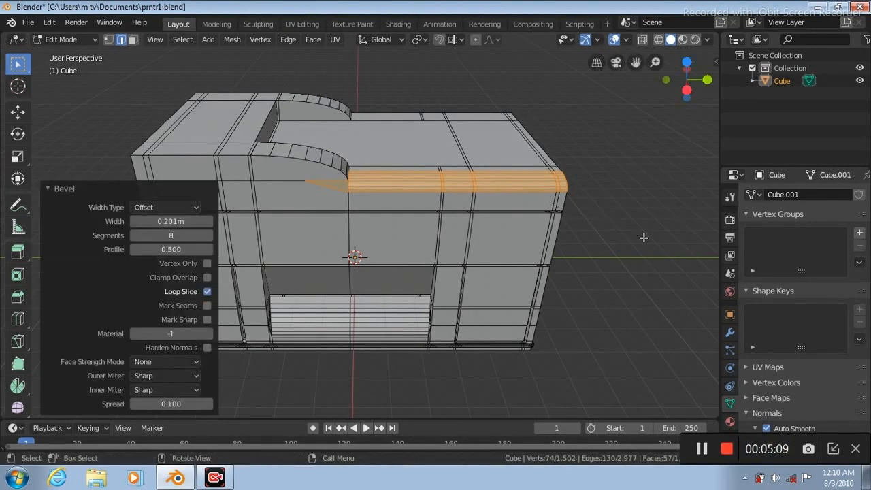
Step: Bevel the raised section's outer top edge on the +X side, including its curved arm, with 8 segments
left_click(348, 175)
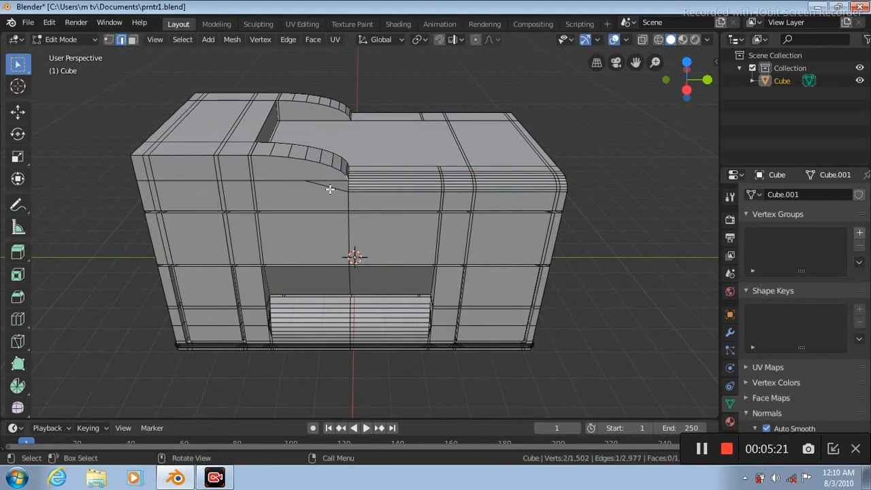
left_click(175, 162, "ctrl")
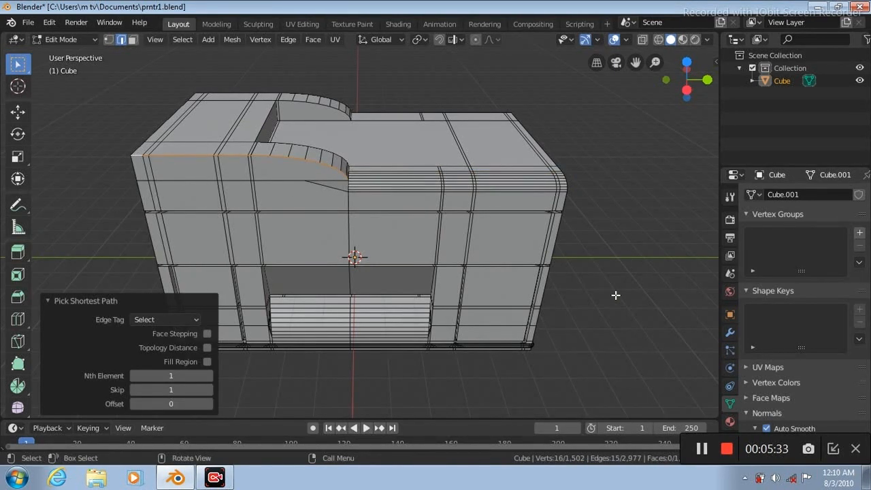
key("ctrl+b")
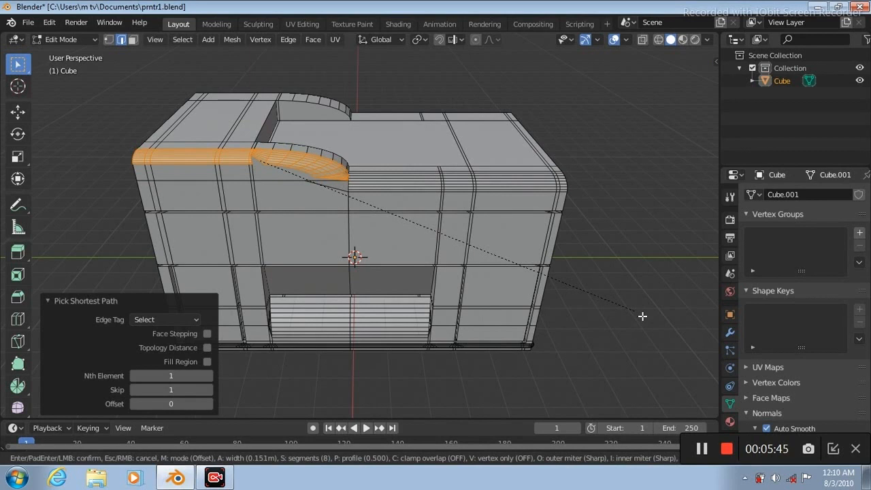
left_click(672, 278)
Step: Shade the printer body smooth again in Object Mode
key("Tab")
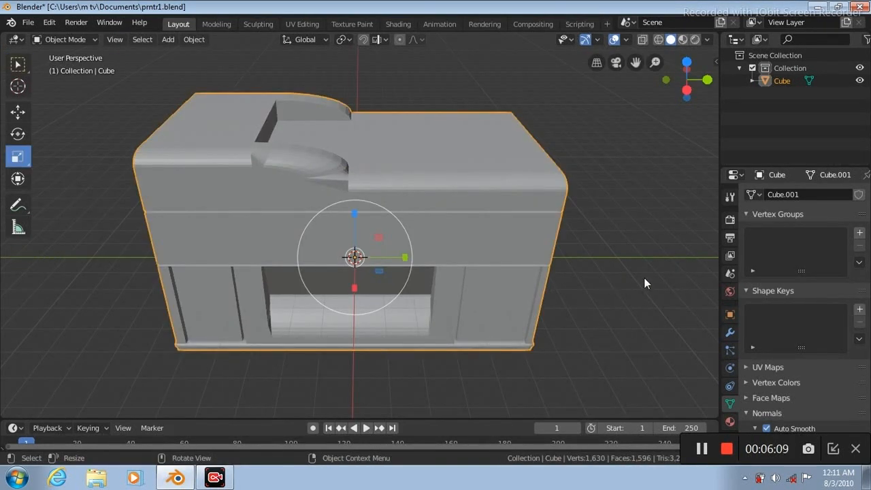
right_click(393, 147)
left_click(391, 147)
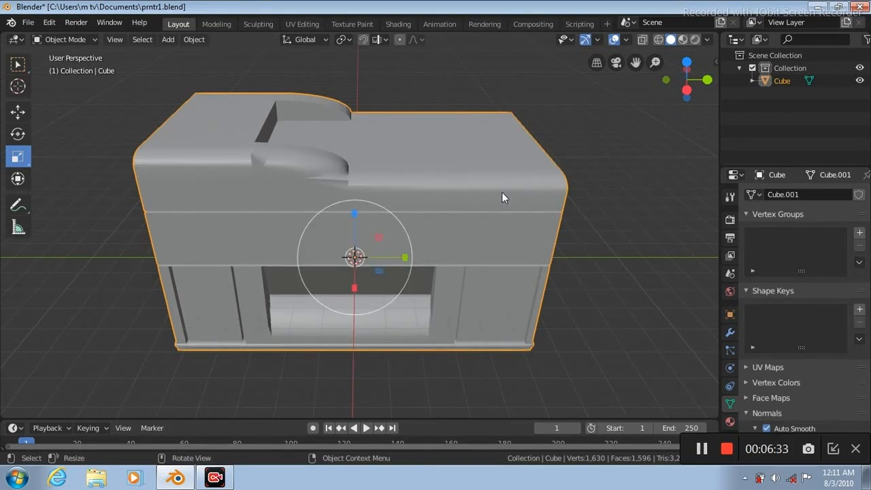
Step: Add a closely spaced pair of crosswise loop cuts near the +Y end of the top face, the last with factor 0.865
key("Tab")
key("KP_7")
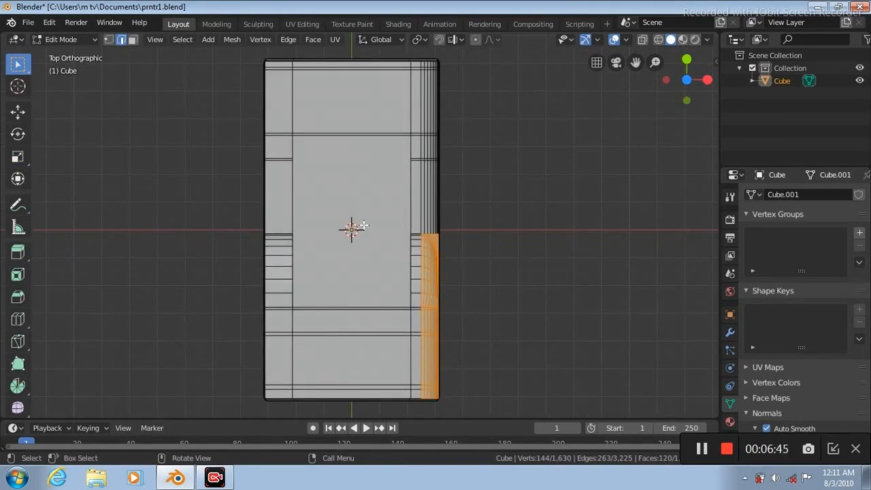
left_click(18, 319)
mouse_move(408, 101)
left_mouse_down()
mouse_move(409, 79)
mouse_move(407, 90)
left_mouse_up()
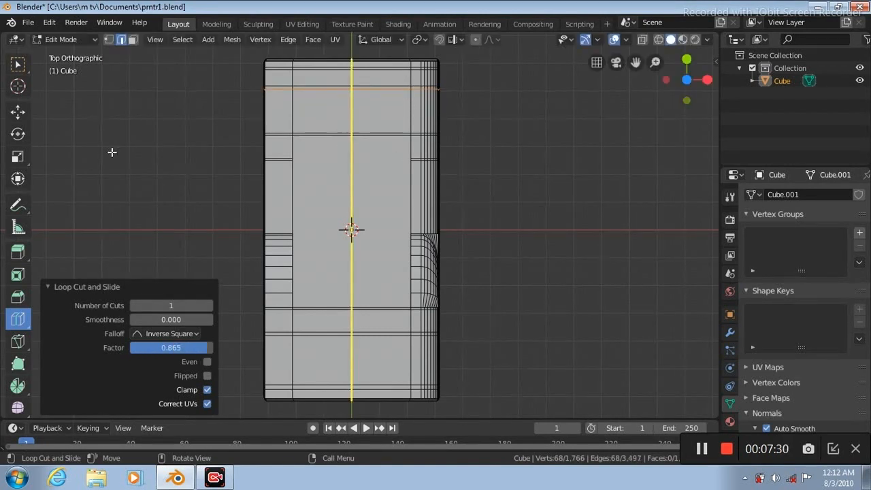
Step: Dissolve the central segments of the older crosswise edge pair at the +Y end of the large middle panel
left_click(19, 64)
left_click(351, 166)
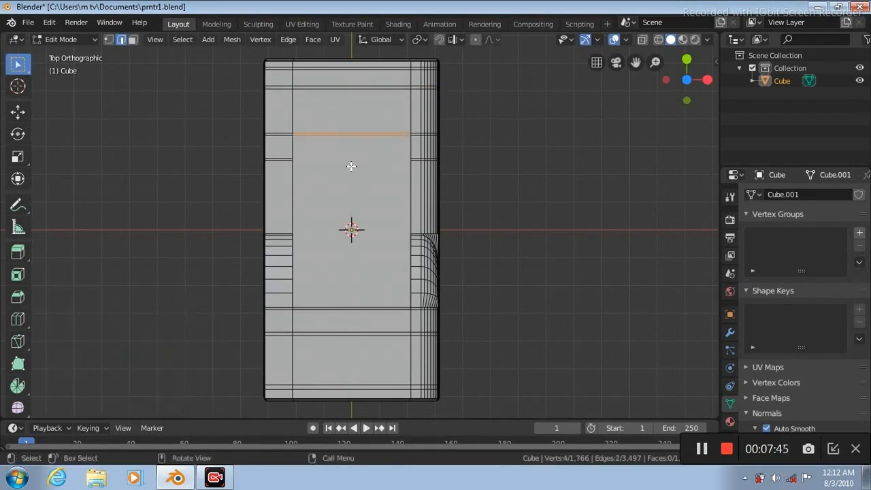
right_click(356, 134)
left_click(327, 441)
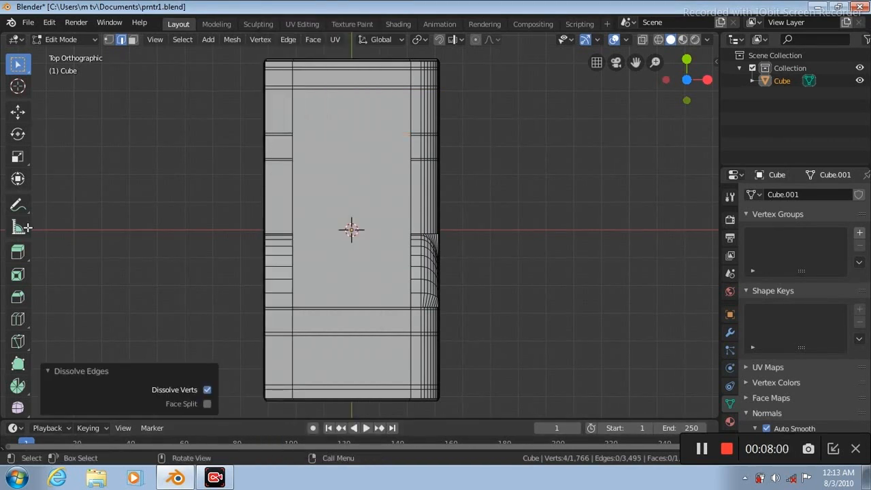
Step: Add two lengthwise loop cuts just inside the central panel's long edges, with factors 0.957 on the -X side and -0.956 on the +X side
left_click(17, 319)
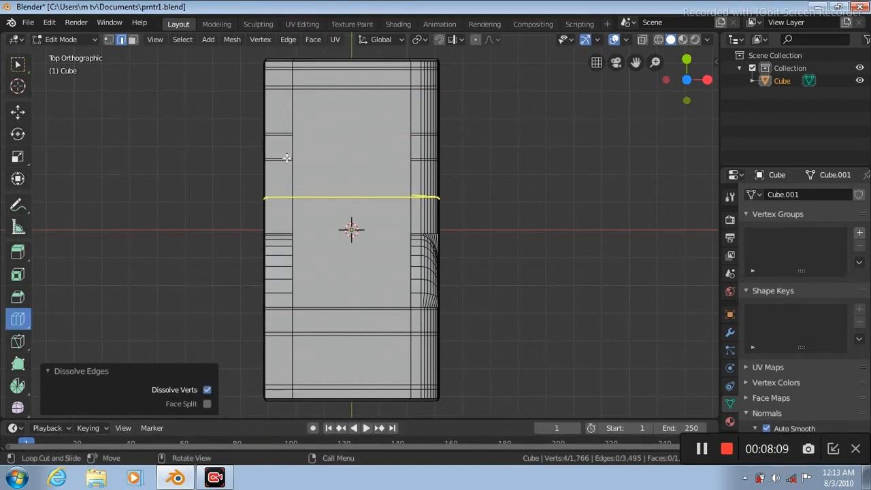
left_click_drag(347, 88, 292, 99)
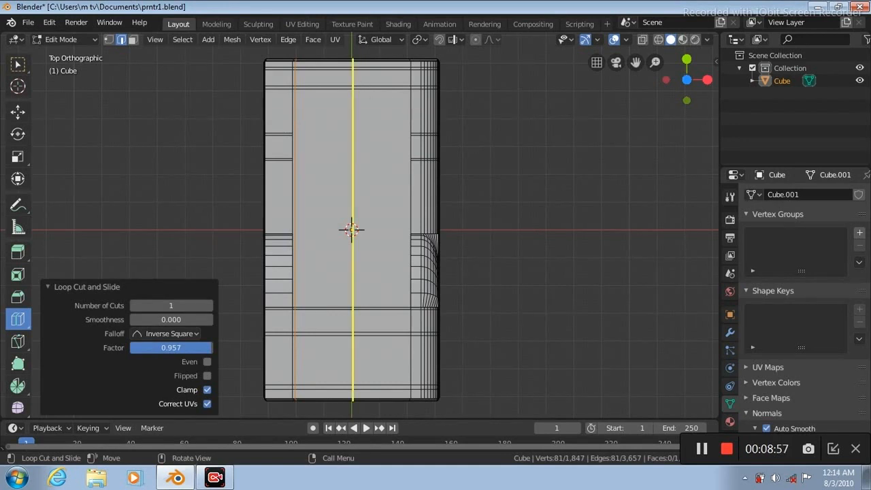
left_click_drag(352, 92, 406, 93)
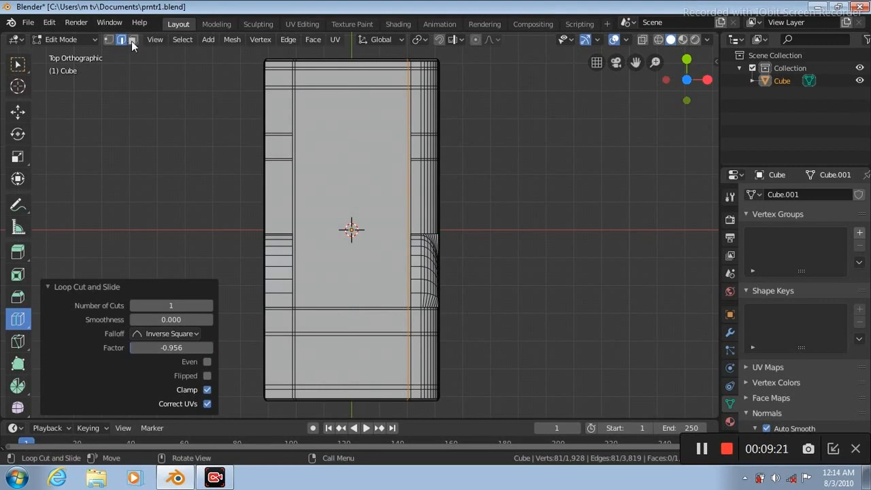
Step: Select the large central face on the printer's top and lower it 0.493 m along Z
left_click(131, 41)
left_click(18, 66)
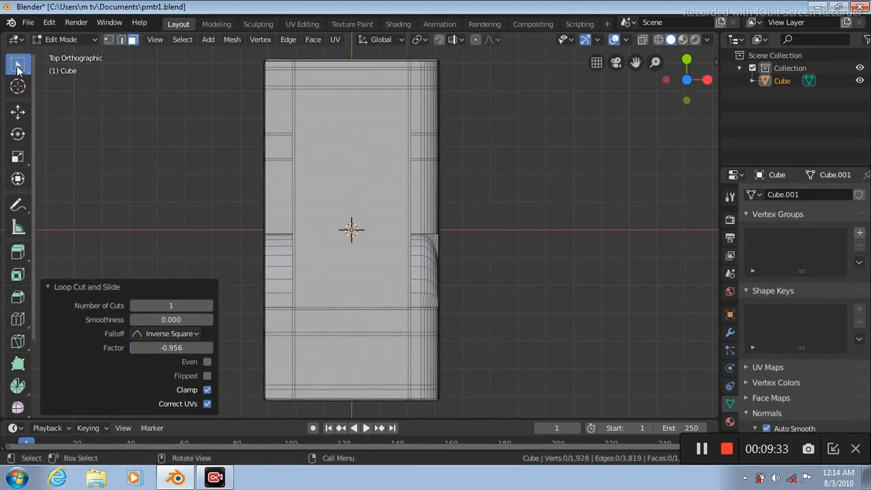
left_click(339, 152)
middle_click_drag(339, 151, 341, 96)
left_click(18, 112)
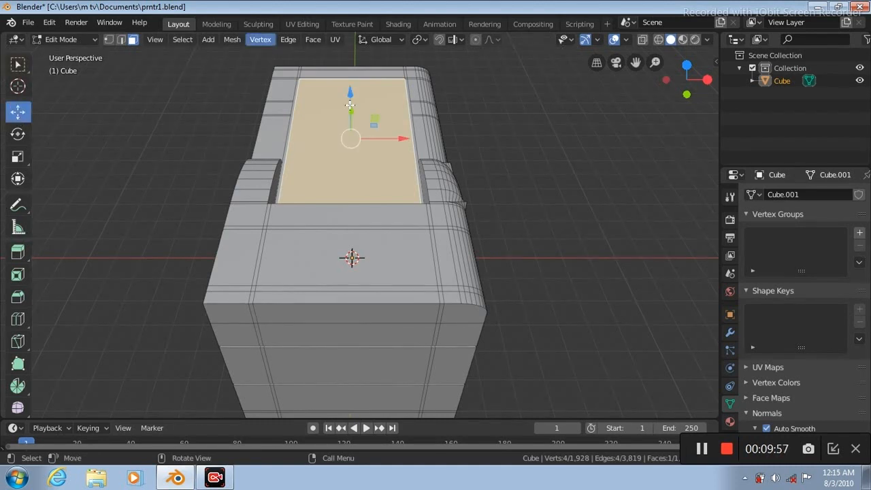
left_click_drag(350, 91, 350, 111)
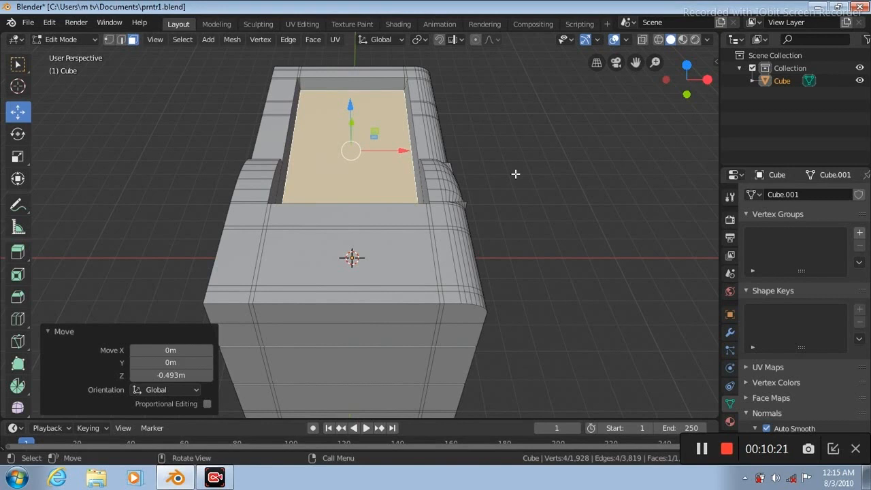
Step: Delete the wall face at the -Y end of the top recess, beside the raised section, and return to Object Mode
key("KP_3")
left_click_drag(636, 63, 635, 94)
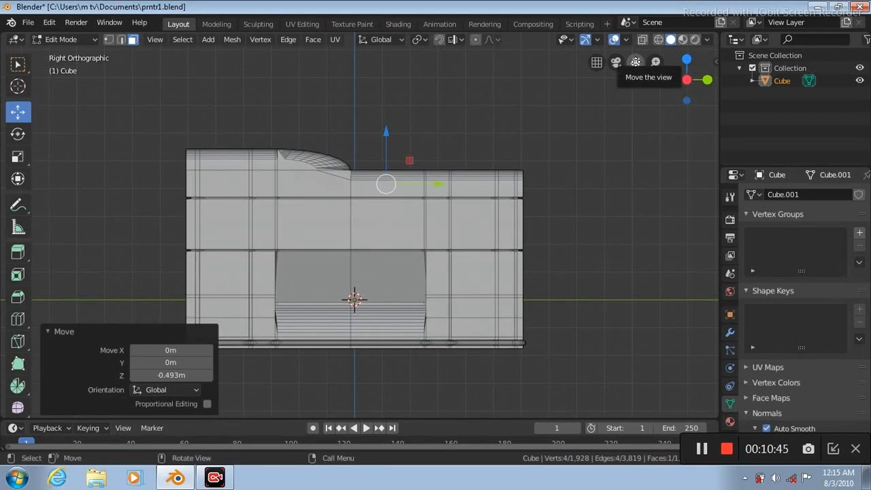
key("KP_5")
key("KP_8")
key("KP_8")
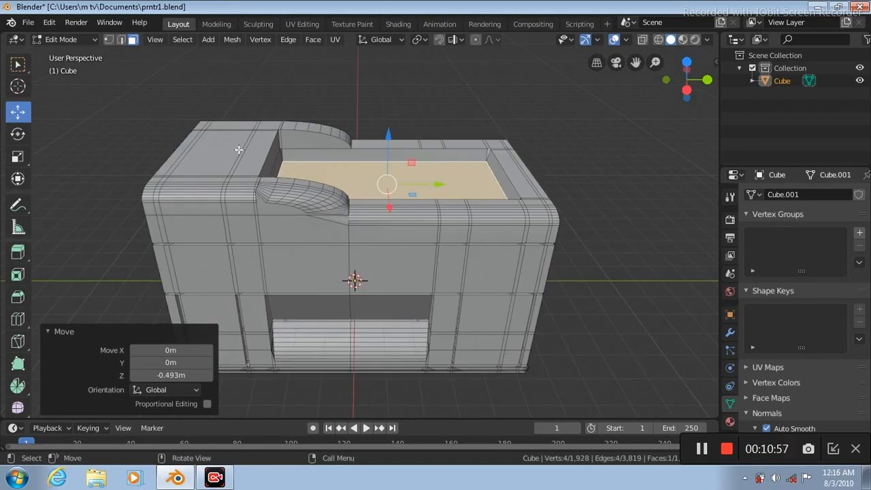
left_click(278, 166)
right_click(276, 167)
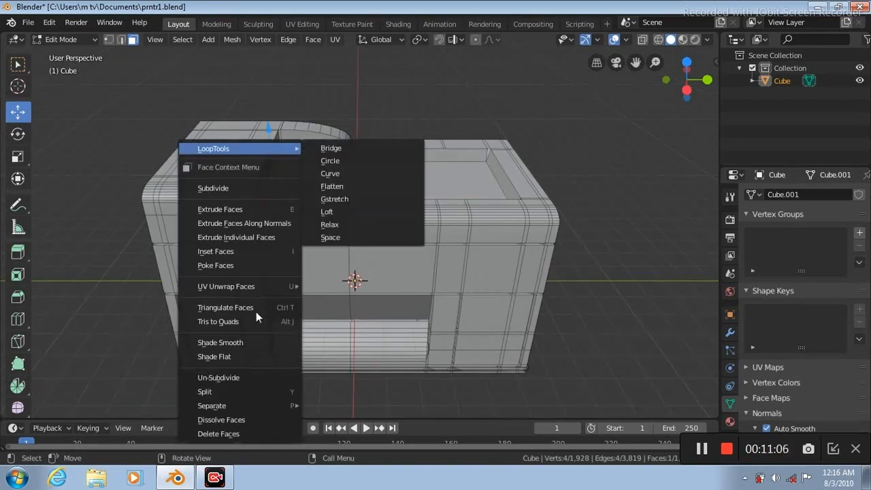
left_click(250, 434)
key("Tab")
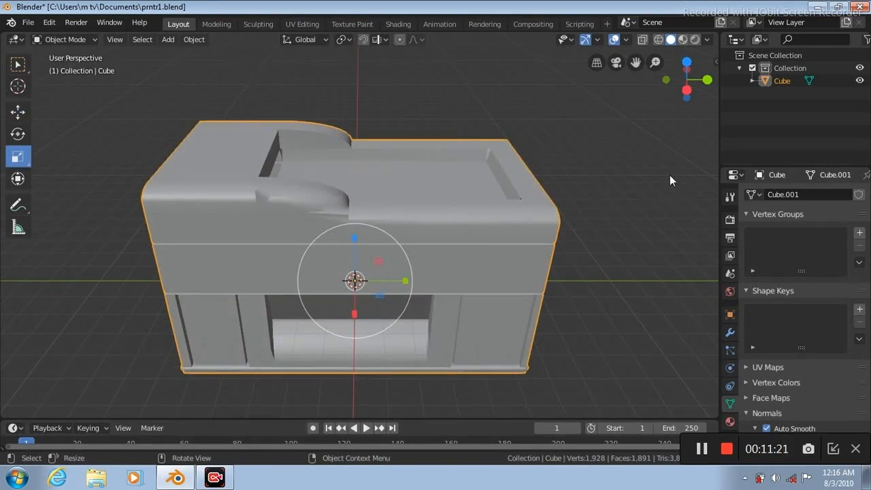
key("Tab")
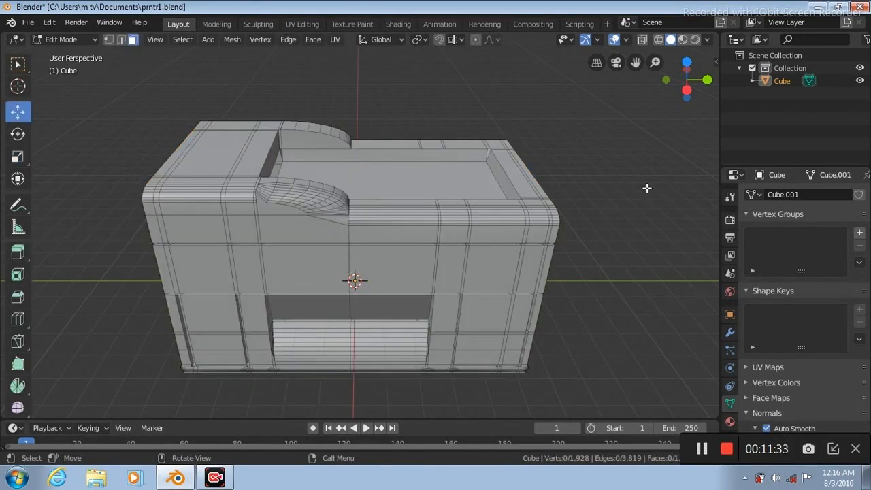
key("Tab")
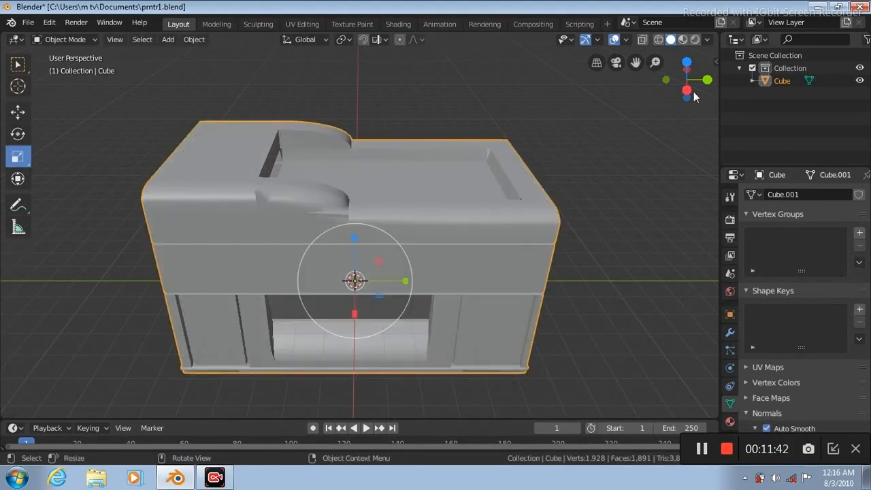
Step: Hide the printer body and add a 2 m plane mesh at the world origin
left_click(859, 81)
left_click(167, 39)
mouse_move(226, 54)
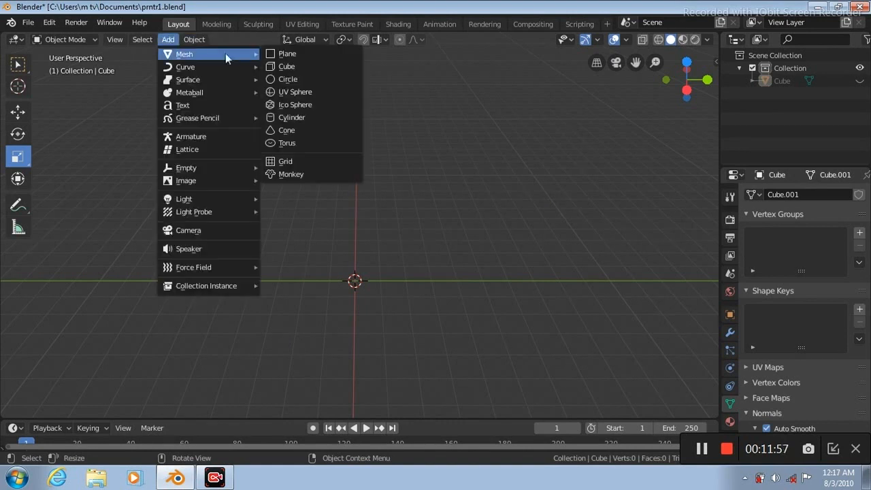
left_click(291, 55)
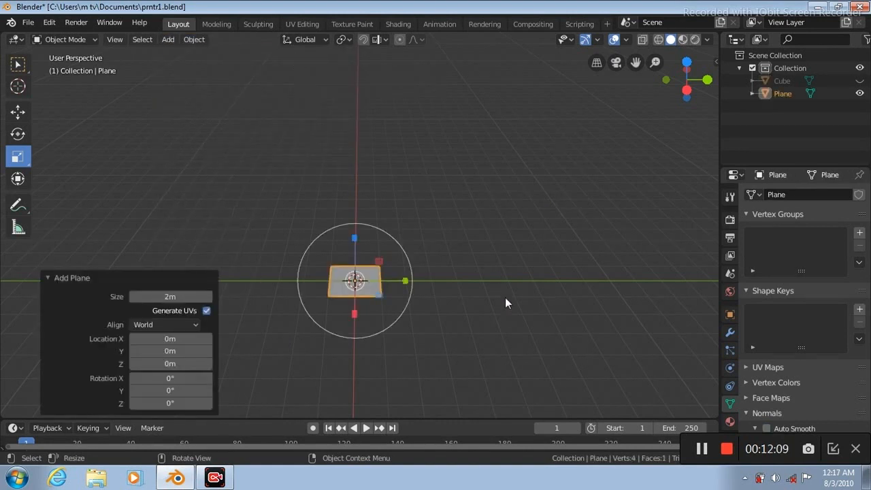
Step: Scale the plane up by a factor of about 2.955 and extrude it upward about 0.138 m into a thin slab
key("KP_3")
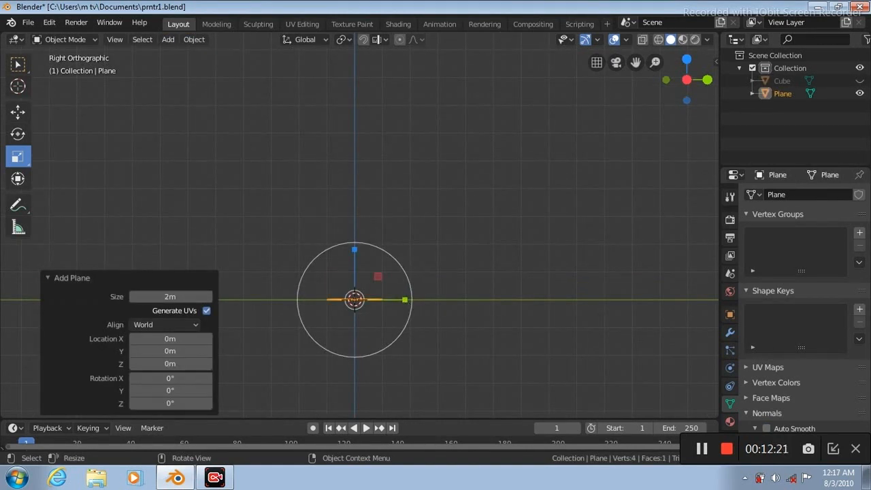
key("s")
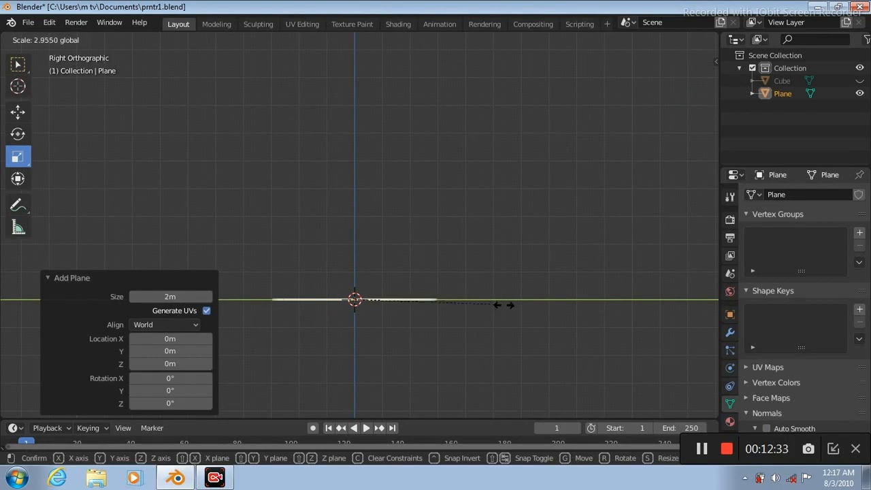
left_click(503, 310)
key("Tab")
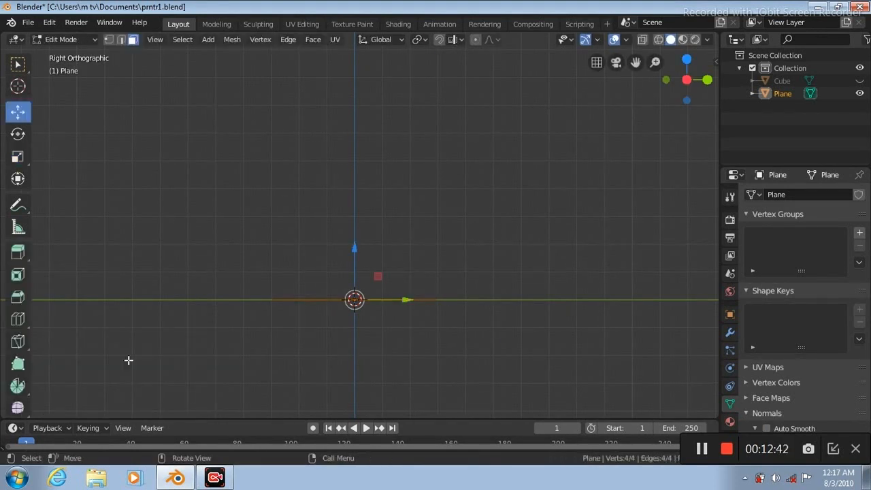
left_click(18, 252)
key("e")
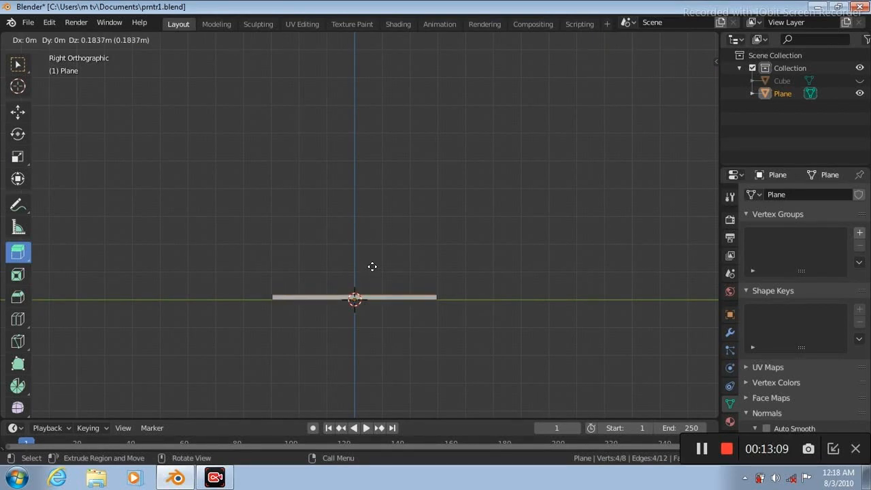
left_click(372, 268)
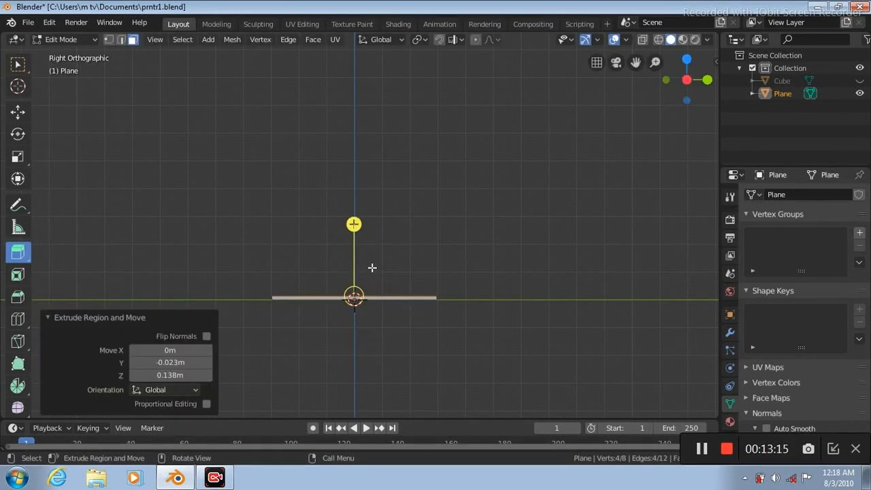
Step: Show the printer body, try to move the slab's top face upward along Z, and undo that move
key("alt+a")
left_click(17, 111)
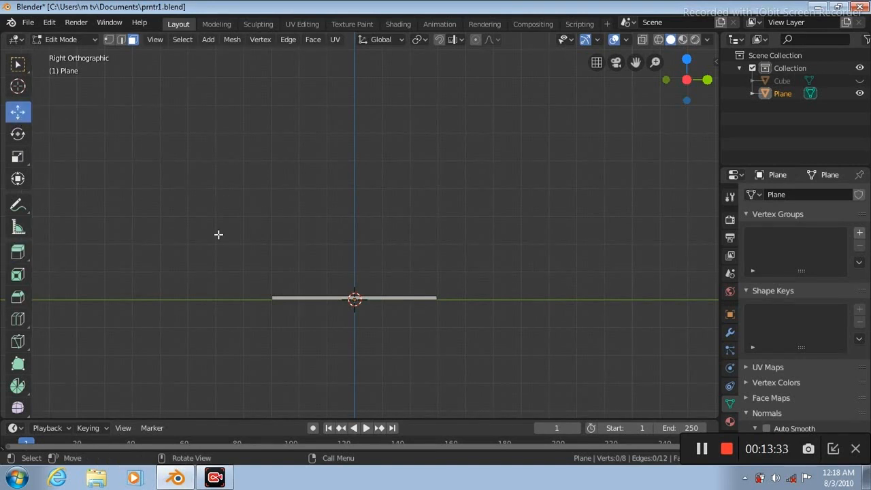
key("KP_7")
left_click(350, 229)
left_click(860, 81)
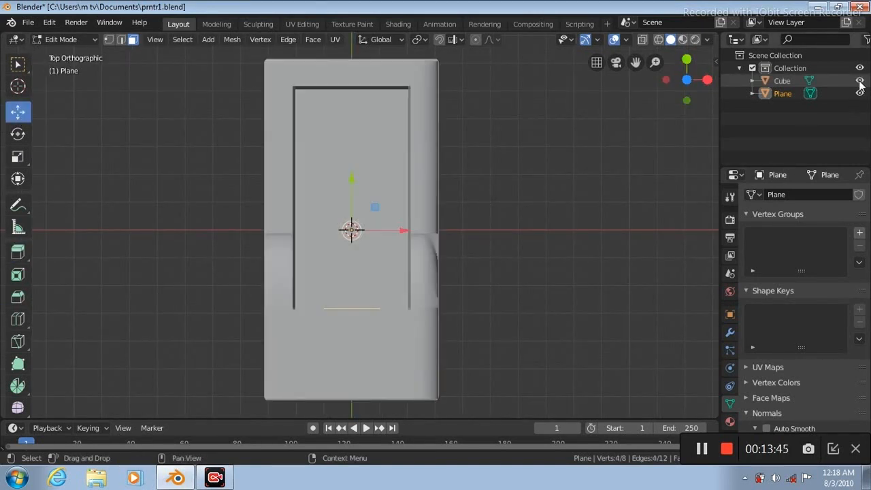
key("KP_3")
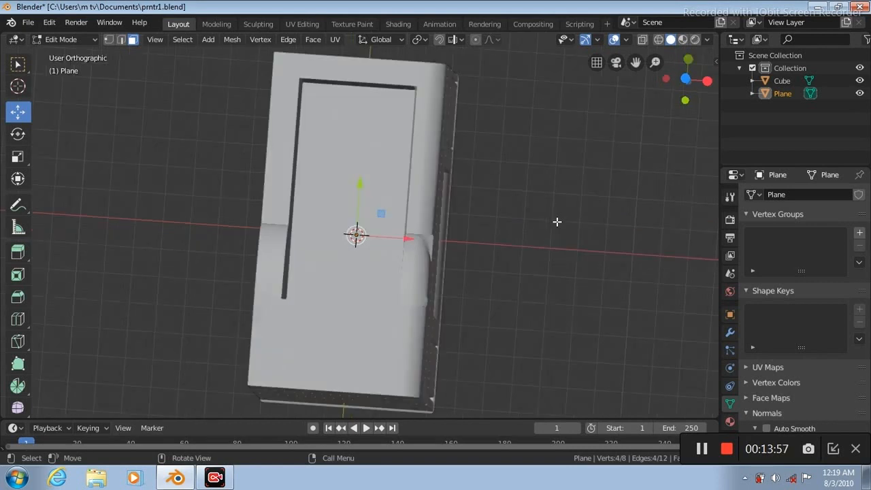
key("g")
key("z")
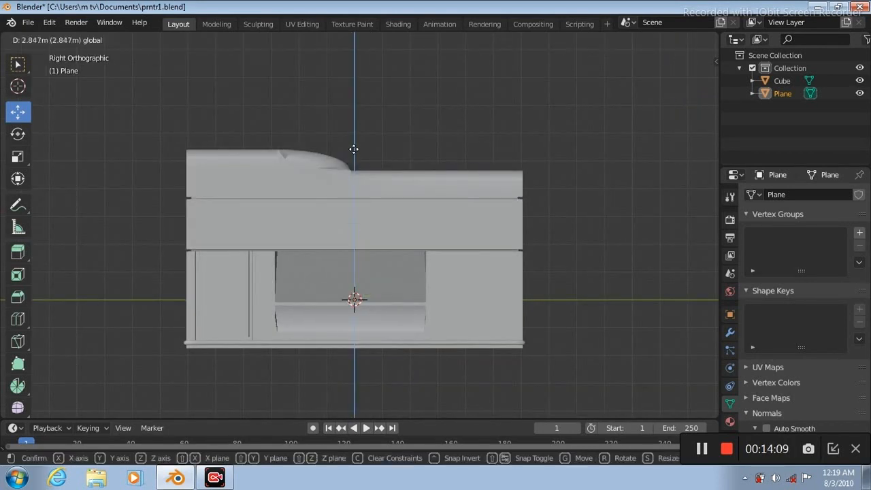
left_click(356, 102)
key("ctrl+z")
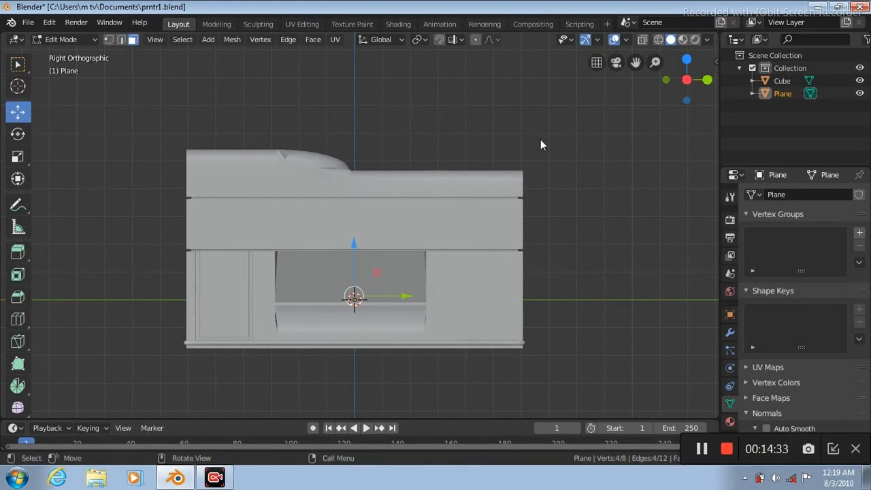
Step: In Object Mode, hide the printer body and raise the whole slab 4.36 m along Z
key("Tab")
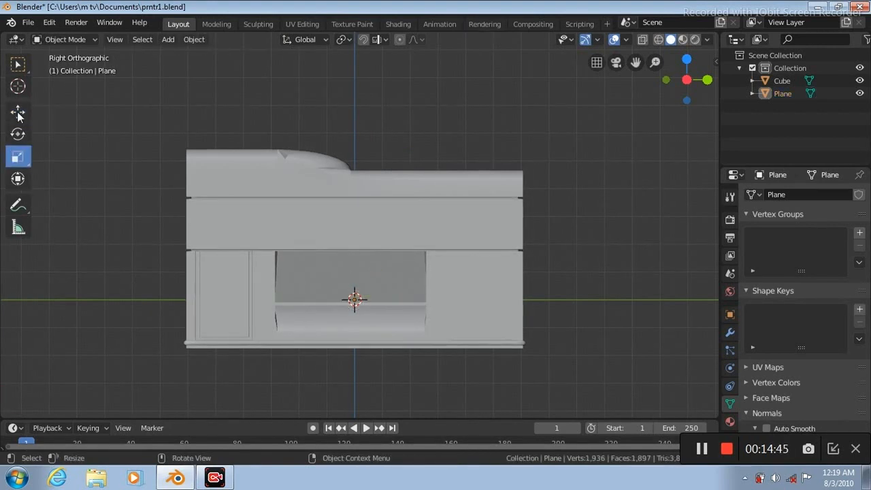
left_click(18, 113)
left_click(860, 80)
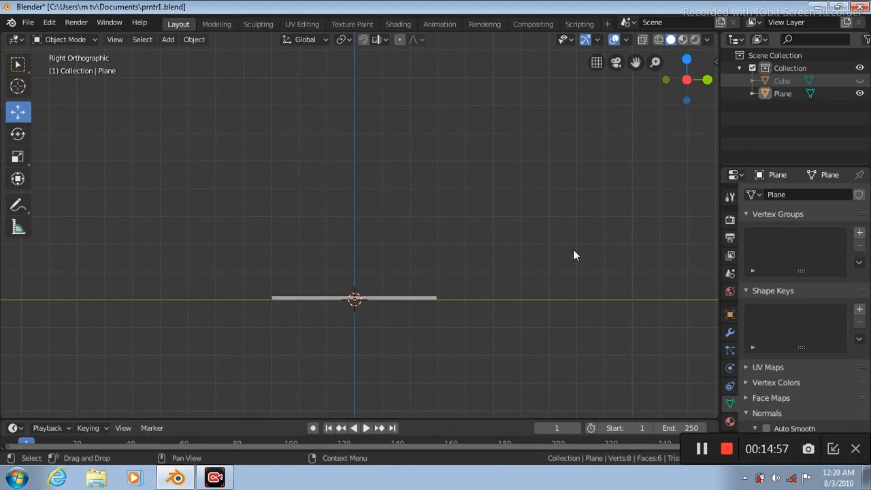
left_click(375, 297)
left_click_drag(354, 249, 355, 107)
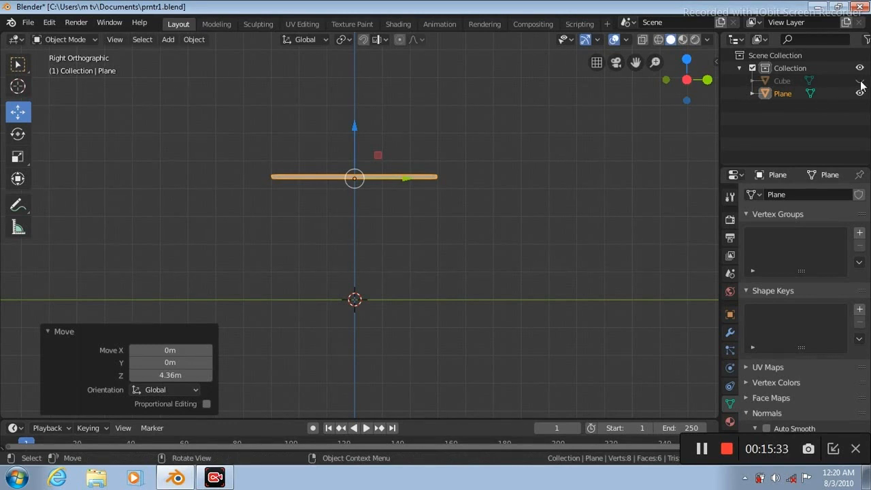
Step: Show the printer body, then widen the slab by a factor of 1.926 along X and lengthen it along Y
left_click(860, 81)
middle_click_drag(610, 262, 611, 263)
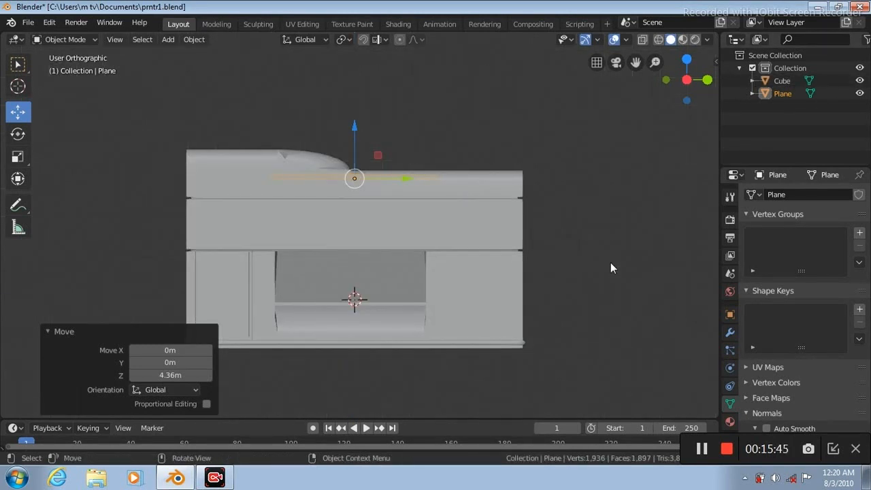
key("KP_7")
left_click(21, 159)
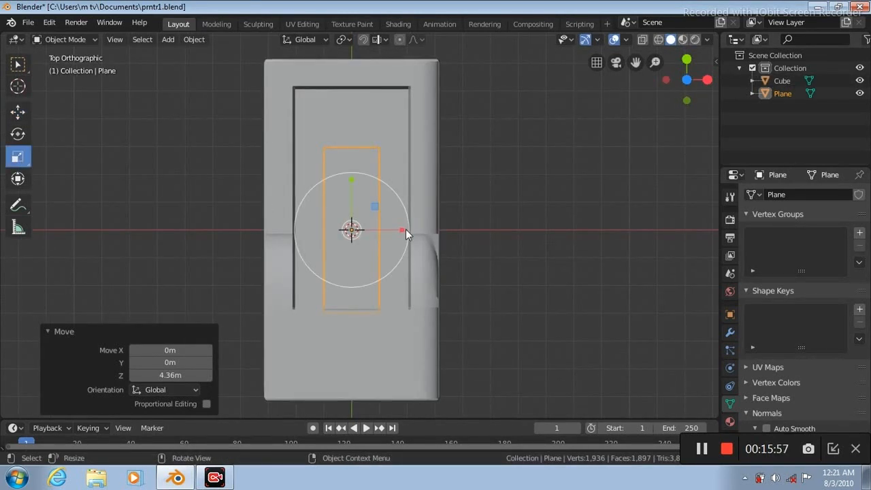
left_click_drag(408, 234, 461, 231)
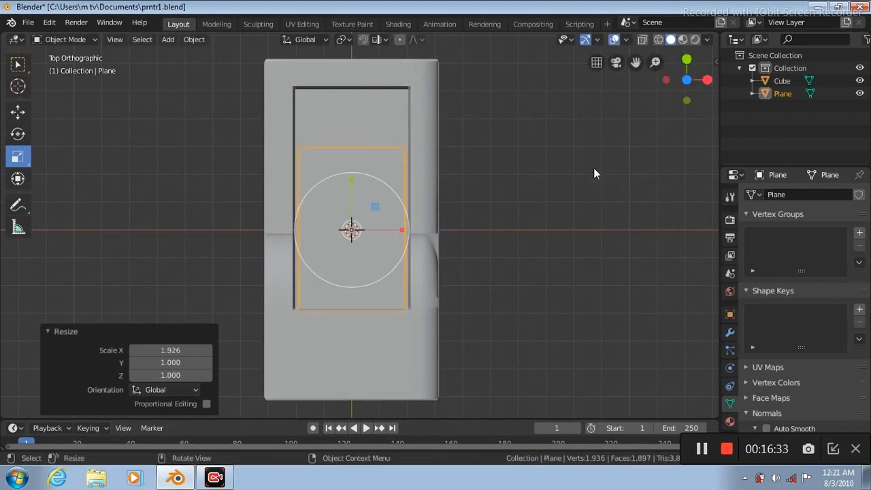
left_click_drag(351, 181, 352, 160)
Step: With the printer body hidden, add two crosswise loop cuts to the slab, one at its middle and one centred in its -Y half
key("Tab")
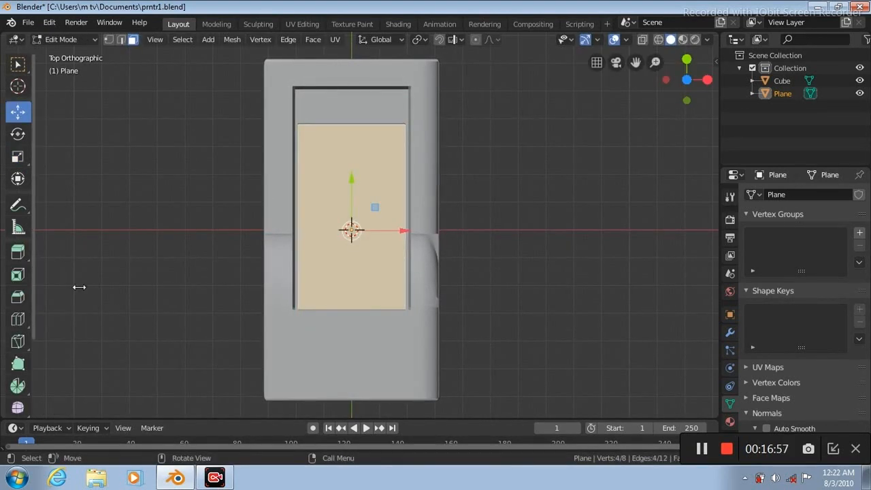
left_click(860, 80)
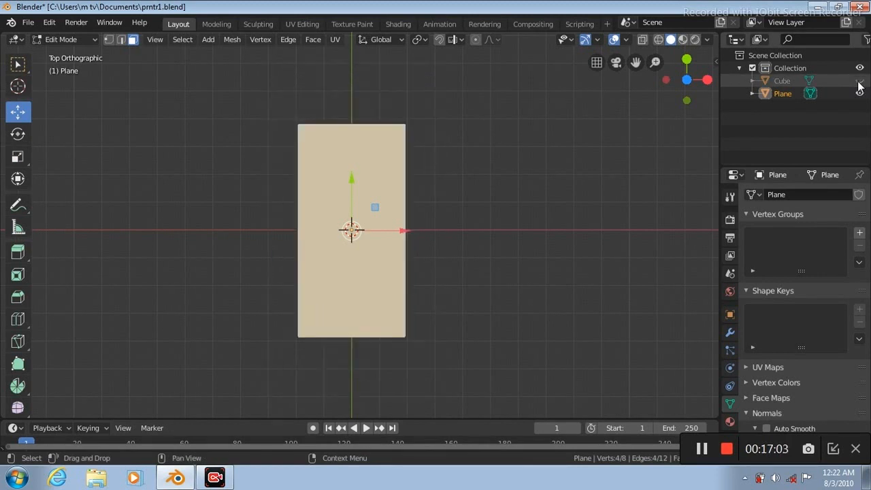
left_click(17, 319)
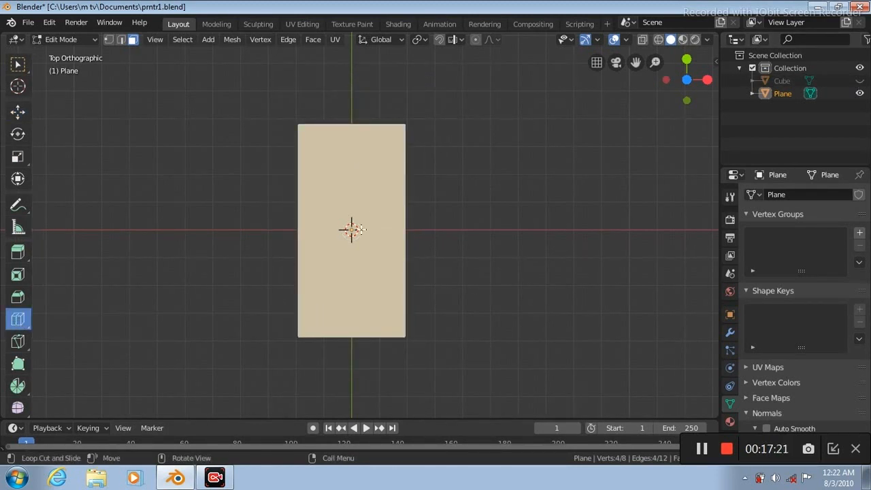
left_click(393, 231)
left_click(393, 284)
left_click(109, 39)
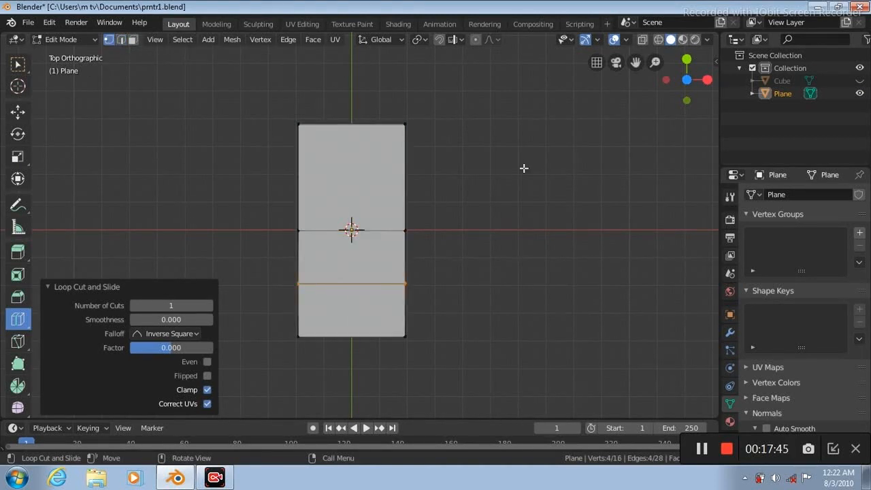
Step: Tilt the box-selected vertices of the slab's -Y half, ending with a -3.45° rotation in the side view, and lower them 0.0689 m along Z
key("KP_3")
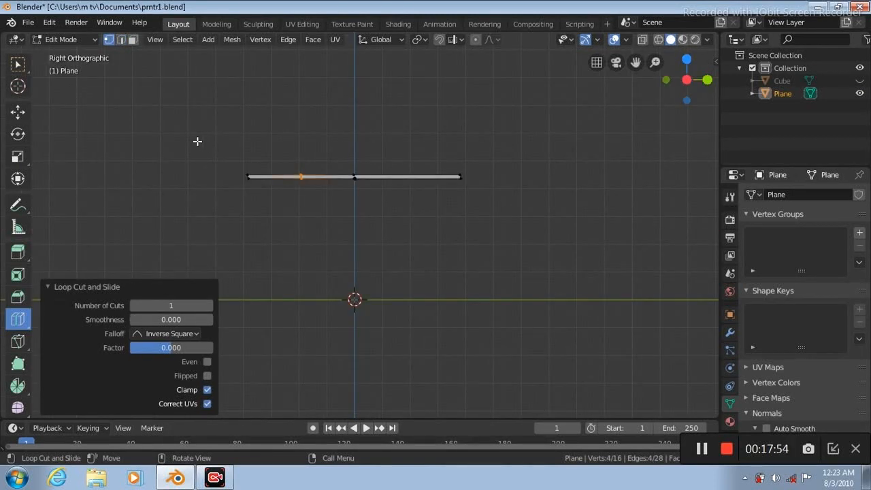
left_click(18, 65)
left_click_drag(236, 141, 361, 190)
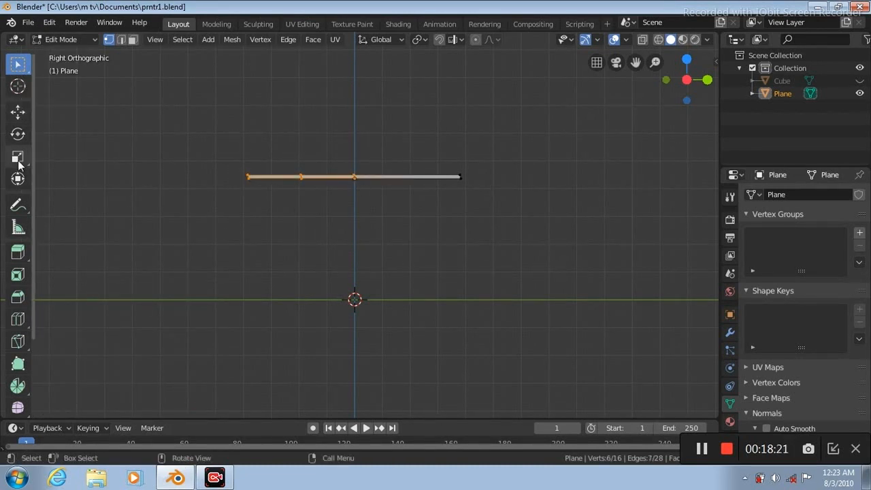
left_click(18, 134)
left_click_drag(348, 210, 352, 197)
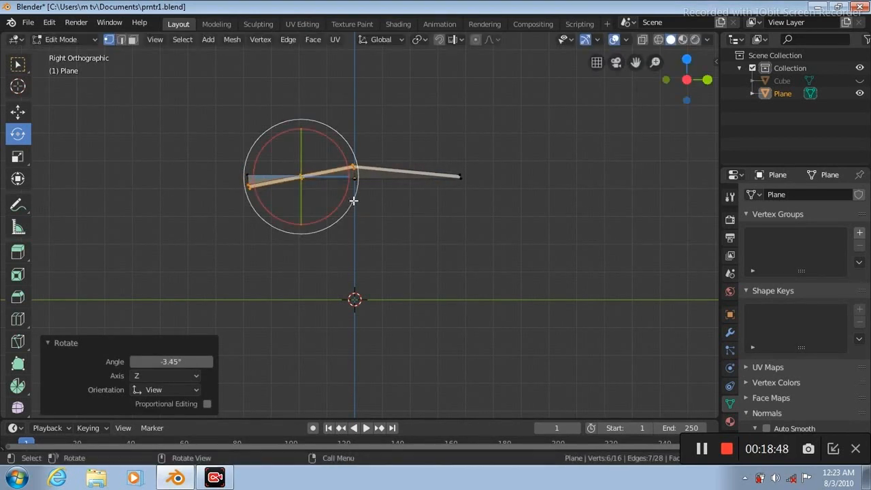
left_click(17, 111)
left_click_drag(301, 126, 301, 128)
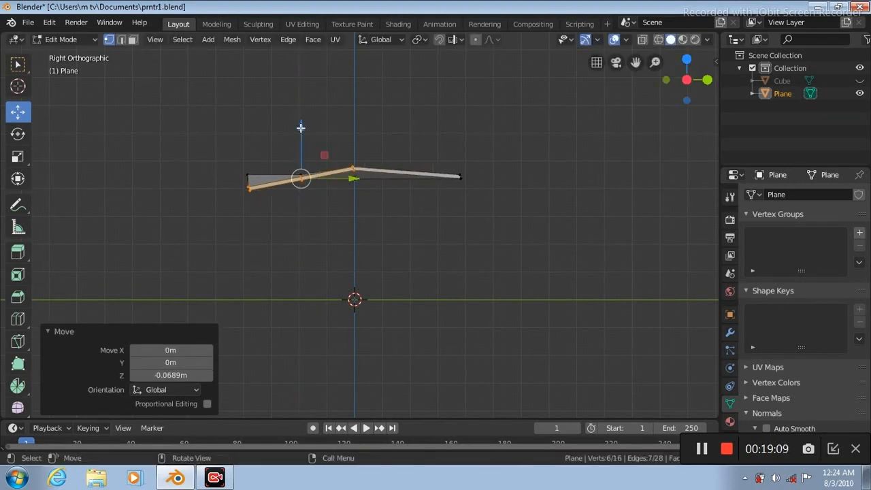
Step: With X-ray on, lower the slab's -Y half 0.505 m along Z and rotate its outermost segment 12.7° in the side view
left_click(702, 448)
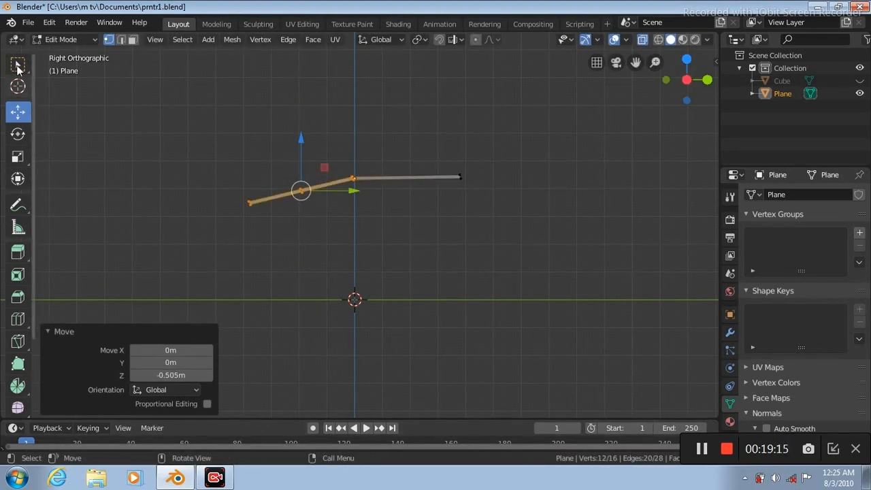
left_click(19, 65)
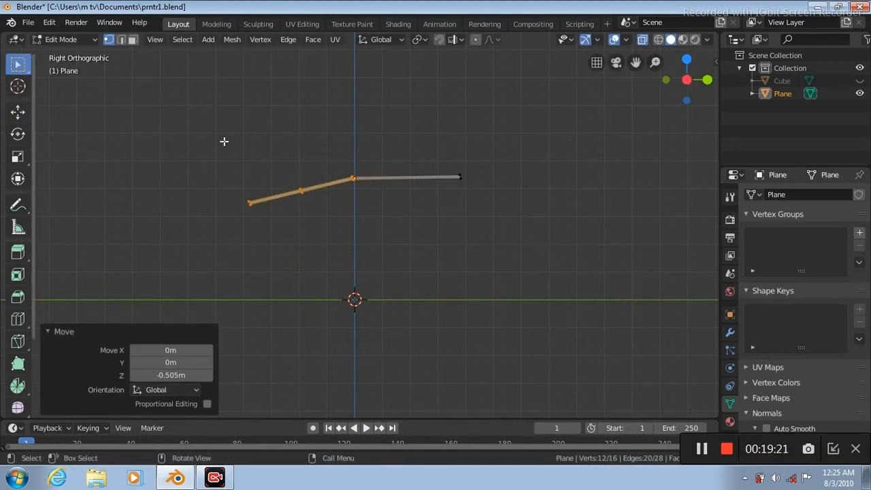
left_click_drag(241, 156, 311, 236)
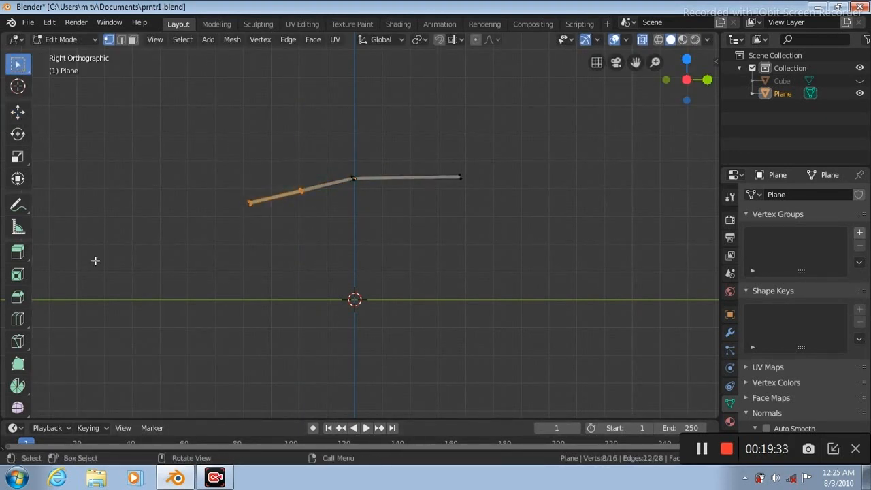
left_click(18, 135)
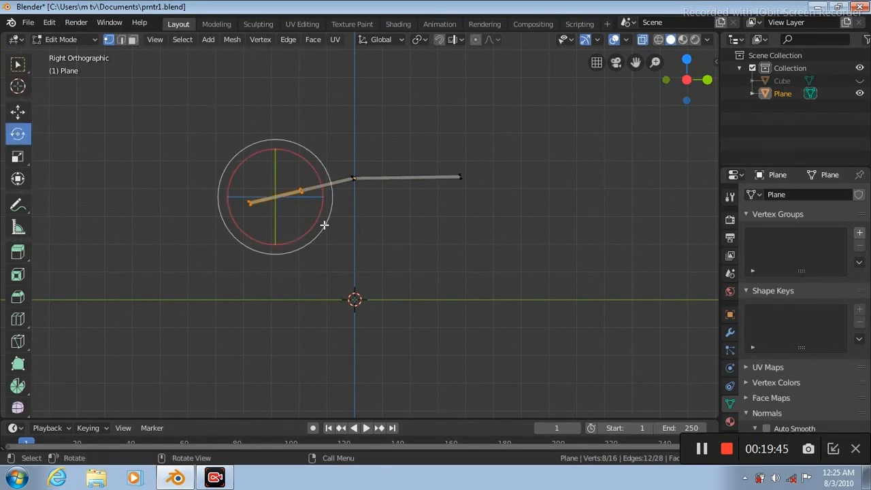
mouse_move(319, 234)
left_mouse_down()
mouse_move(311, 241)
mouse_move(316, 234)
left_mouse_up()
Step: Bevel the two corner edges at the slab's +Y end with a width of about 0.146 m and 8 segments
middle_click_drag(545, 224, 545, 223)
key("KP_1")
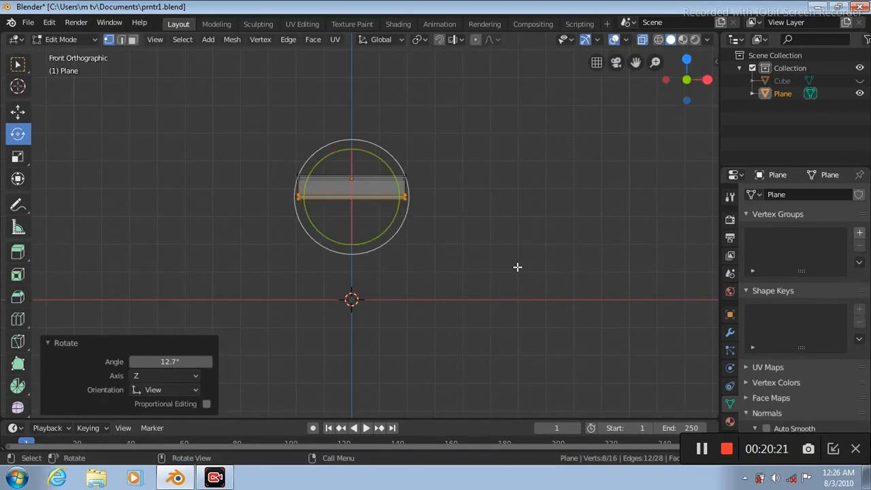
key("KP_7")
left_click(121, 40)
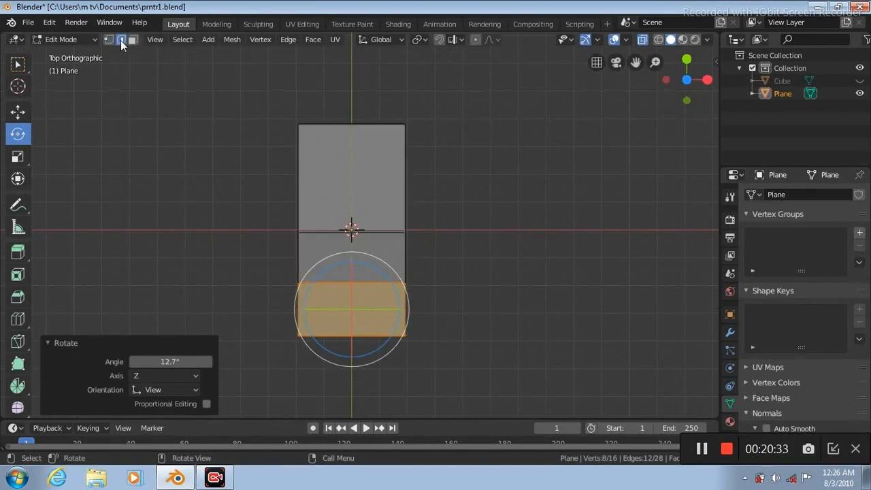
left_click(18, 64)
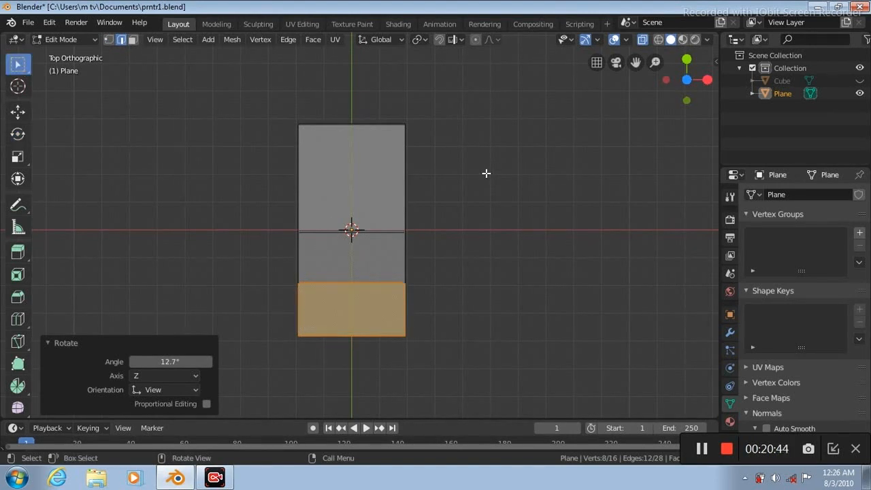
key("KP_2")
key("KP_2")
key("KP_2")
key("KP_2")
key("KP_2")
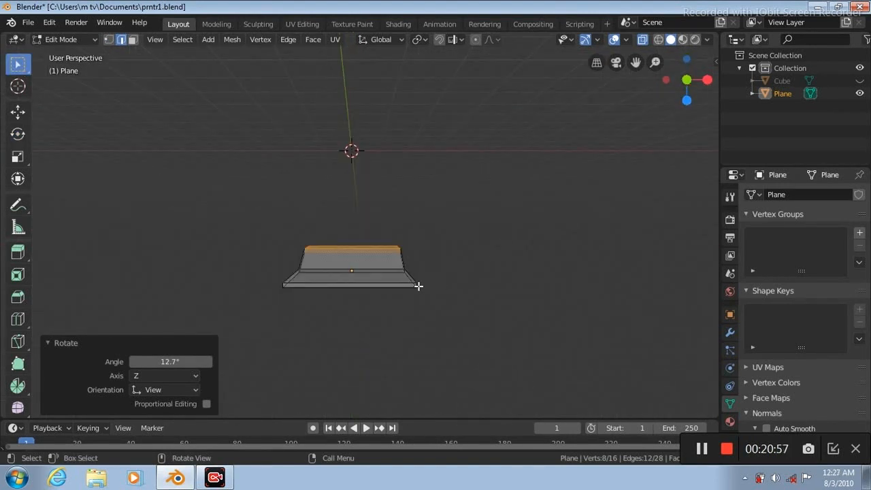
left_click(641, 39)
left_click(451, 290)
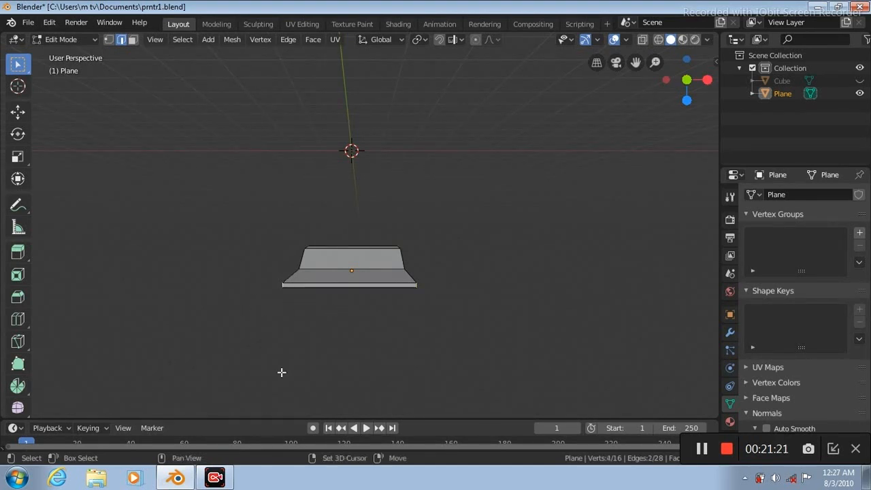
key("KP_7")
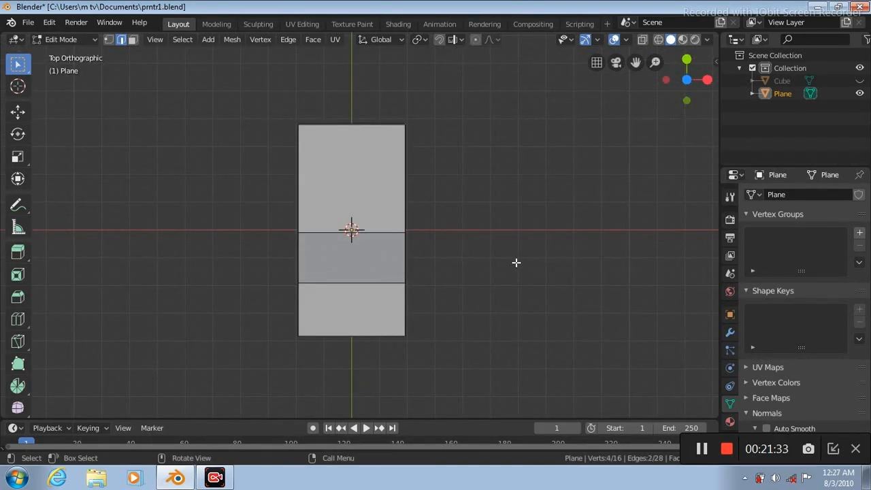
key("ctrl+b")
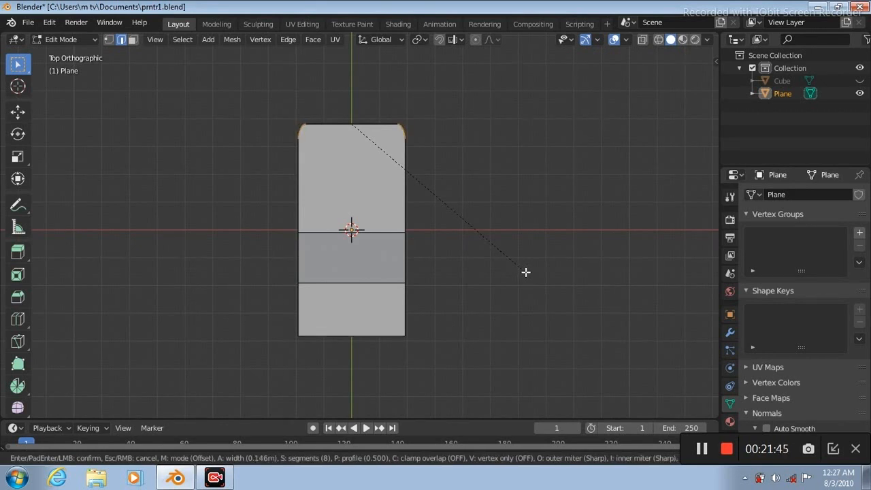
left_click(526, 273)
Step: Return to Object Mode, shade the slab smooth and enable Auto Smooth for its normals
key("Tab")
right_click(343, 168)
left_click(319, 165)
left_click(766, 428)
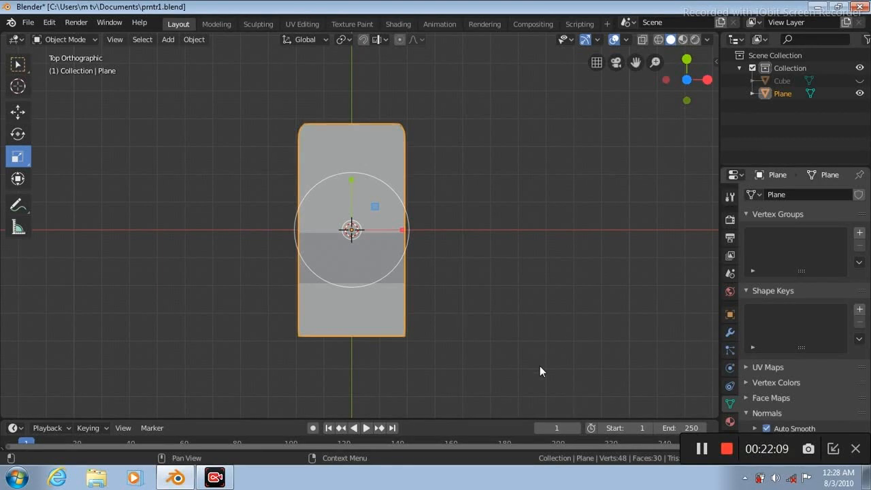
Step: Show the printer body, raise the slab slightly along Z and shift it 0.964 m along Y
left_click(859, 82)
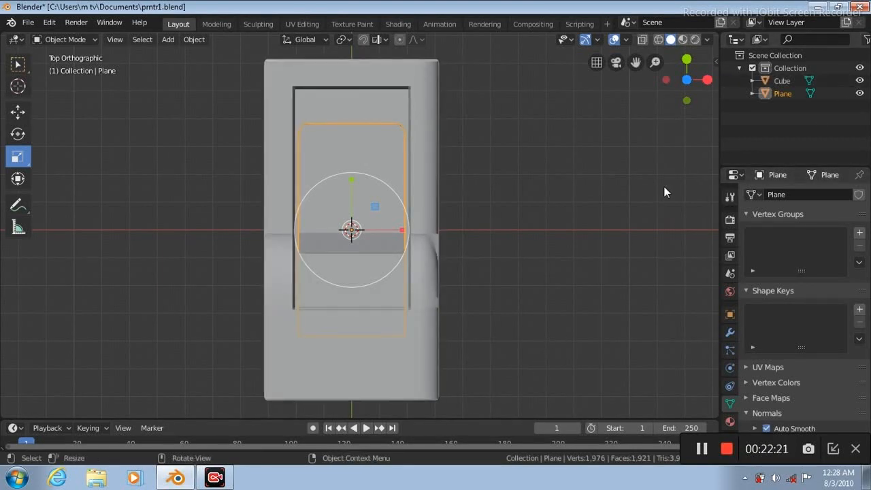
key("KP_3")
left_click(17, 111)
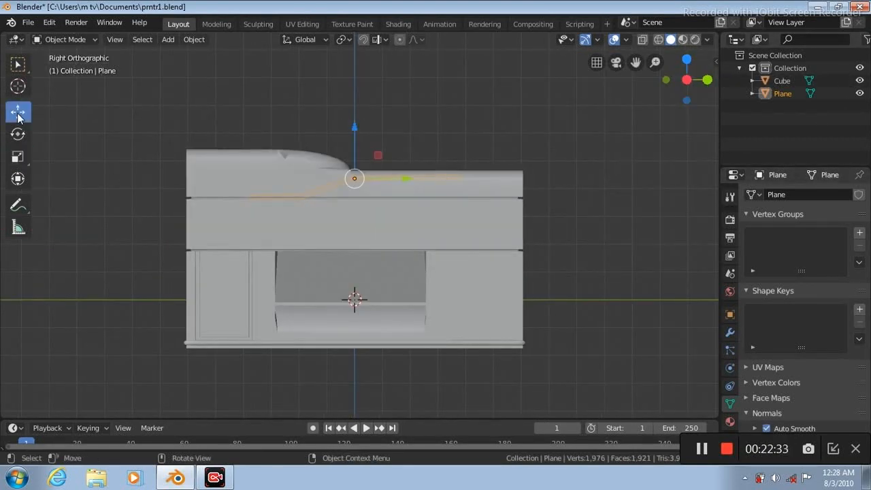
left_click_drag(354, 126, 354, 119)
left_click_drag(411, 173, 437, 172)
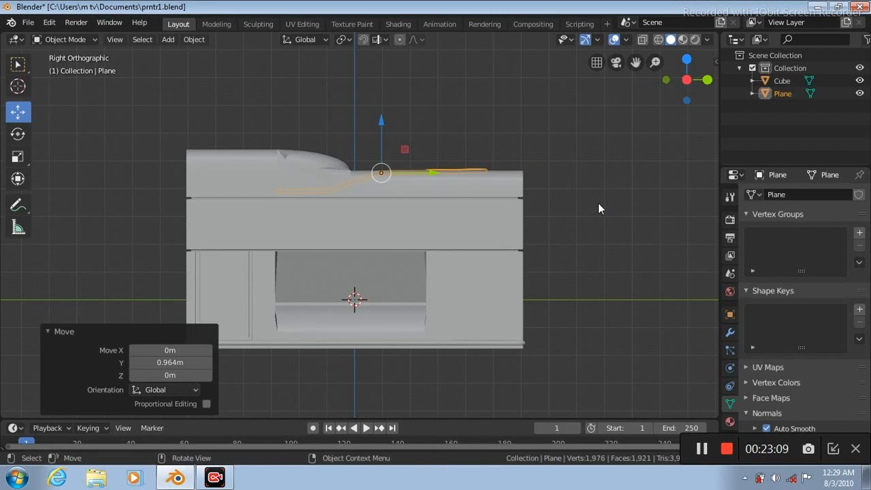
Step: Check the slab's fit in the top recess and raise it 0.321 m along Z
middle_click_drag(598, 203, 605, 237)
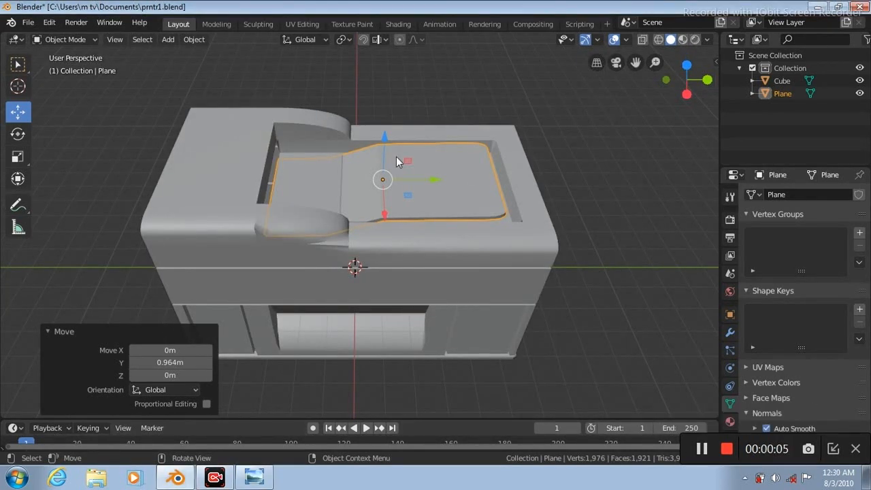
key("KP_5")
key("KP_3")
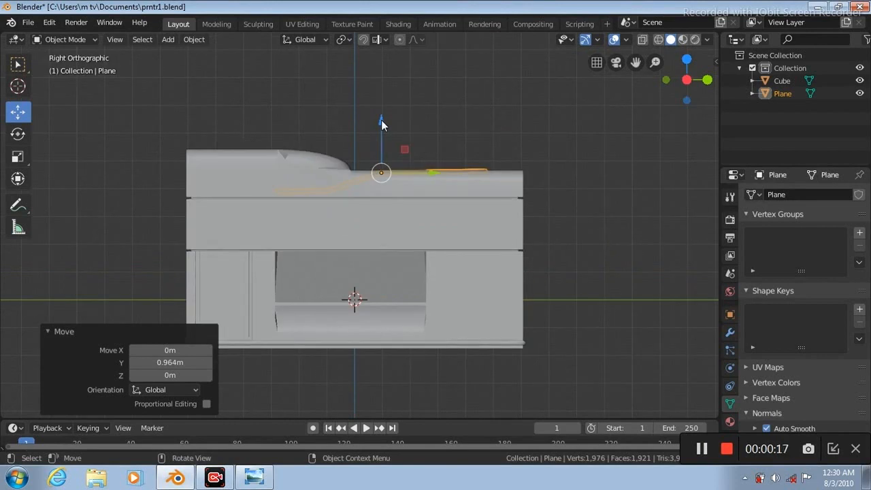
key("g")
key("z")
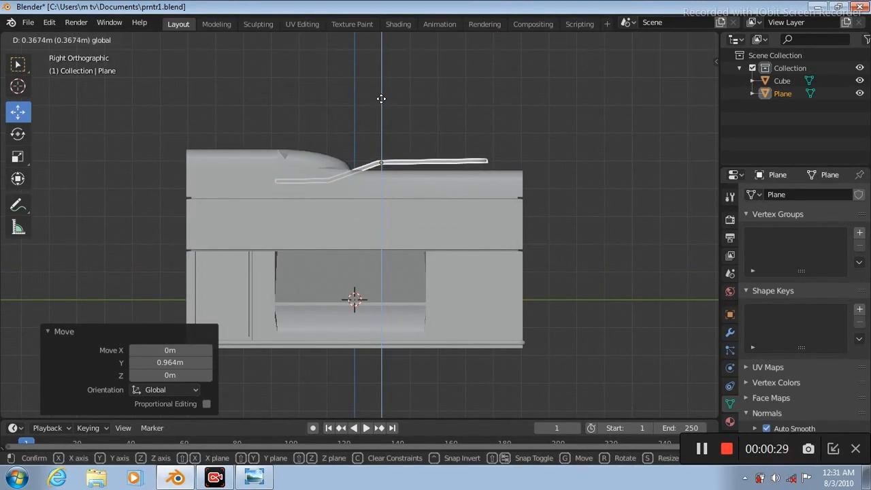
left_click(381, 100)
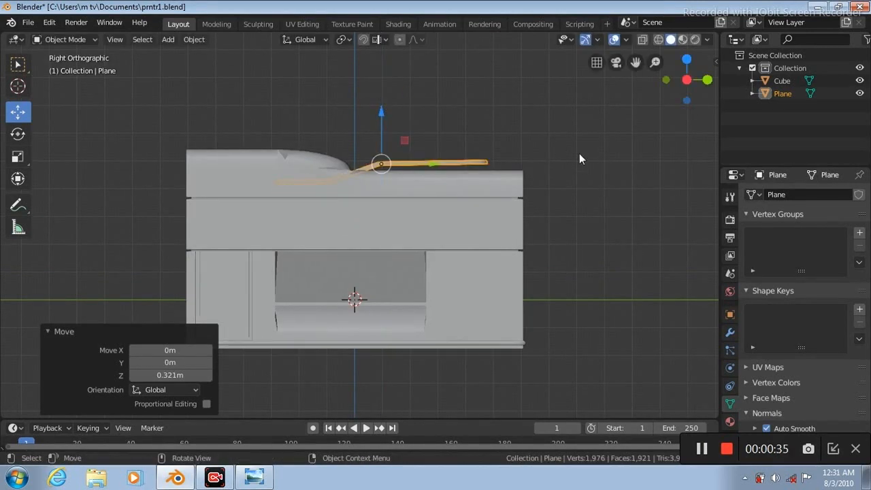
left_click(603, 235)
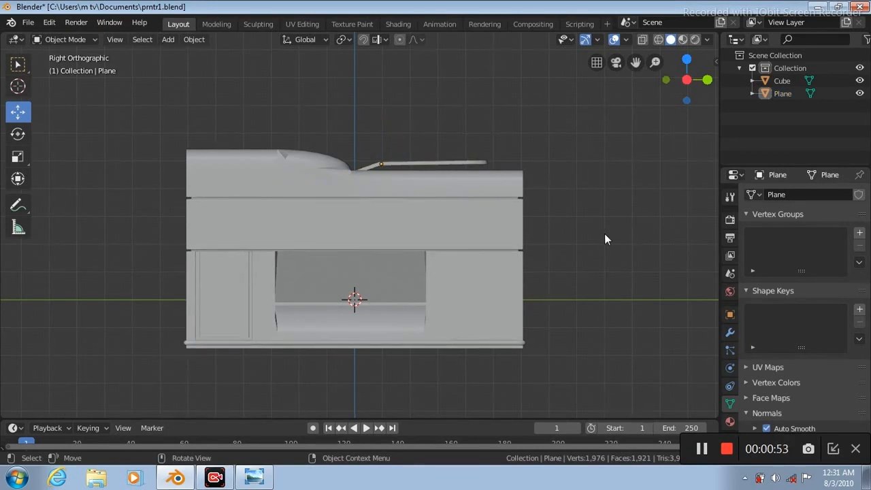
Step: Hide the printer body and the slab, and add a 2 m cube at the origin
left_click(859, 81)
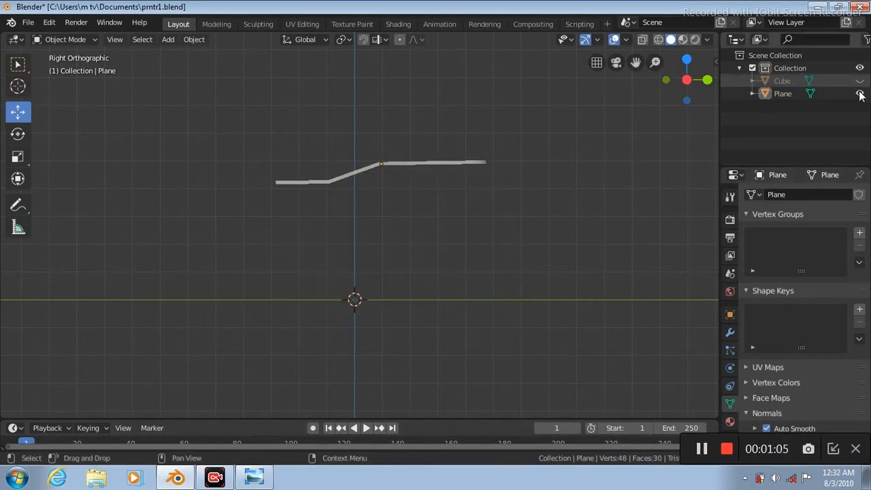
left_click(859, 93)
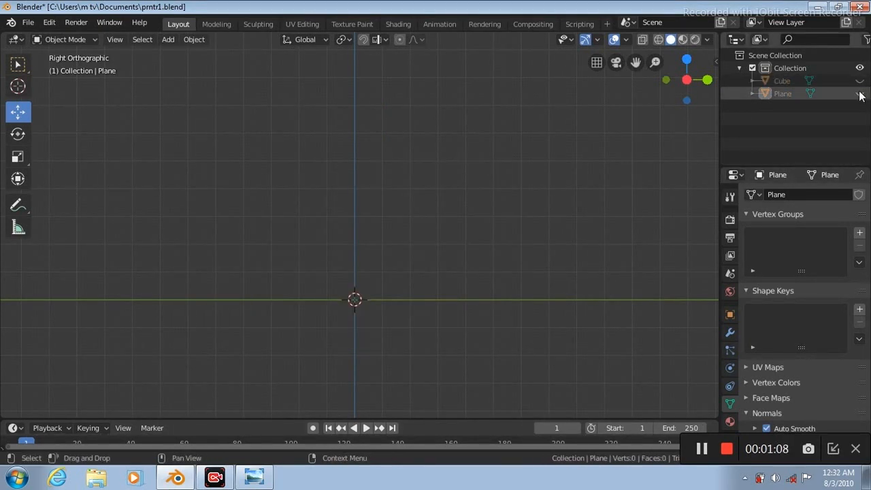
left_click(167, 40)
mouse_move(248, 54)
left_click(283, 66)
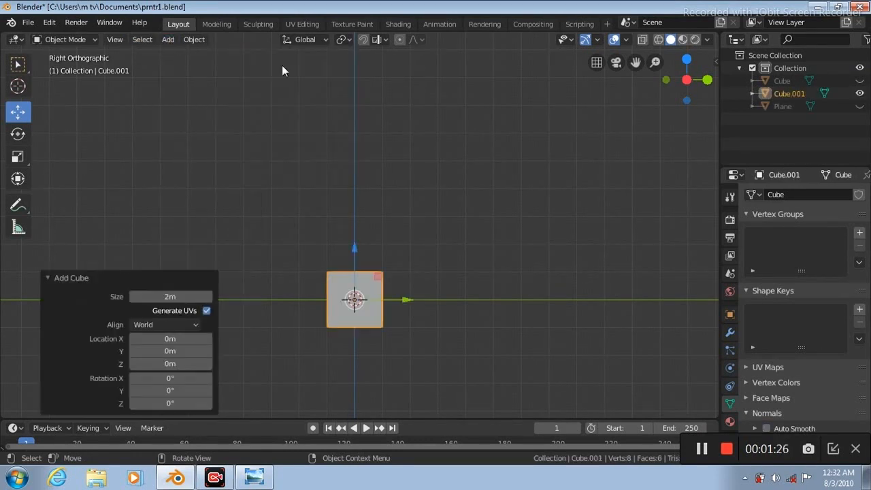
Step: Scale the cube into a thin bar, by 1.884 along Y, 0.137 along Z and 0.118 along X
left_click(18, 157)
left_click_drag(431, 303, 498, 305)
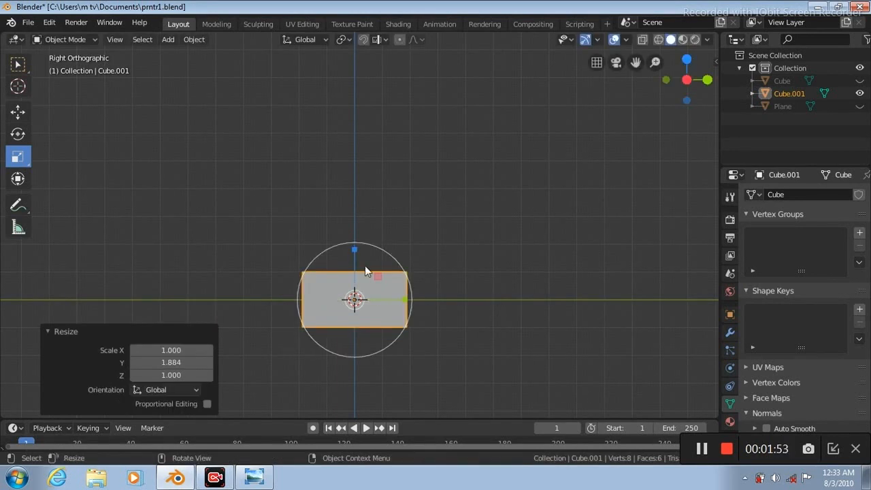
left_click_drag(354, 250, 353, 299)
scroll(498, 224, "up", 3)
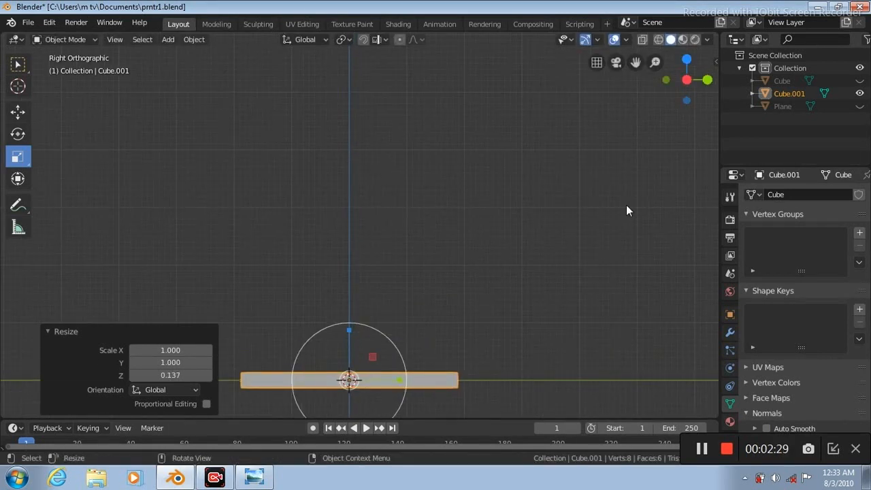
key("KP_7")
left_click_drag(394, 238, 347, 240)
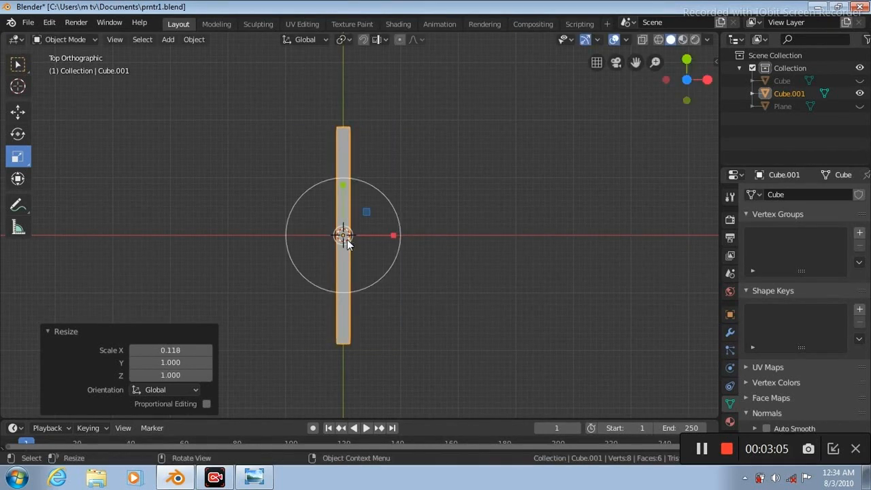
Step: Add an Array modifier to the bar and set its relative X offset to 0
key("KP_3")
left_click(729, 333)
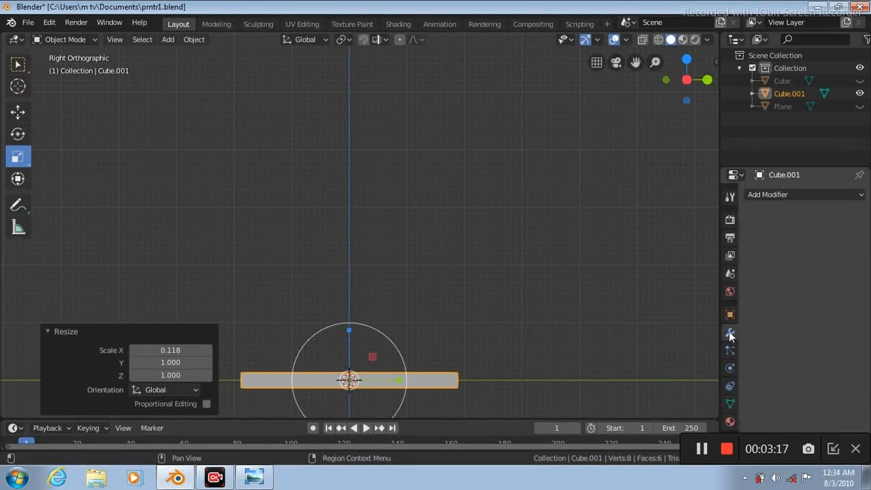
left_click(860, 199)
left_click(604, 225)
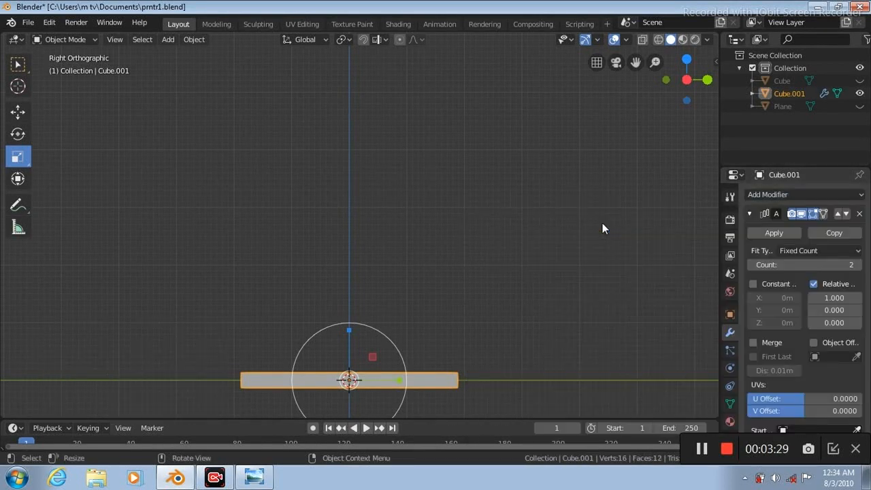
key("KP_7")
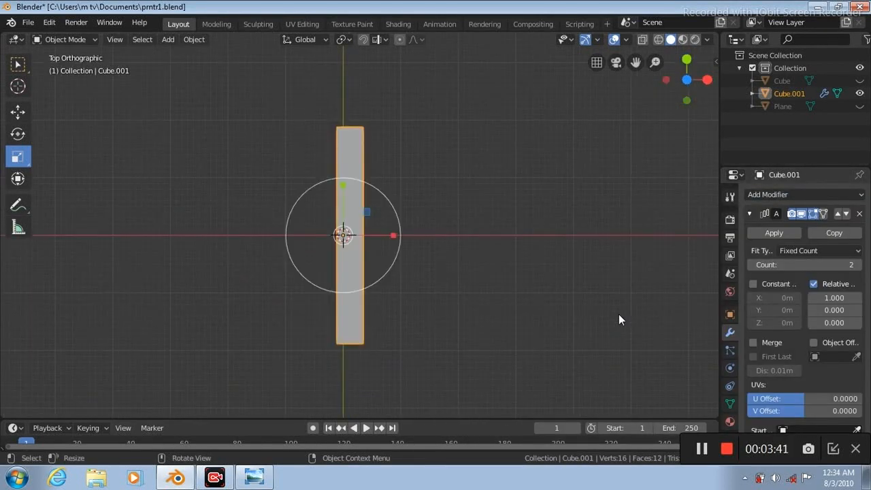
key("KP_3")
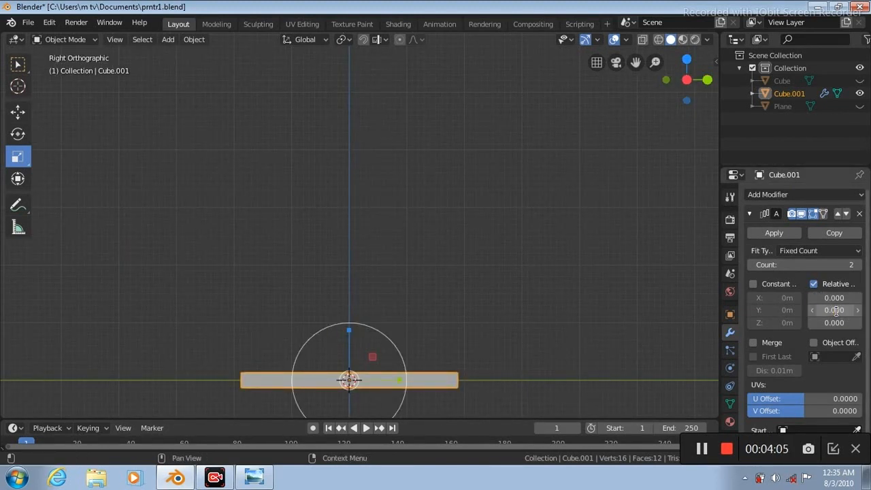
key("Return")
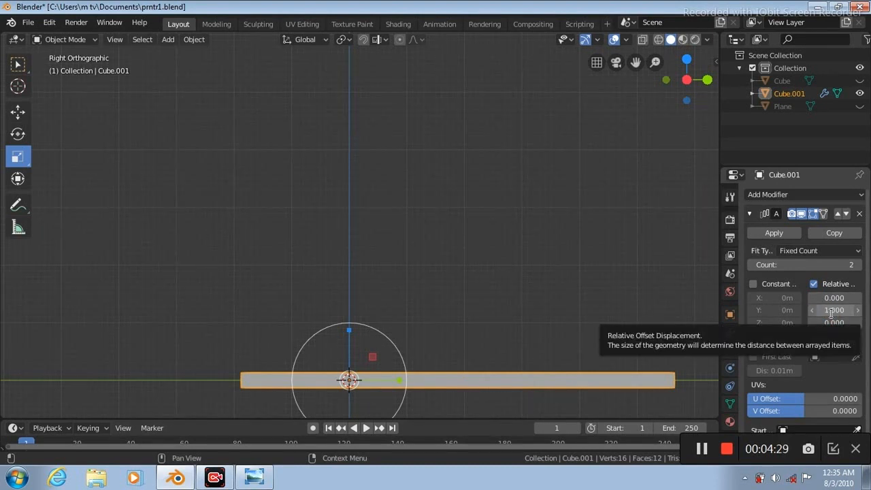
left_click(832, 311)
key("Return")
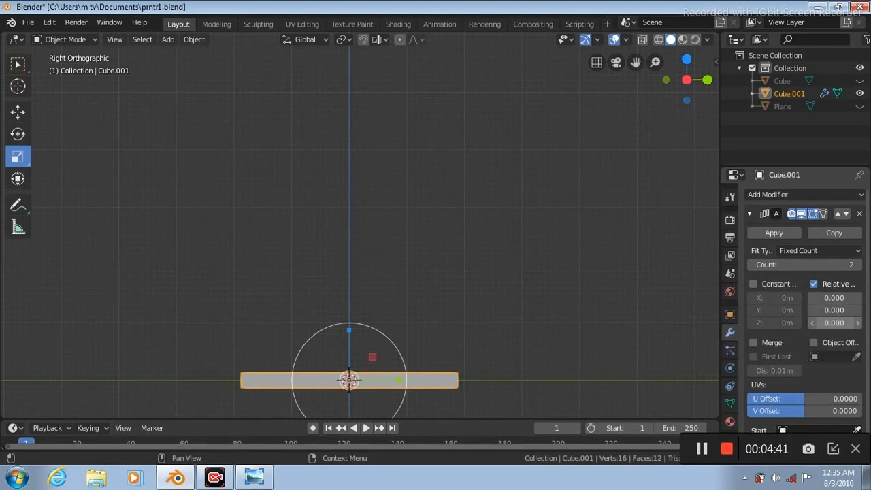
Step: Set the array's relative Z offset to 1.6 so the bars stack vertically with gaps
type("1.00")
key("Return")
left_click(859, 322)
left_click(858, 322)
left_click(859, 323)
left_click(858, 322)
left_click(859, 323)
left_click(859, 323)
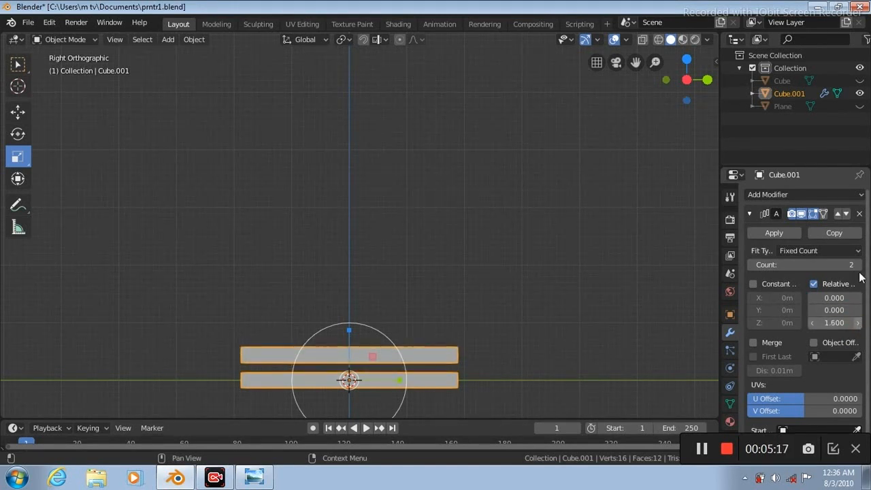
Step: Increase the array's count to 8 bars
left_click(859, 264)
left_click(859, 265)
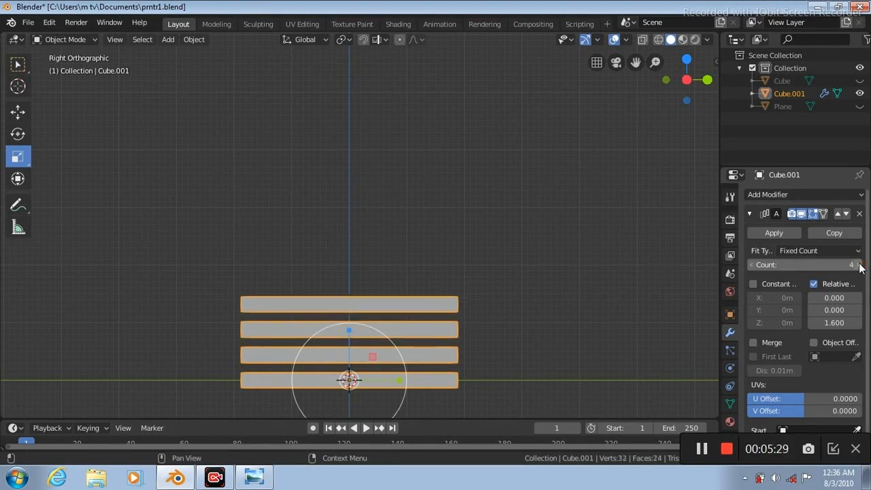
left_click(859, 265)
left_click(860, 266)
left_click(860, 266)
left_click(860, 265)
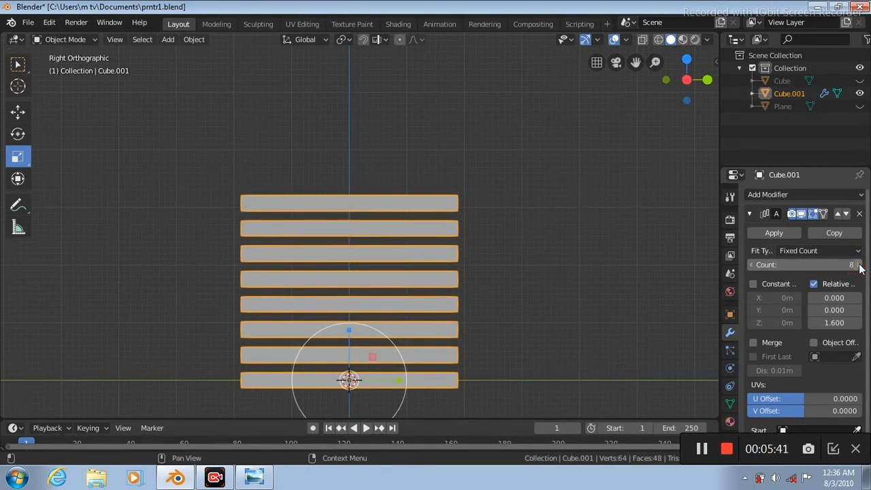
Step: Increase the array's count to 15 bars
left_click(860, 265)
left_click(860, 265)
left_click(860, 265)
left_click(859, 266)
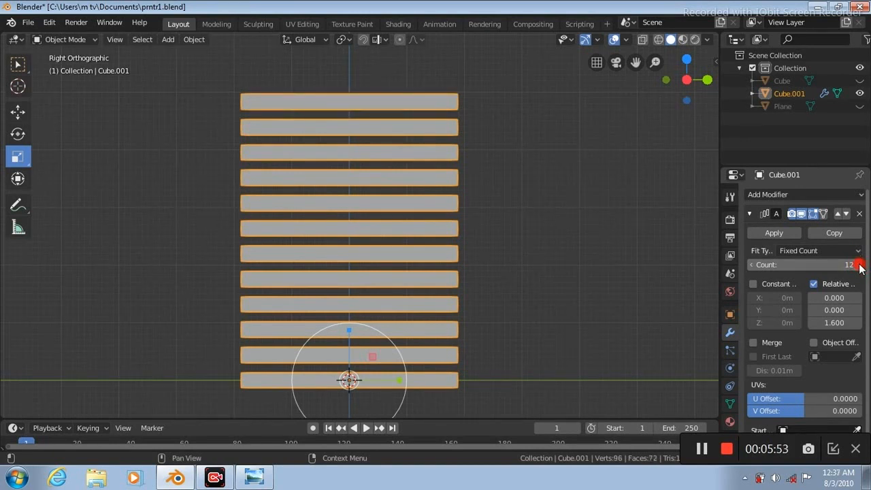
left_click(860, 265)
left_click(860, 265)
left_click(860, 266)
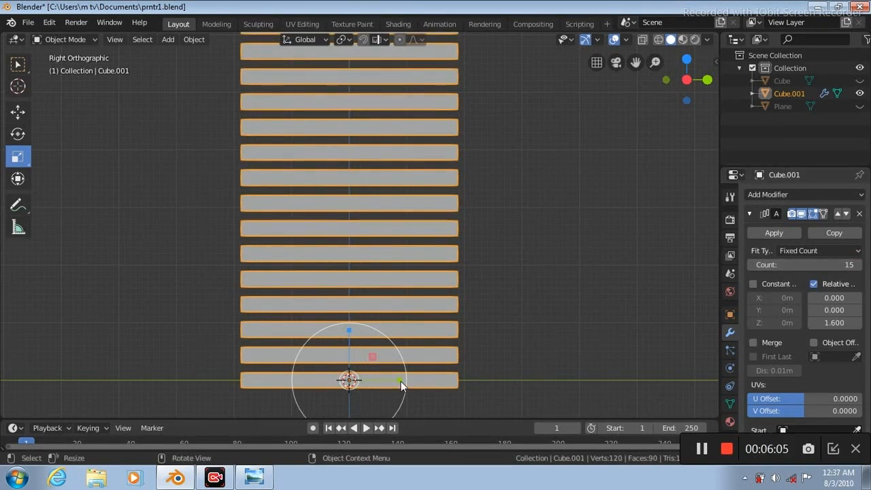
Step: Narrow the arrayed bars to 0.656 along Y, and shrink the whole set uniformly to 0.435
left_click_drag(401, 382, 384, 382)
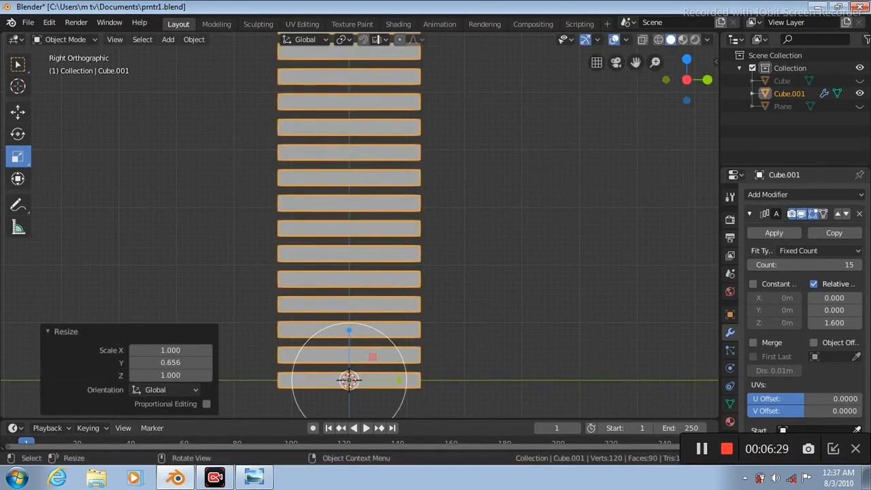
key("s")
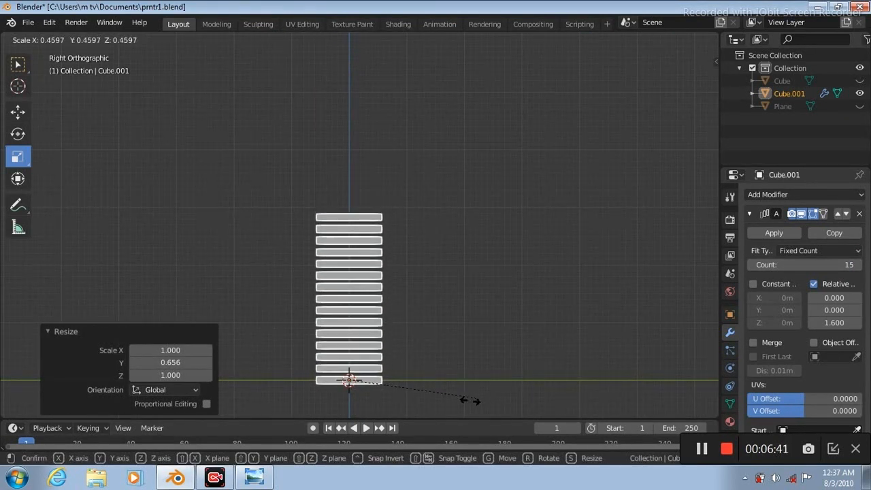
left_click(470, 402)
Step: Unhide the printer body and move the bars 5.66 m along Y to the body's back end
left_click(861, 81)
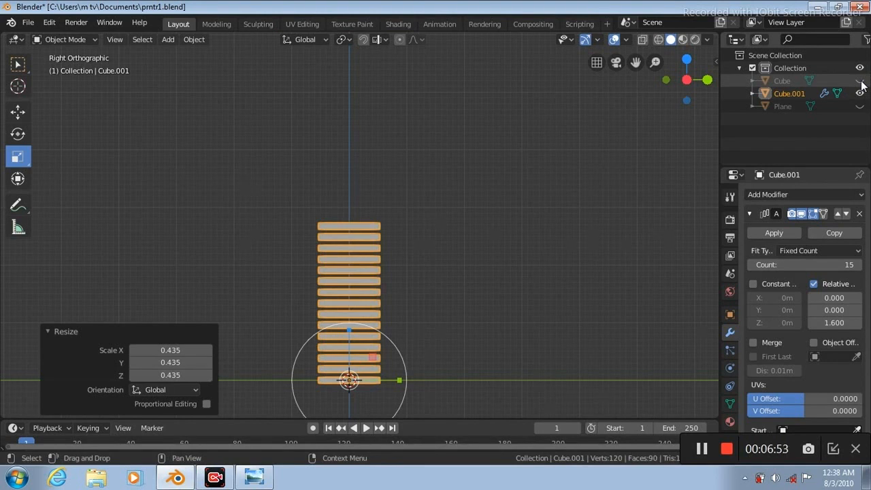
scroll(521, 244, "down", 4)
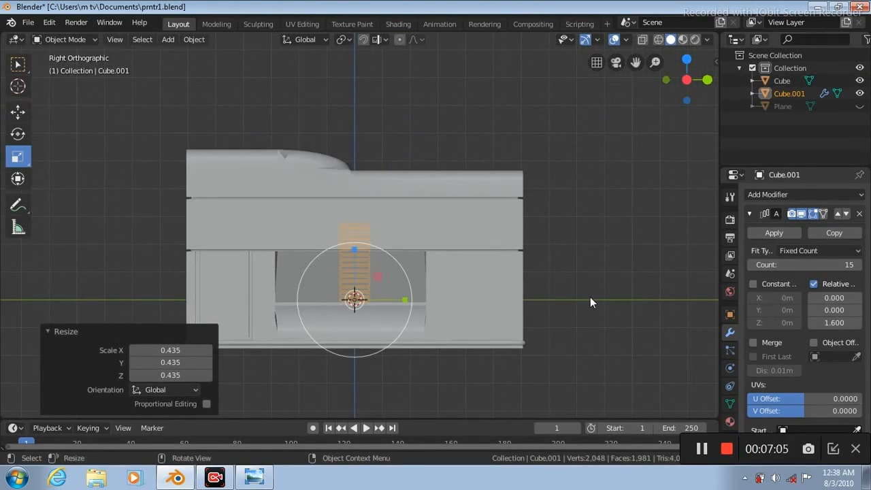
scroll(590, 299, "up", 1)
left_click(18, 113)
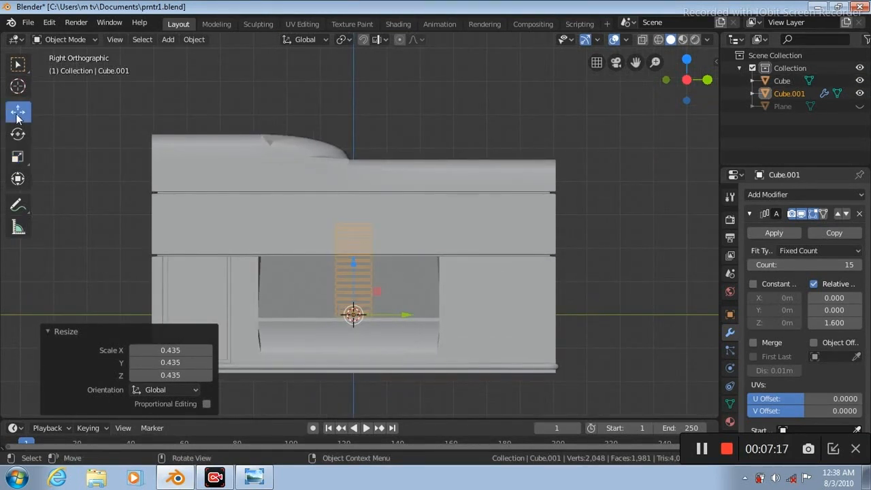
left_click_drag(408, 315, 627, 310)
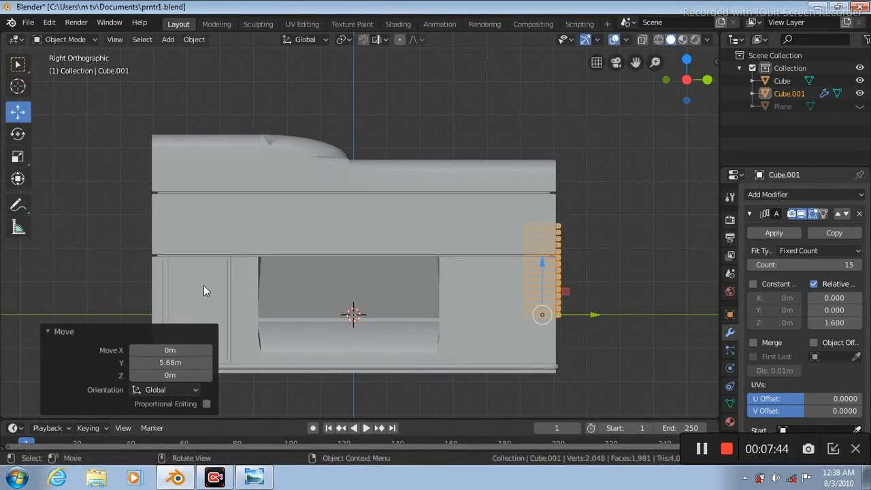
Step: Rotate the bars 90° in the right side view so that each bar stands upright
left_click(19, 134)
left_click_drag(600, 308, 610, 334)
left_click(179, 362)
type("90")
key("Return")
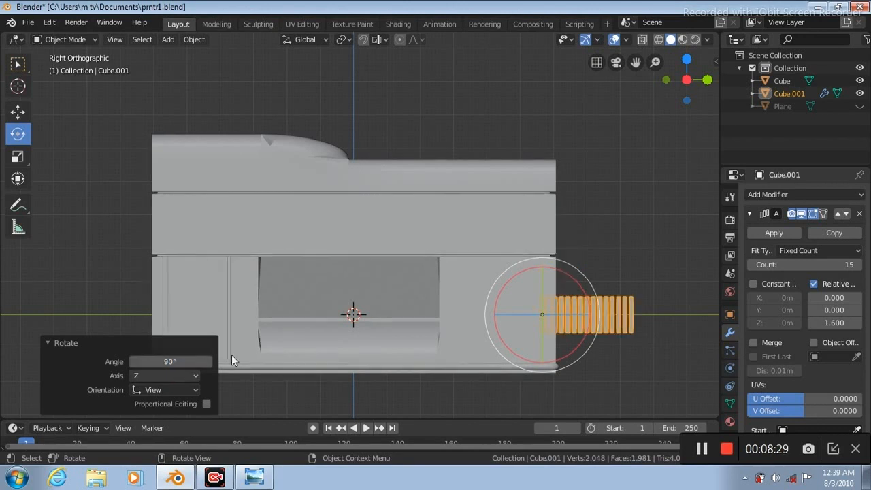
Step: Rotate the bars 90° about the global Z axis so the row runs across the printer's back face
middle_click_drag(425, 318, 426, 319)
key("ctrl+KP_1")
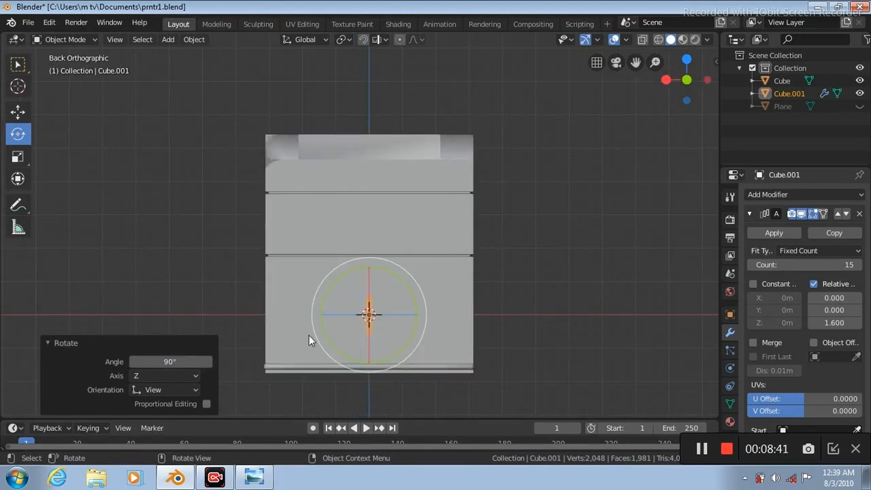
key("r")
left_click(407, 314)
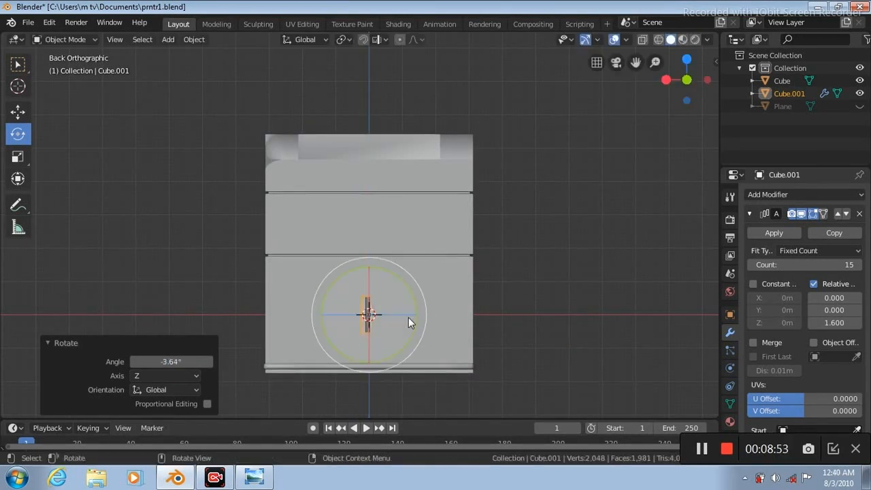
left_click(168, 361)
type("90")
key("Return")
key("KP_3")
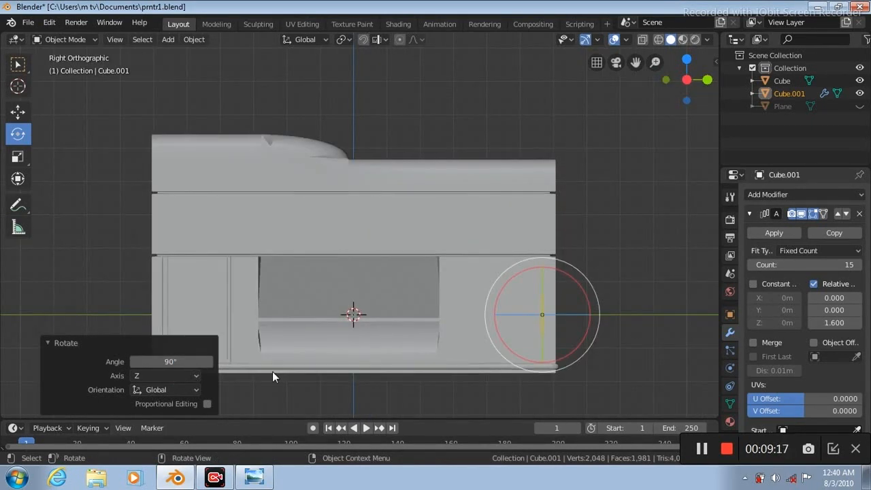
Step: Move the bars 0.402 m along Y, and position them near the lower middle of the back face
left_click(17, 110)
left_click_drag(595, 318, 608, 317)
middle_click_drag(648, 257, 650, 256)
key("ctrl+KP_1")
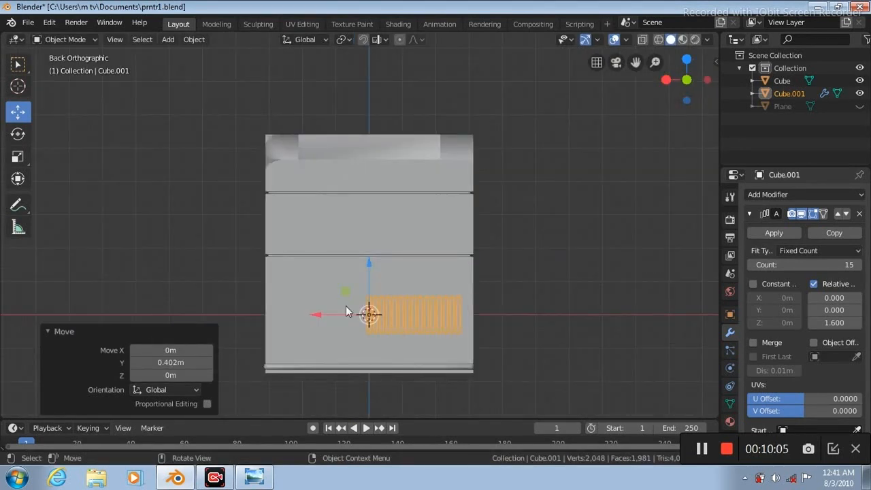
left_click_drag(317, 314, 274, 316)
left_click_drag(325, 264, 325, 292)
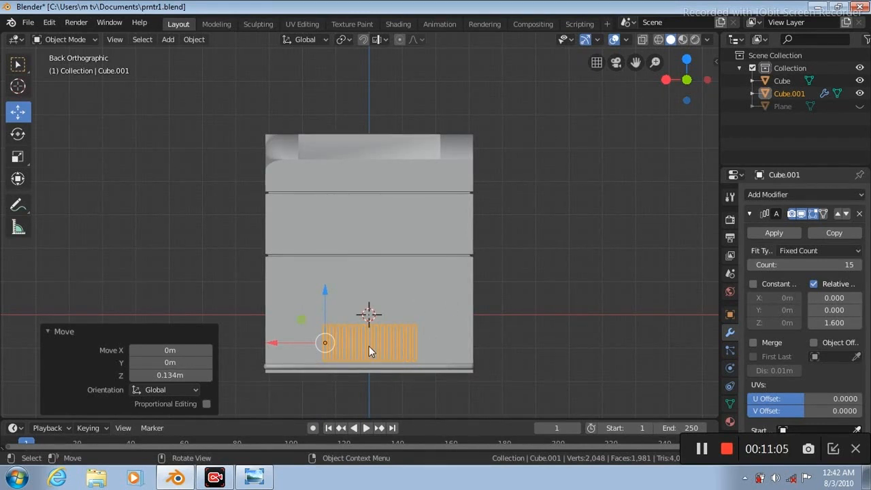
Step: Duplicate the bars onto the back face's middle band, offset -1.55 m in X and 3.29 m in Z
left_click(18, 66)
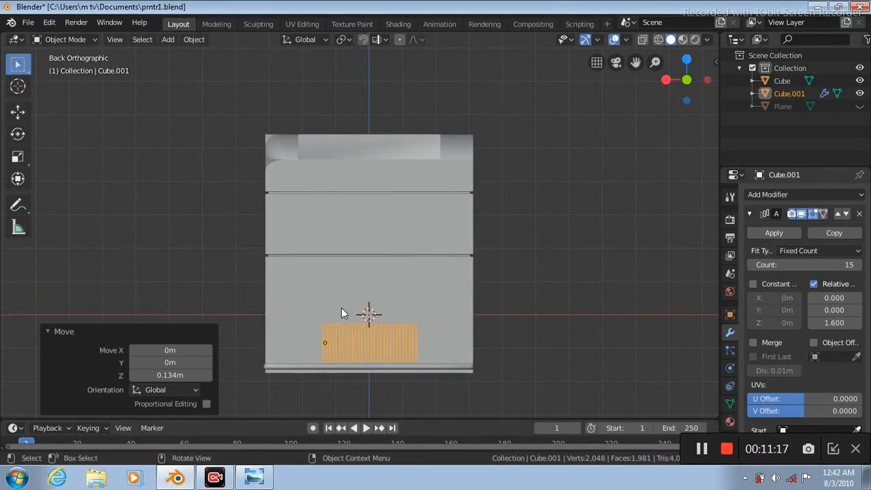
key("shift+d")
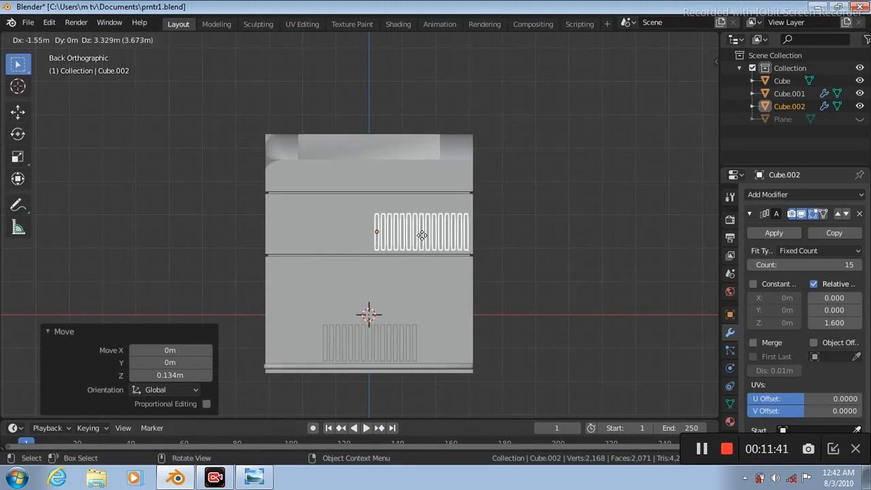
left_click(422, 236)
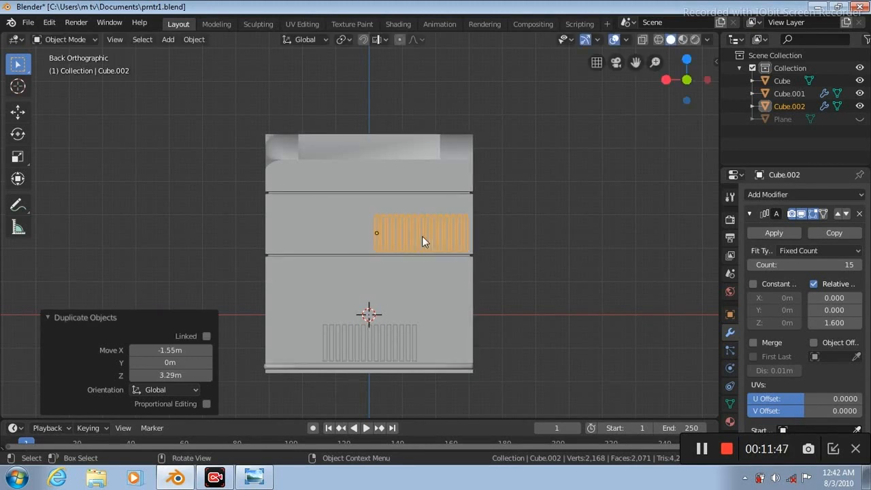
Step: Cut both bar sets out of the printer body with an Auto Boolean Difference
left_click(325, 340, "shift")
left_click(326, 340, "shift")
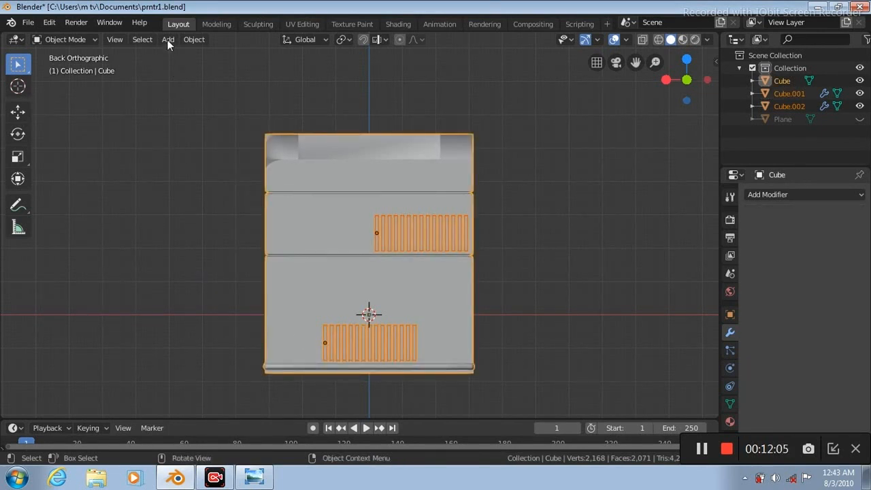
left_click(193, 38)
mouse_move(259, 437)
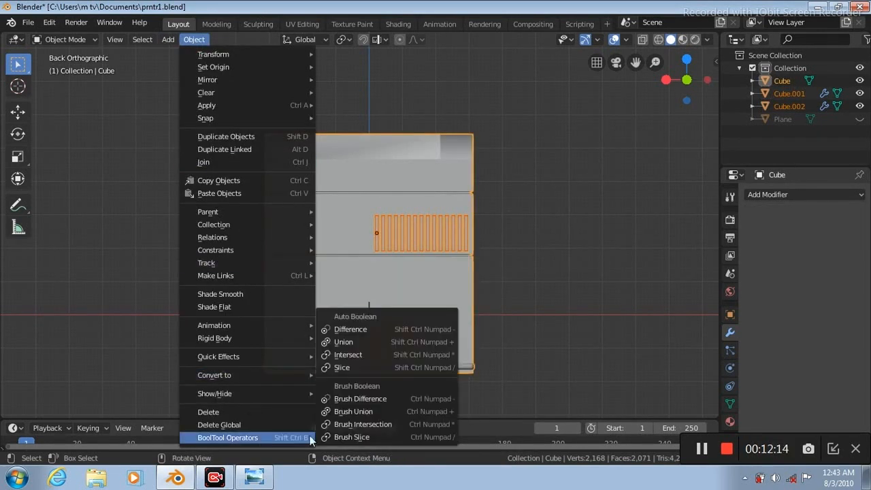
left_click(361, 329)
Step: Examine the vent slots cut into the printer's back face from several angles
key("KP_9")
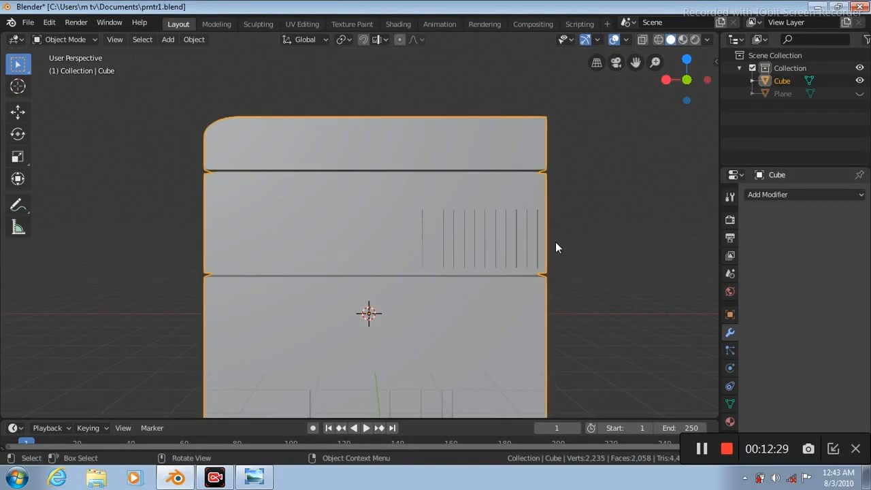
key("KP_6")
key("KP_4")
key("KP_4")
key("KP_4")
key("KP_4")
key("KP_4")
key("KP_4")
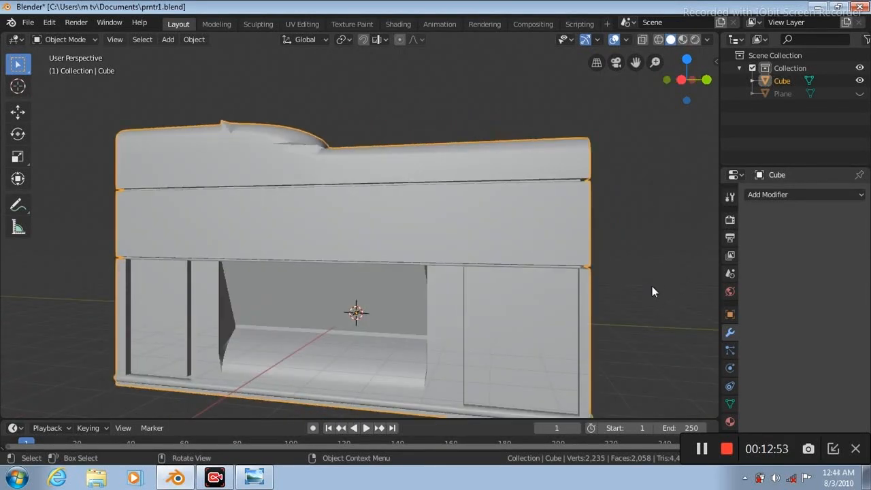
key("KP_6")
key("KP_6")
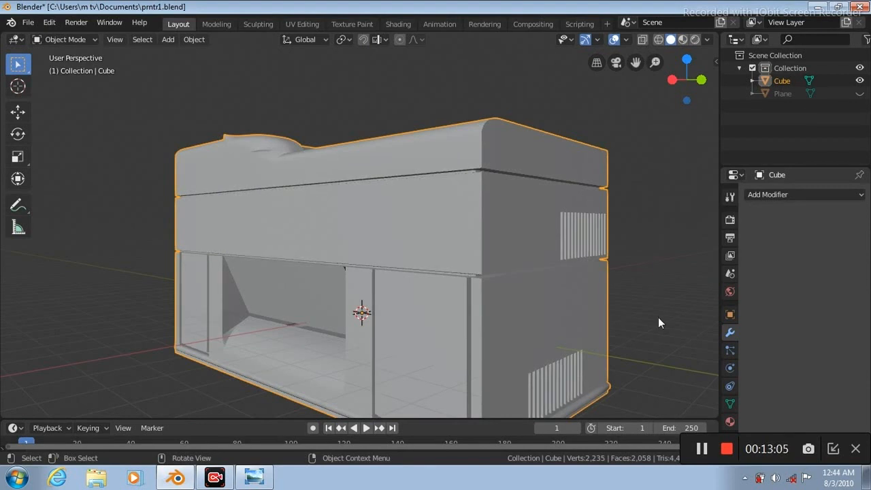
Step: Dissolve the five inner vertical edges on the side's middle band above the large opening
key("KP_1")
key("KP_3")
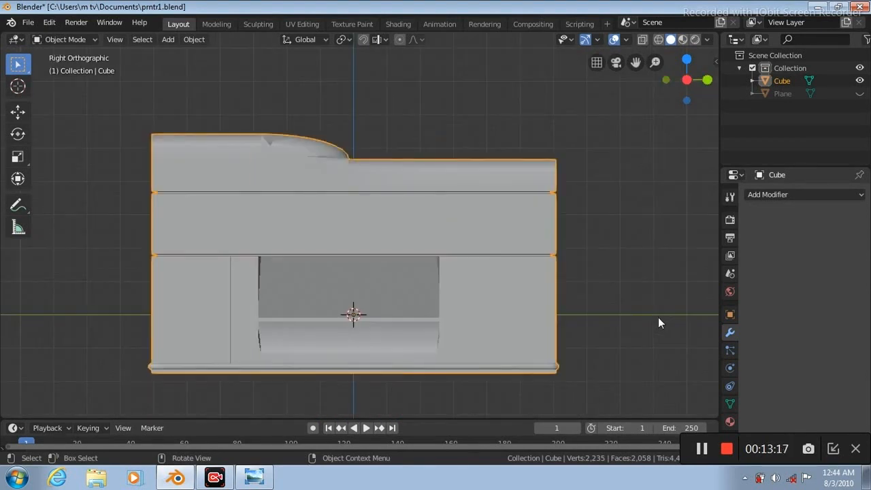
key("Tab")
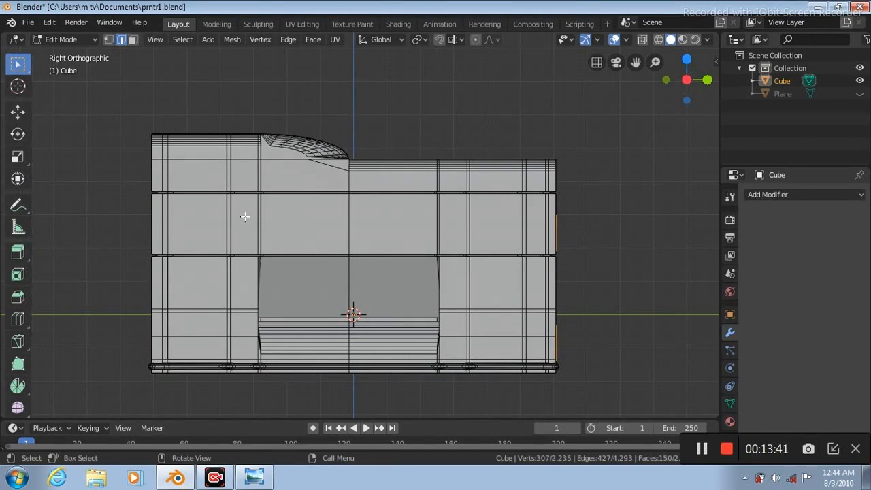
key("b")
left_click_drag(455, 236, 456, 235)
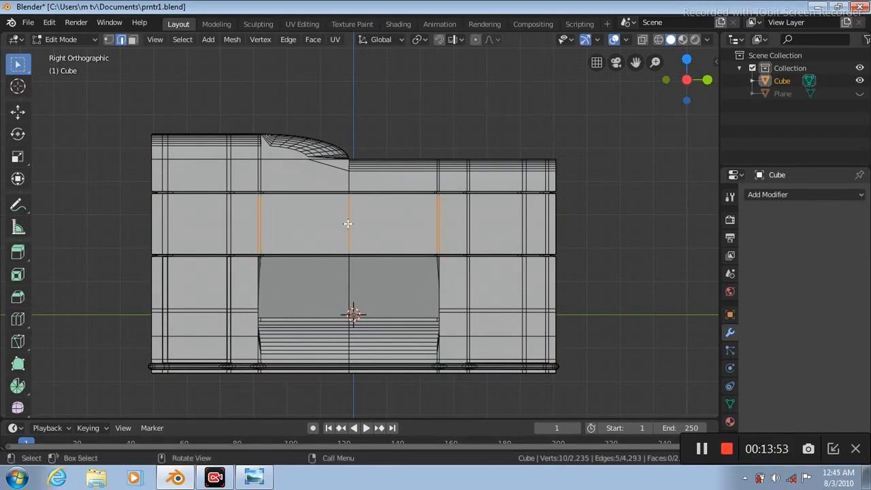
key("ctrl+e")
left_click(307, 441)
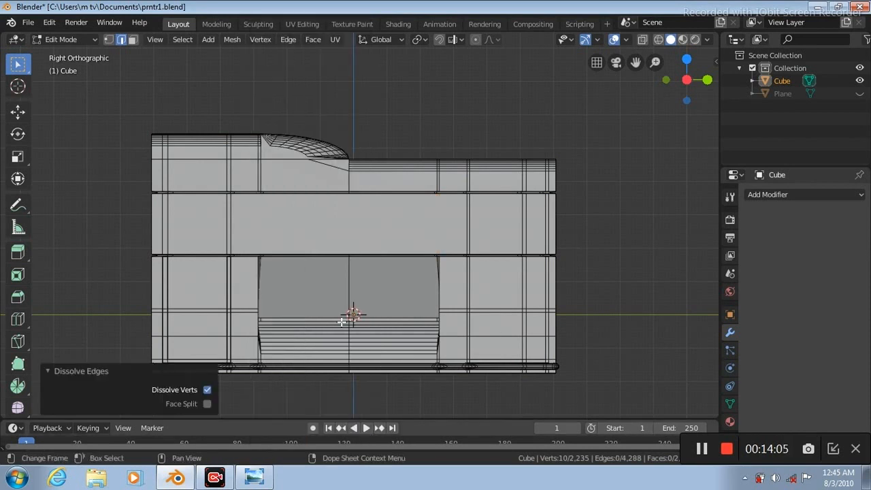
Step: Extrude the merged middle-band face above the opening 0.938 m outward along X
left_click(331, 222)
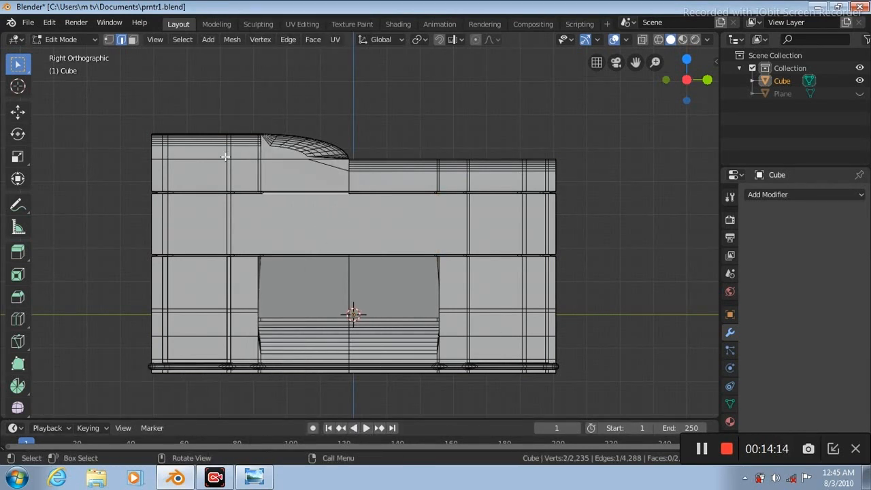
key("3")
left_click(334, 227)
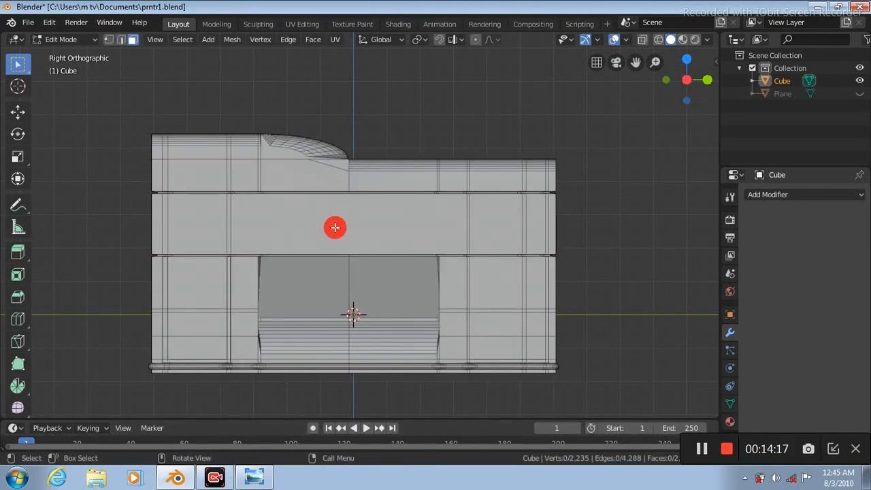
key("KP_1")
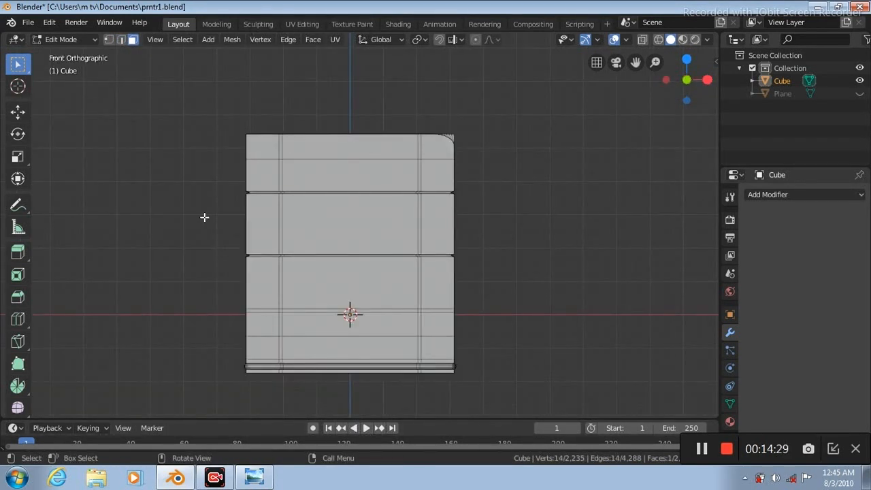
left_click(18, 252)
left_click_drag(478, 236, 502, 236)
Step: Inset the extruded block's outer face with a thickness of about 0.037 m
key("KP_3")
left_click(18, 65)
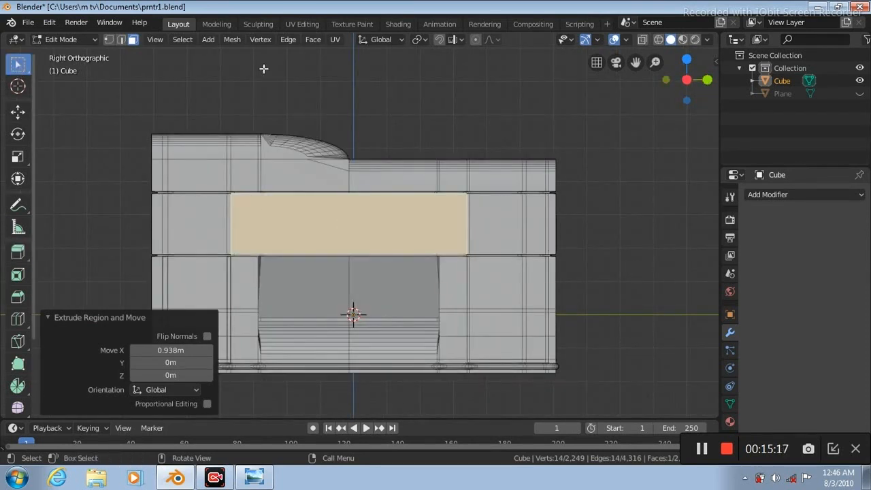
left_click(313, 39)
left_click(333, 97)
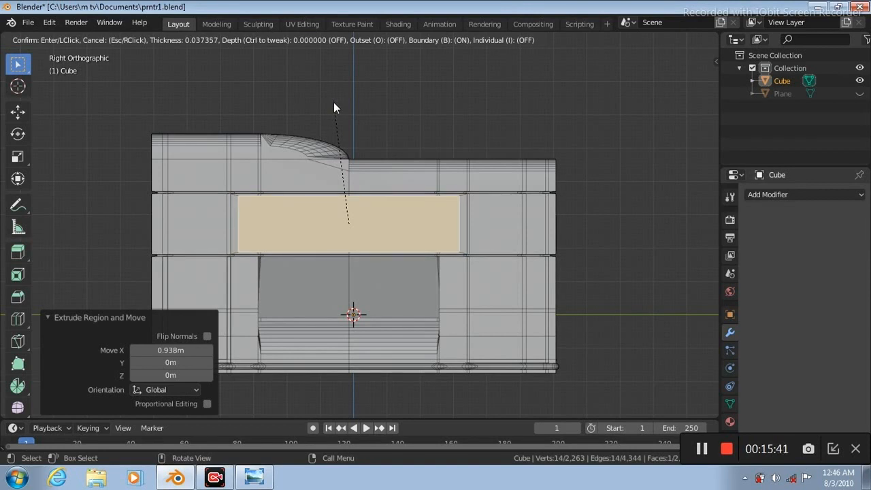
left_click(334, 102)
Step: Scale the inset face by 0.934 along Z and 1.026 along Y to even out its border
left_click(18, 157)
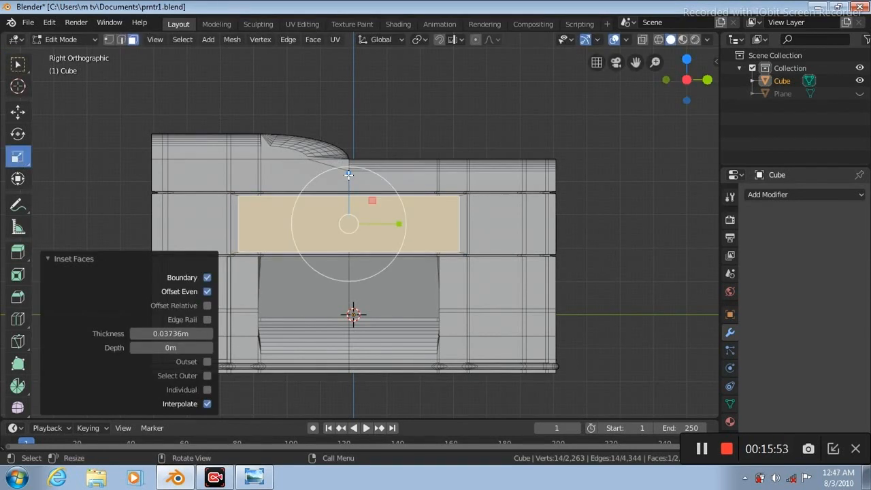
left_click_drag(348, 173, 349, 178)
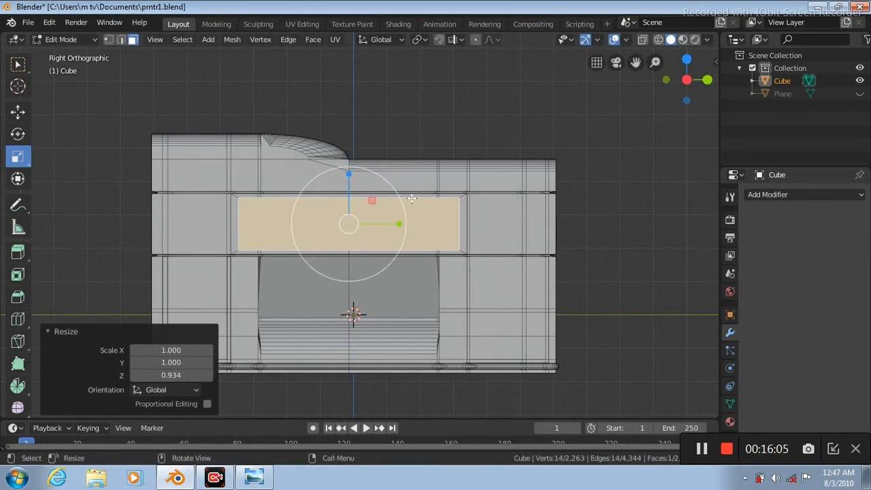
left_click_drag(399, 224, 405, 223)
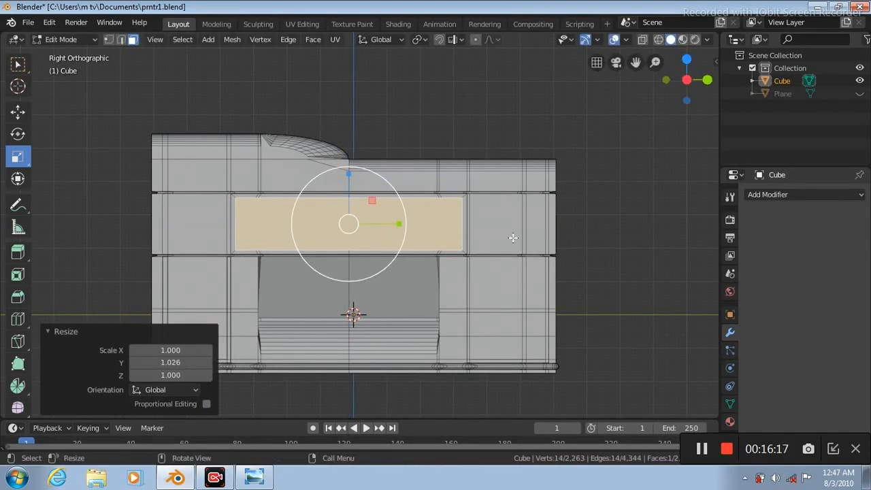
middle_click_drag(613, 230, 609, 207)
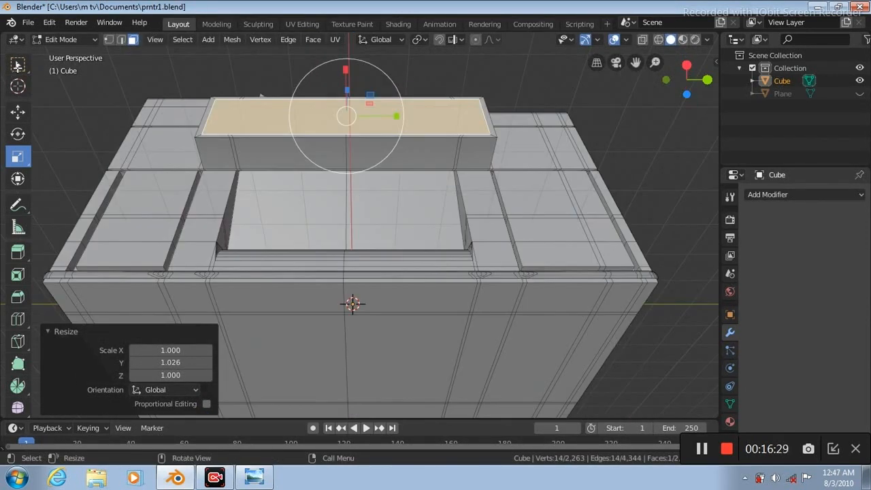
Step: Inset the side block's outer face again with a thickness of about 0.009 m
key("KP_3")
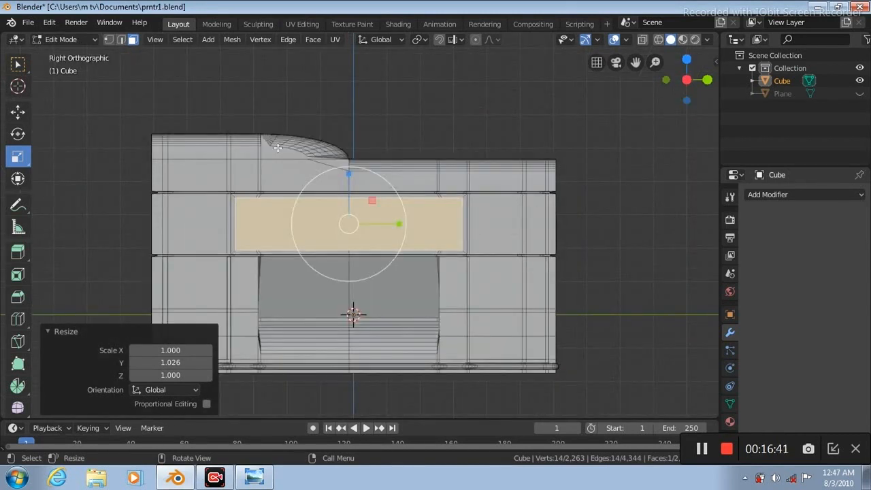
left_click(313, 39)
left_click(335, 99)
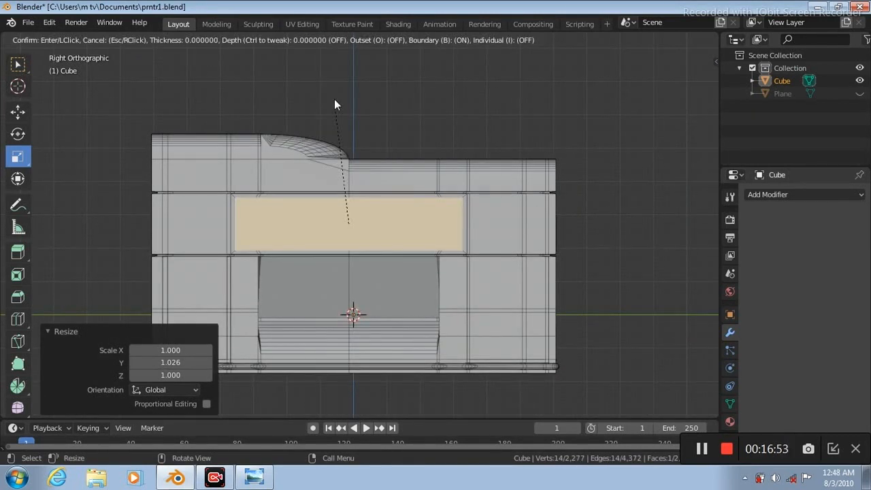
left_click(305, 107)
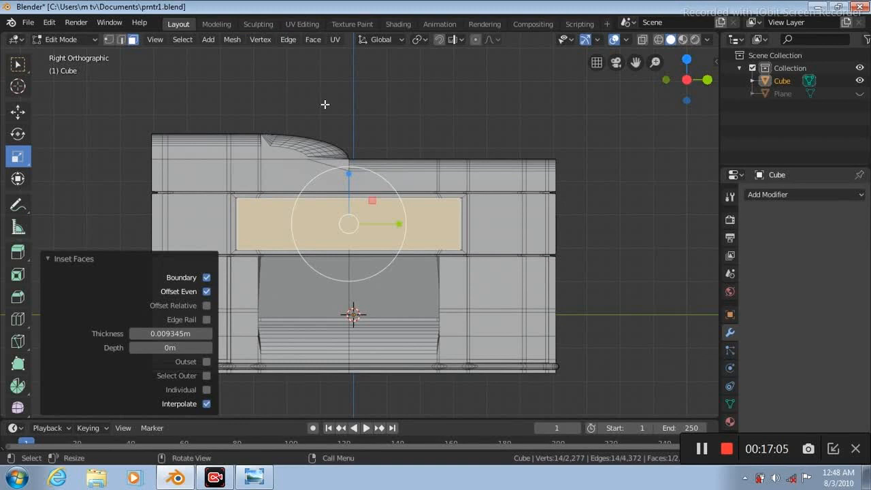
Step: Move the newly inset face of the side block inward by about 0.0735 m along X to form a recess
middle_click_drag(325, 103, 324, 104)
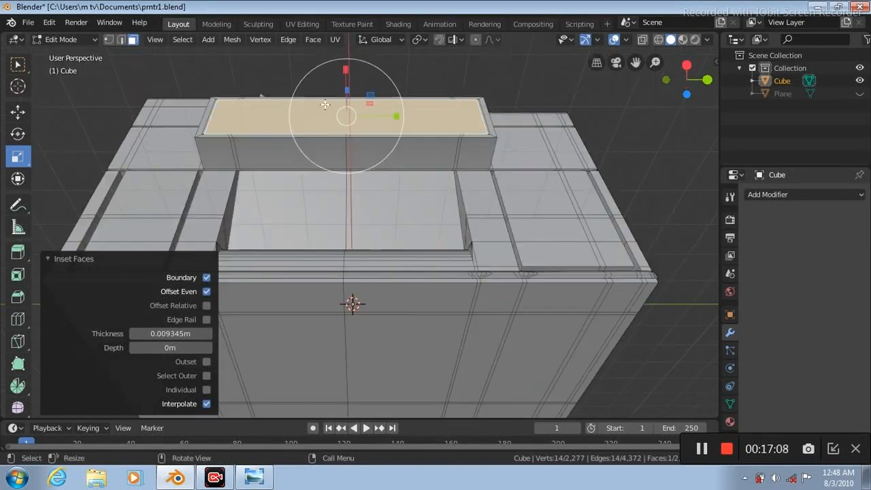
left_click(18, 111)
left_click_drag(345, 66, 346, 69)
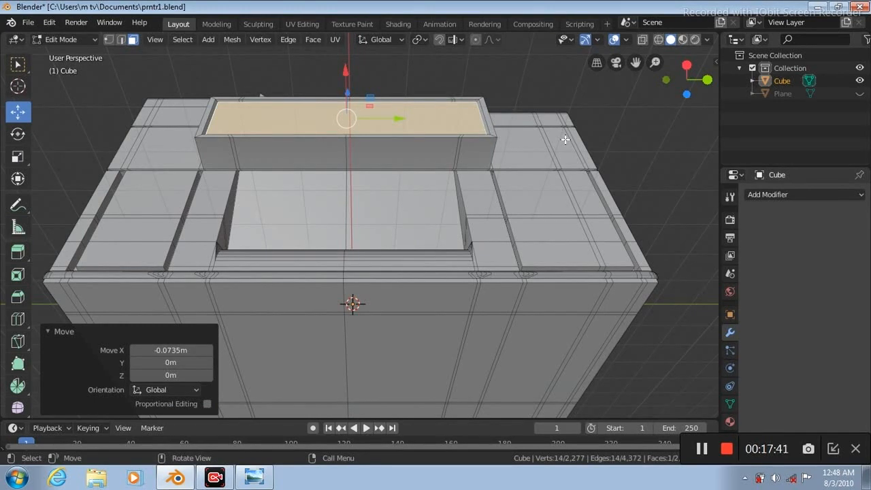
Step: Select all vertices at the side block's outer end through the mesh and rotate them -25° in the front view
key("KP_1")
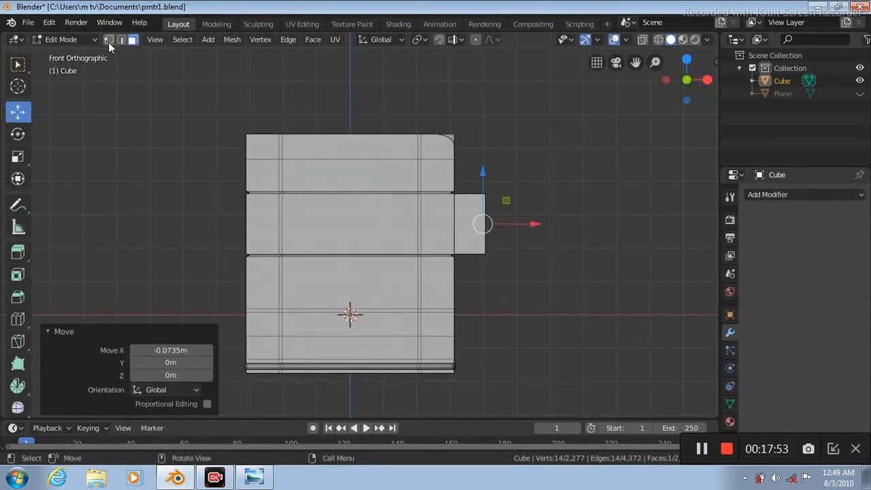
left_click(109, 41)
left_click(644, 41)
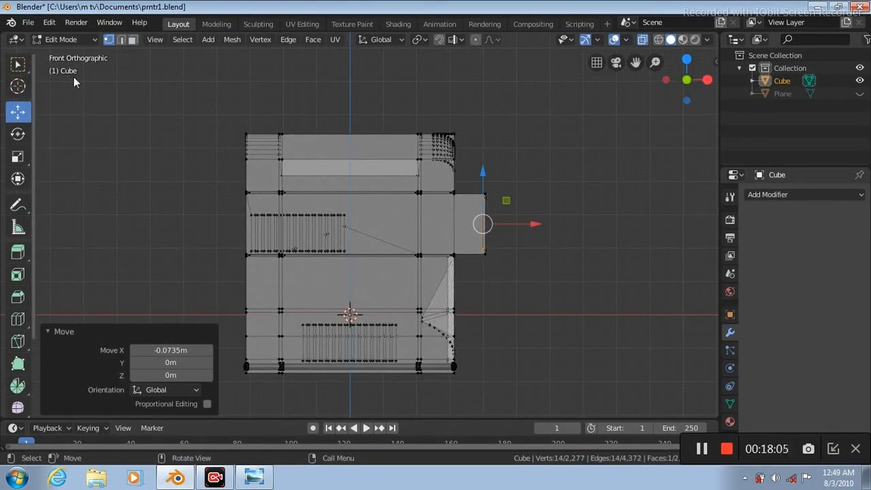
key("w")
left_click_drag(473, 158, 513, 236)
left_click_drag(520, 268, 520, 268)
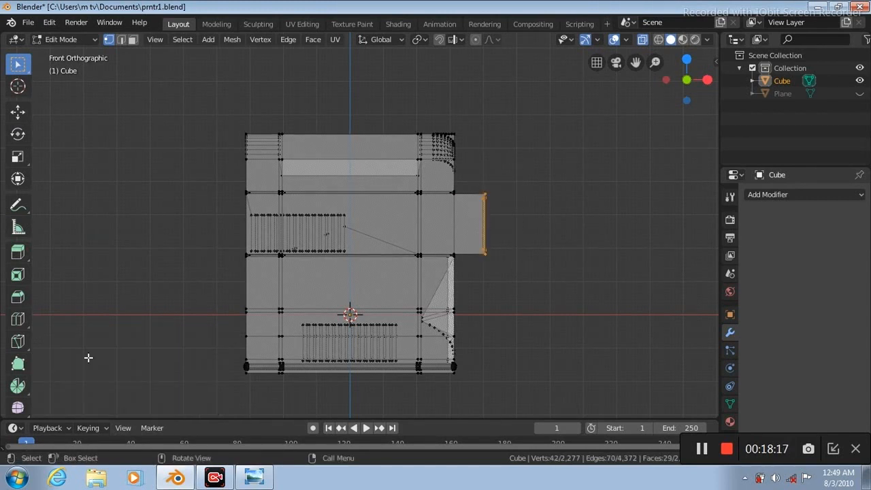
left_click(19, 135)
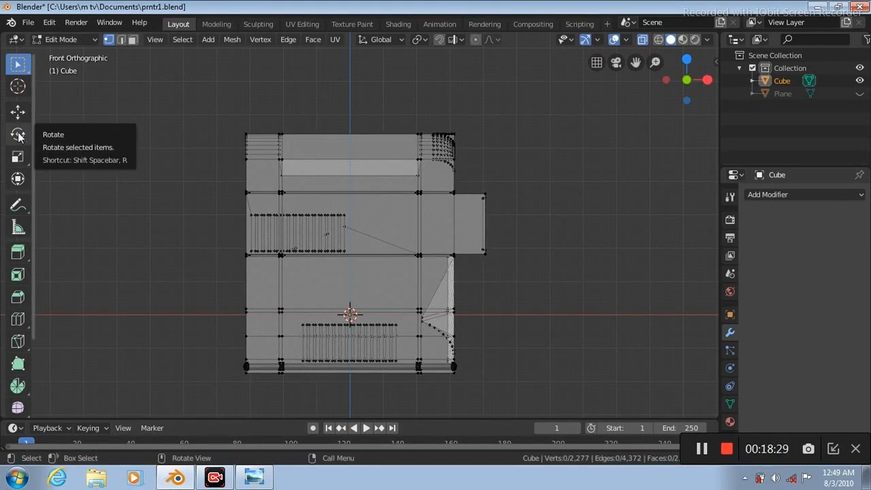
left_click(203, 223)
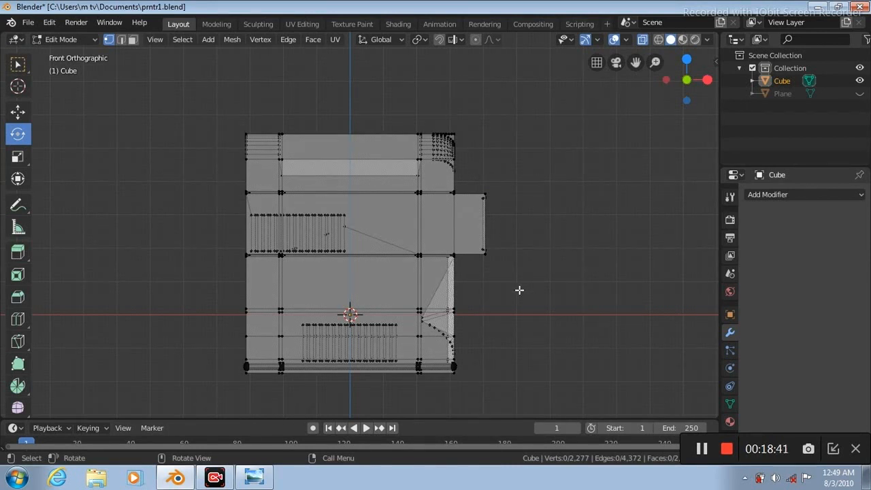
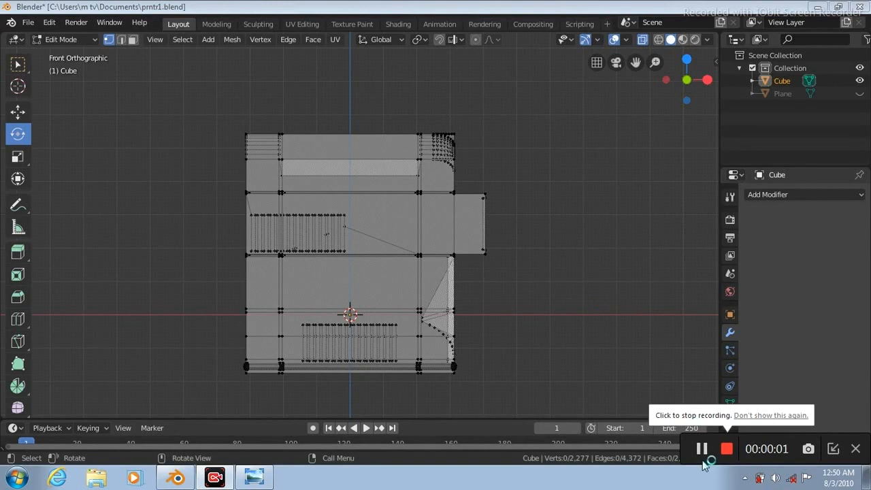
left_click_drag(473, 183, 533, 239)
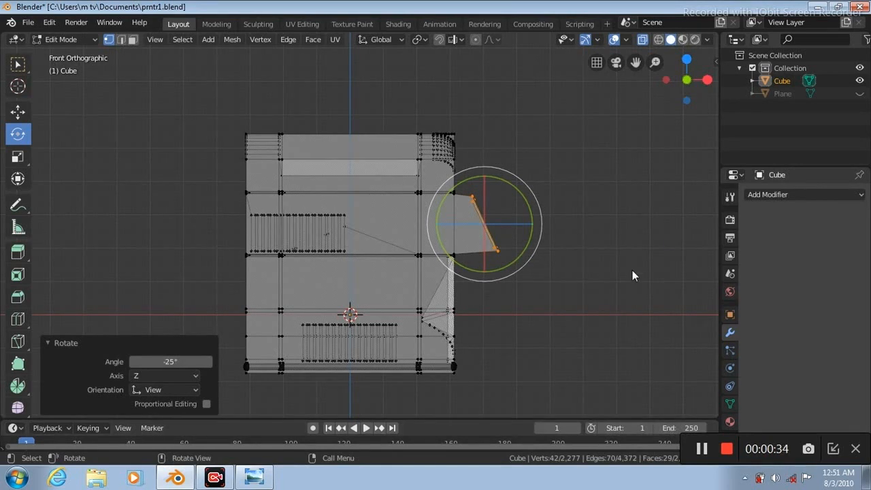
Step: Hide the printer body in object mode and add a new mesh cube at the origin
key("KP_3")
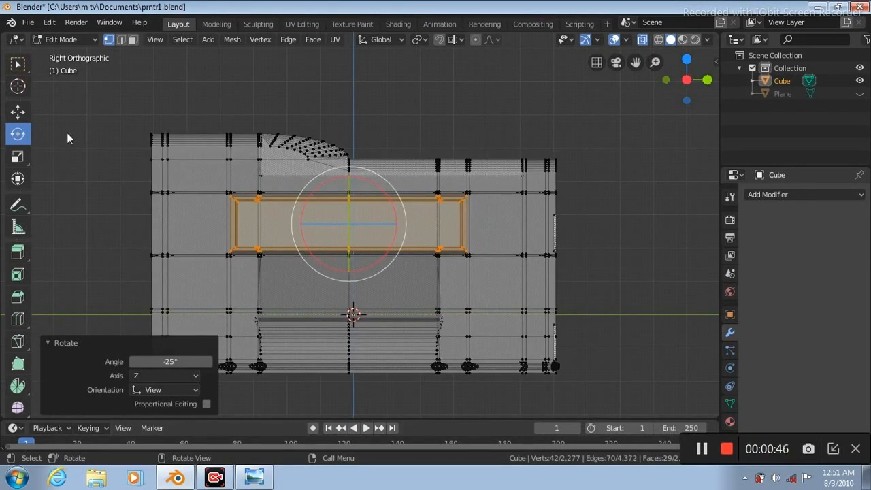
key("Tab")
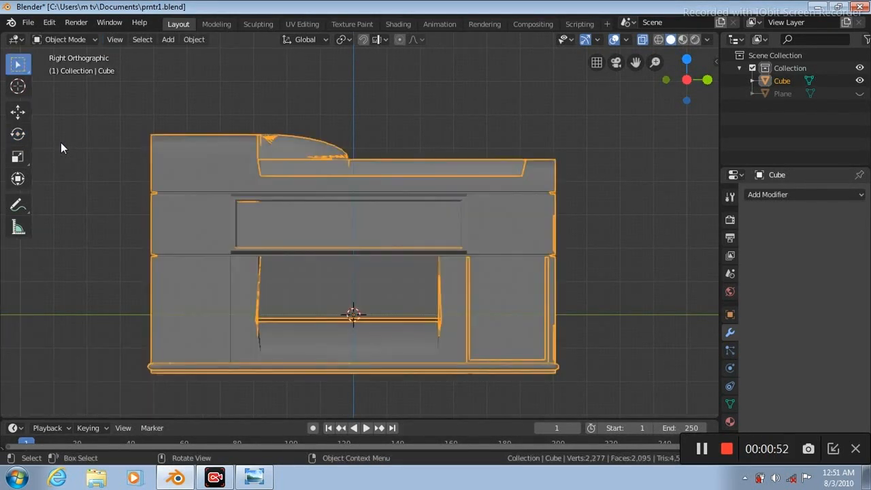
left_click(860, 81)
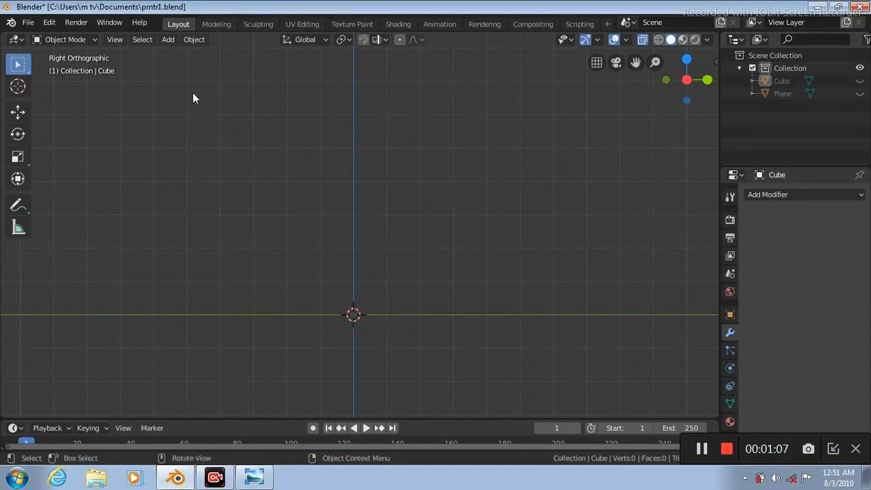
left_click(168, 39)
mouse_move(188, 52)
left_click(288, 64)
left_click(102, 249)
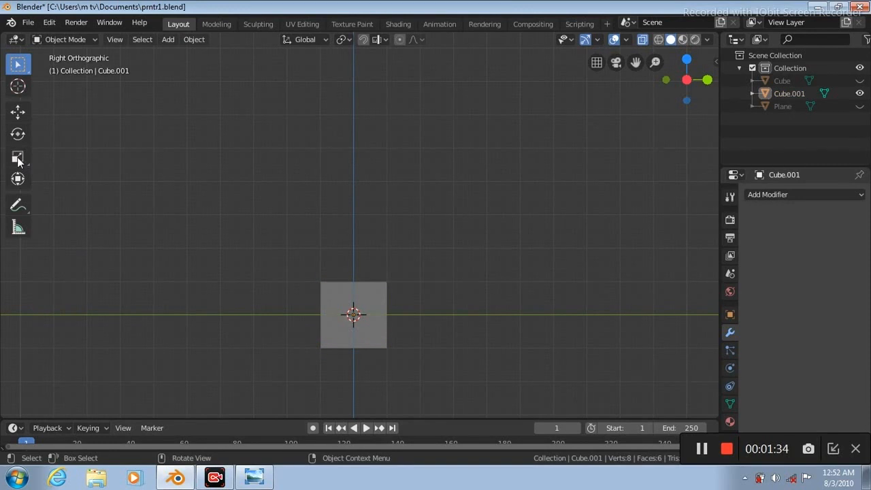
Step: Stretch the new cube along Y to well over twice its original length
key("shift+space")
key("s")
left_click(347, 300)
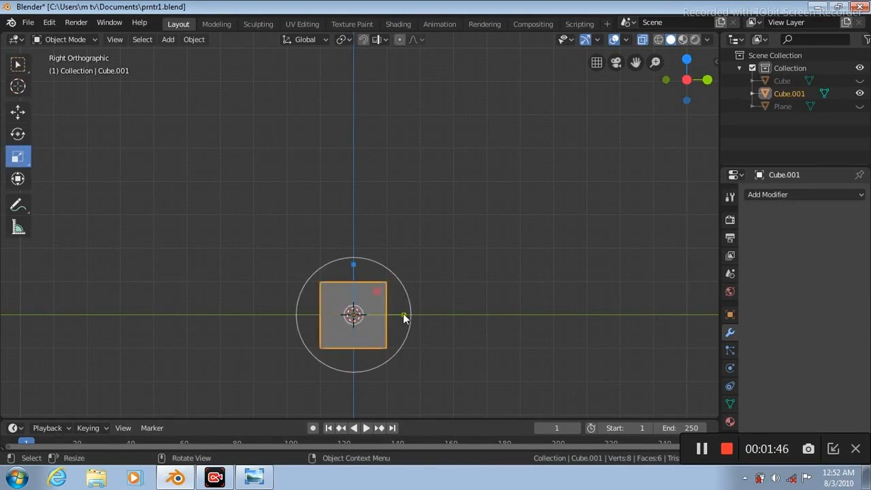
left_click_drag(403, 316, 473, 318)
Step: Bevel the four vertical edges of the stretched cube with a width of about 0.626 m and 8 segments
key("Tab")
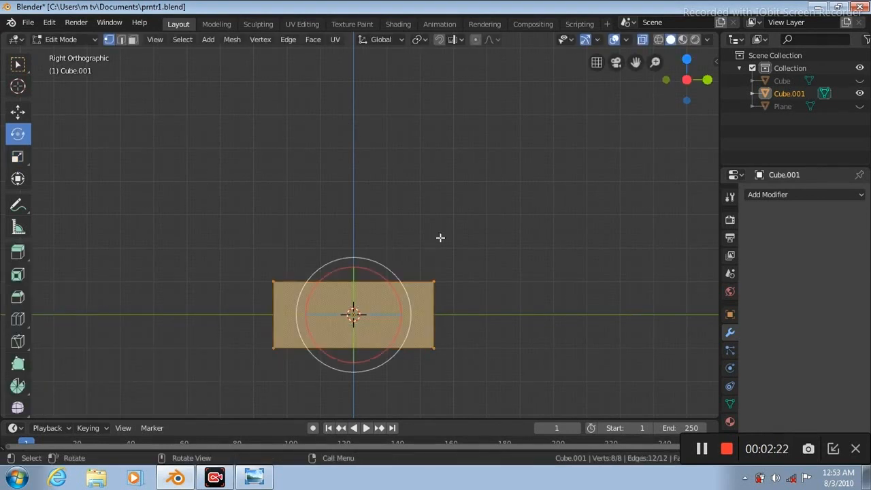
left_click(122, 40)
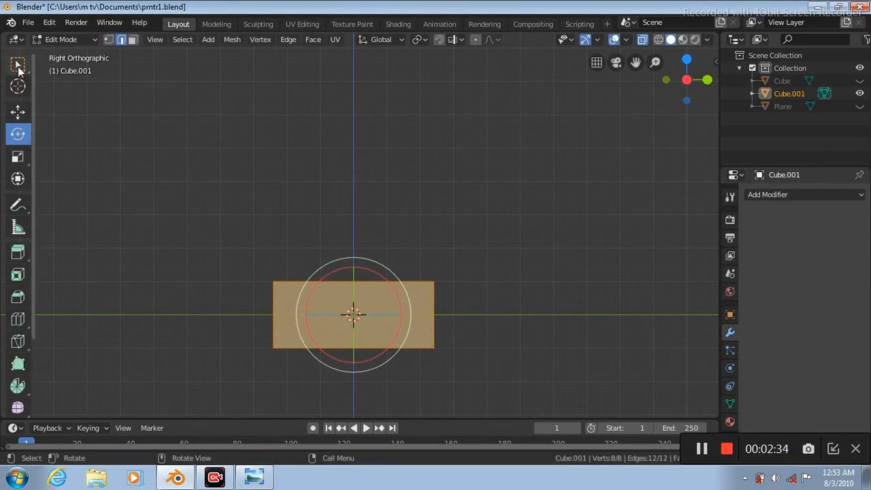
left_click(17, 64)
left_click(434, 310)
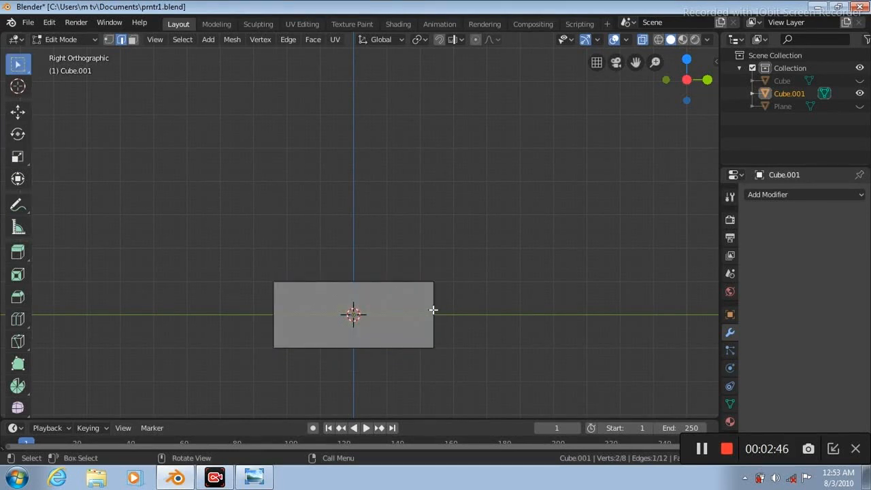
left_click(274, 312, "shift")
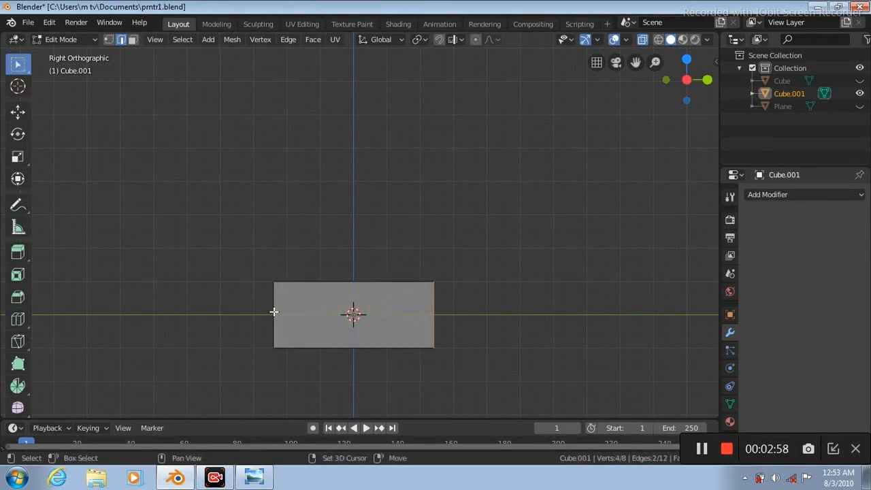
key("KP_4")
key("KP_4")
key("KP_4")
key("KP_4")
key("KP_4")
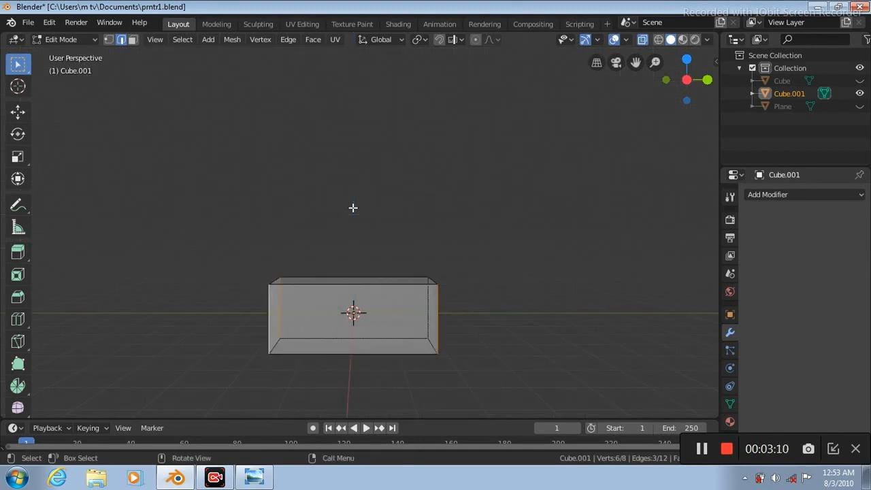
key("KP_4")
key("KP_4")
key("KP_4")
key("KP_4")
key("KP_4")
key("KP_4")
key("KP_4")
key("KP_4")
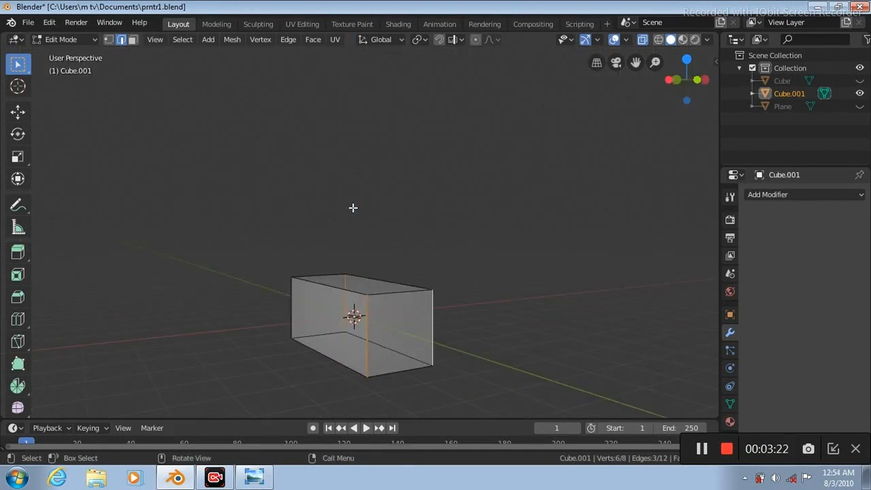
left_click(273, 306, "shift")
key("KP_7")
key("ctrl+b")
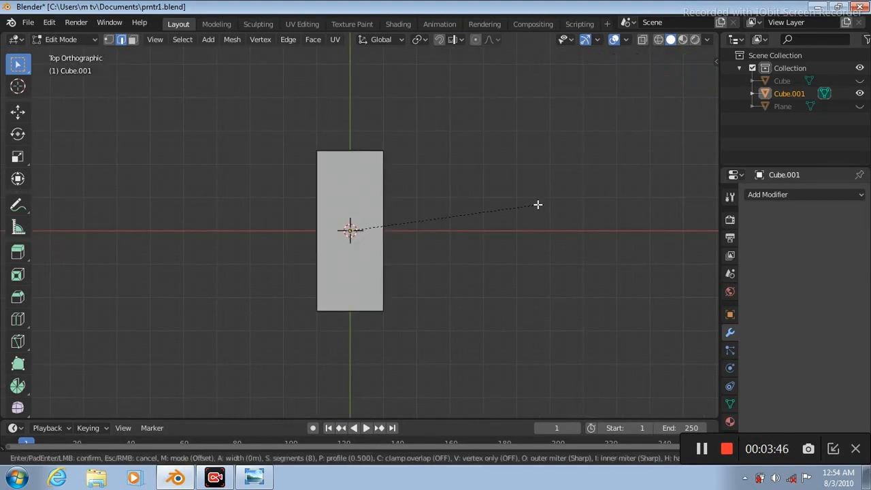
left_click(574, 191)
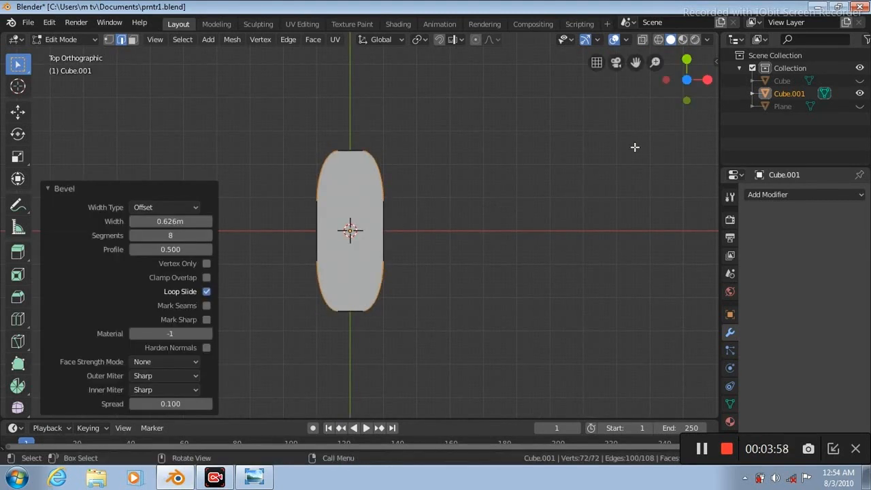
Step: Shade the rounded box smooth and enable Auto Smooth for its normals
key("Tab")
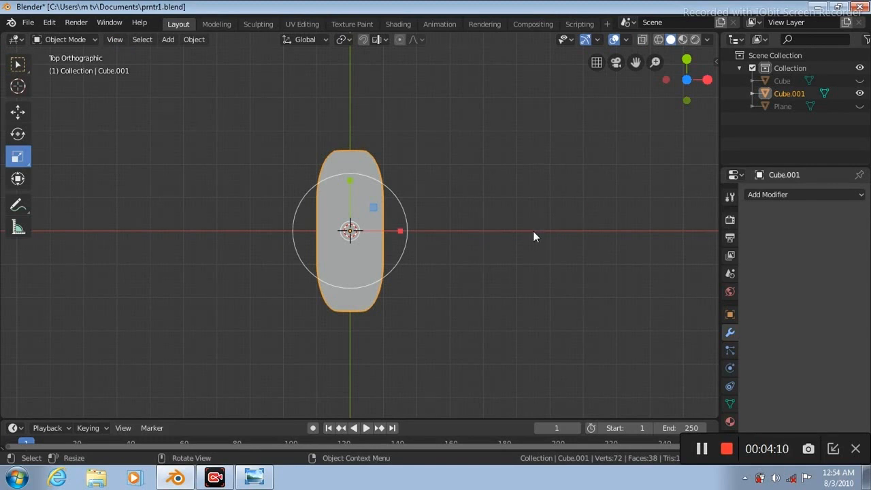
key("KP_3")
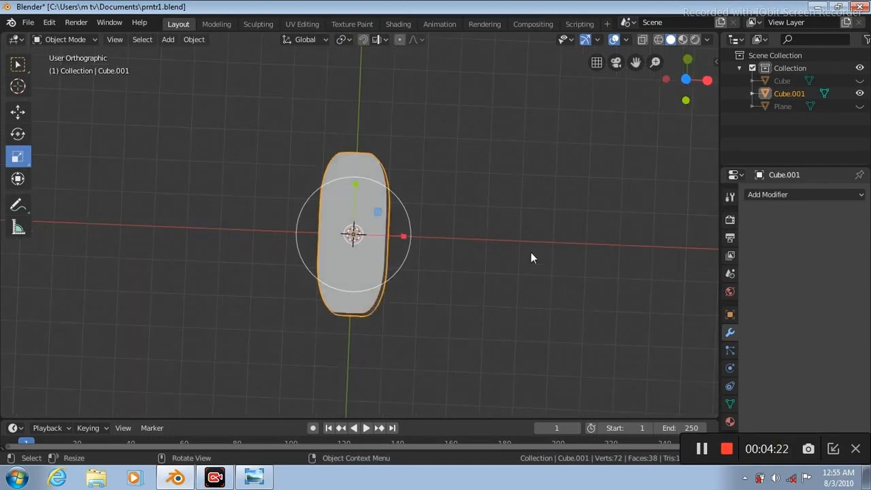
right_click(383, 312)
left_click(353, 244)
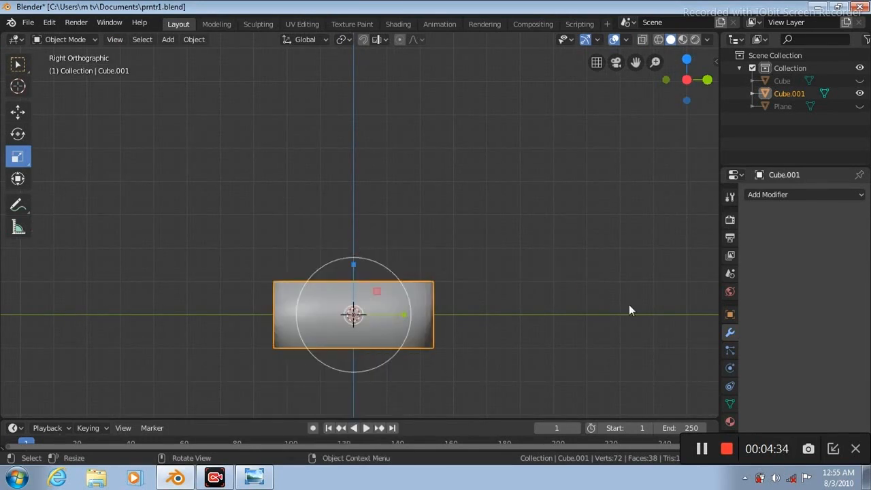
left_click(730, 407)
left_click(767, 428)
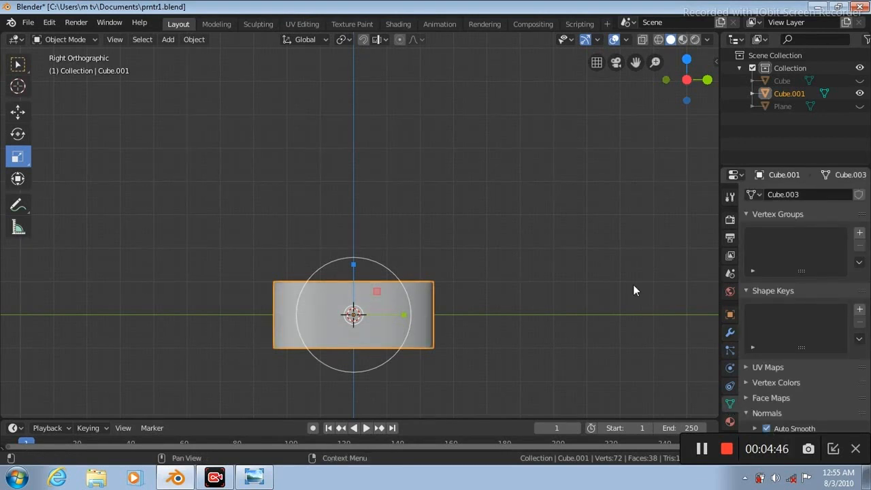
Step: Add an Array modifier to the rounded box with a relative X offset of 1.3 and a count of 4
key("KP_7")
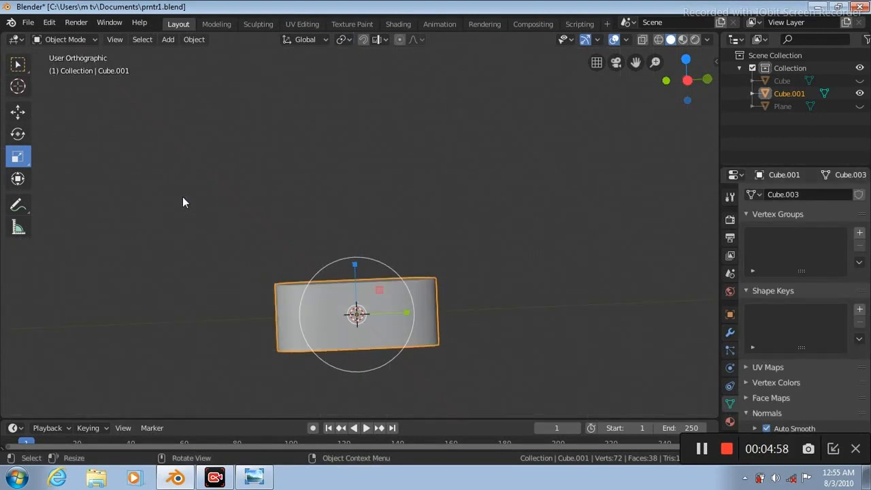
left_click(731, 331)
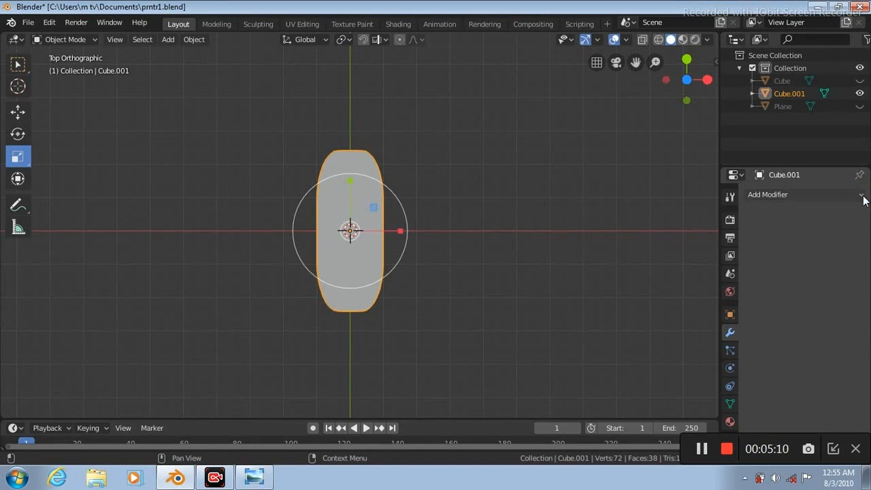
left_click(861, 195)
left_click(598, 222)
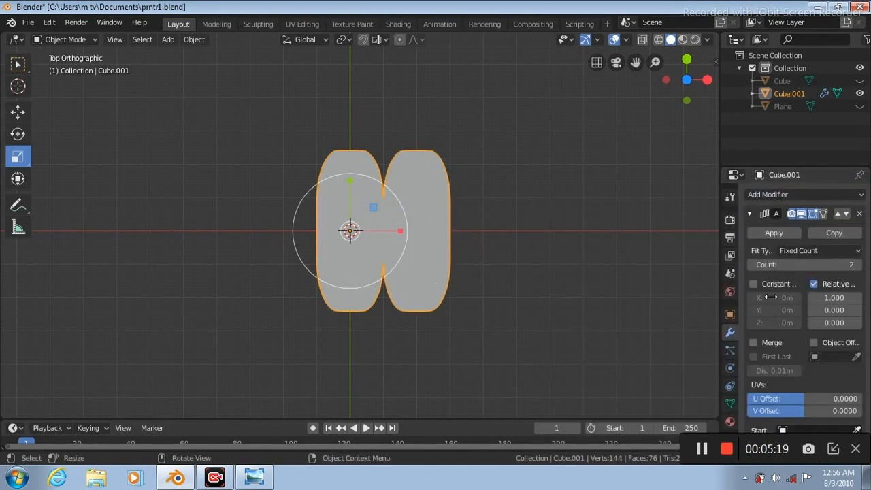
left_click(859, 298)
left_click(859, 298)
left_click(859, 298)
left_click(859, 298)
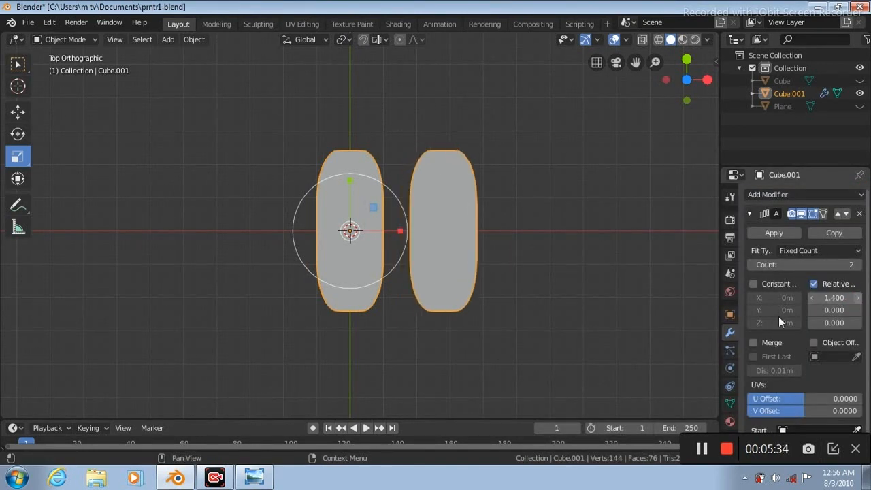
left_click(810, 297)
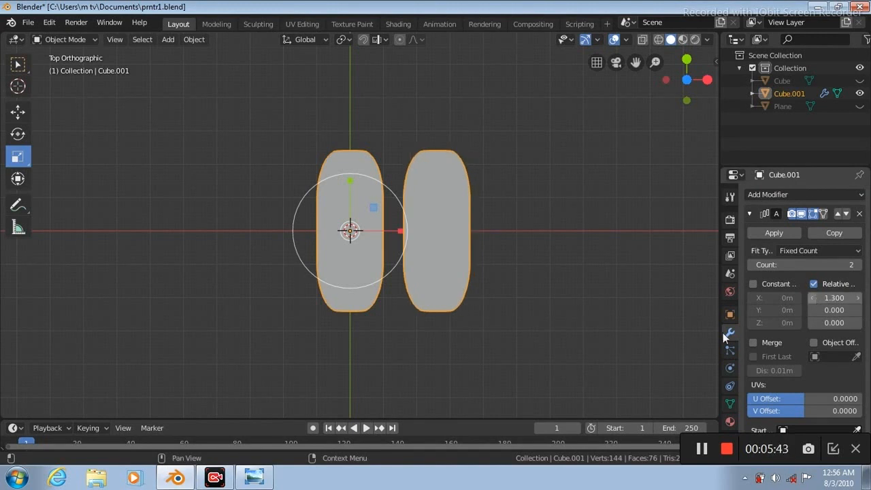
left_click(859, 266)
left_click(859, 265)
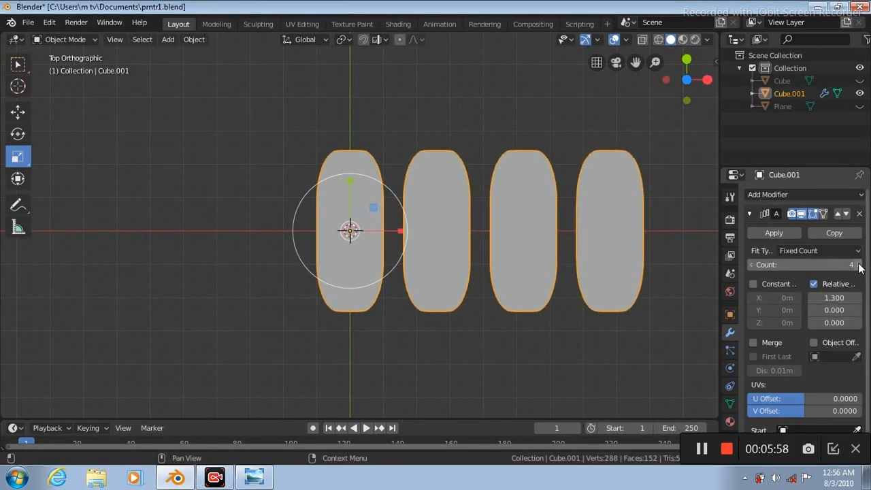
Step: Raise the array count of the rounded box to 5 and scale the row down to about 0.405
left_click(859, 266)
scroll(573, 129, "down", 1)
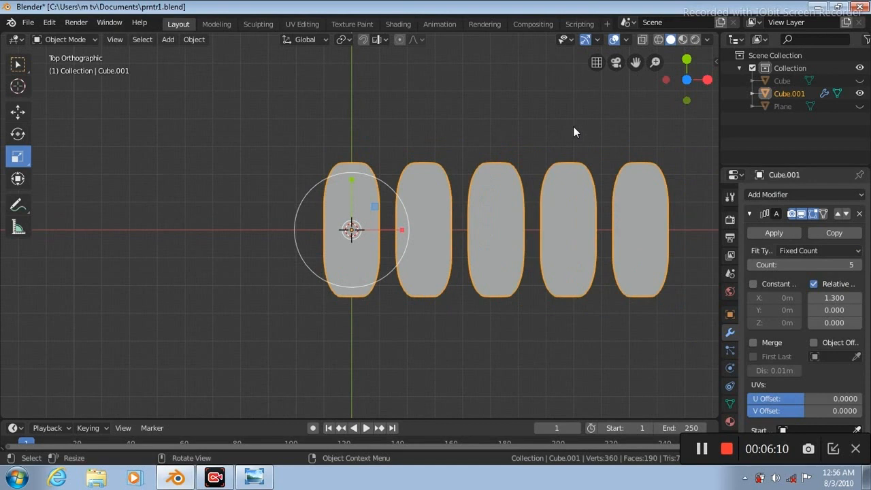
scroll(573, 133, "down", 2)
key("s")
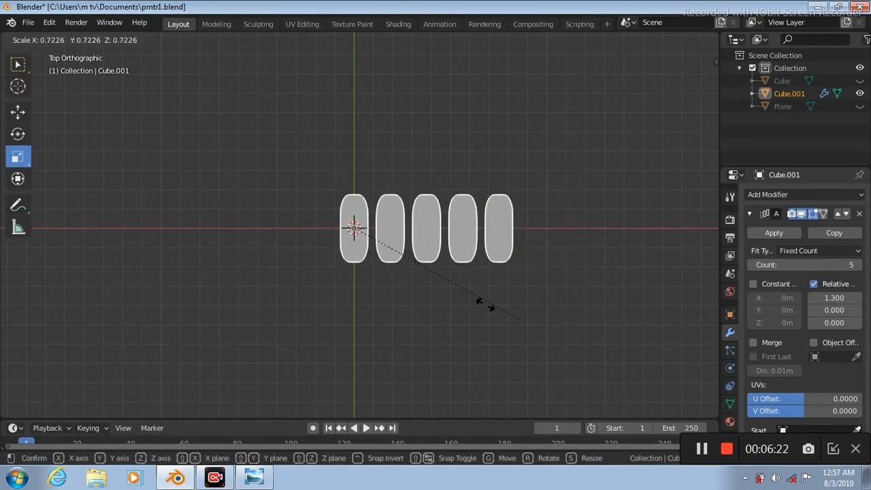
left_click(453, 276)
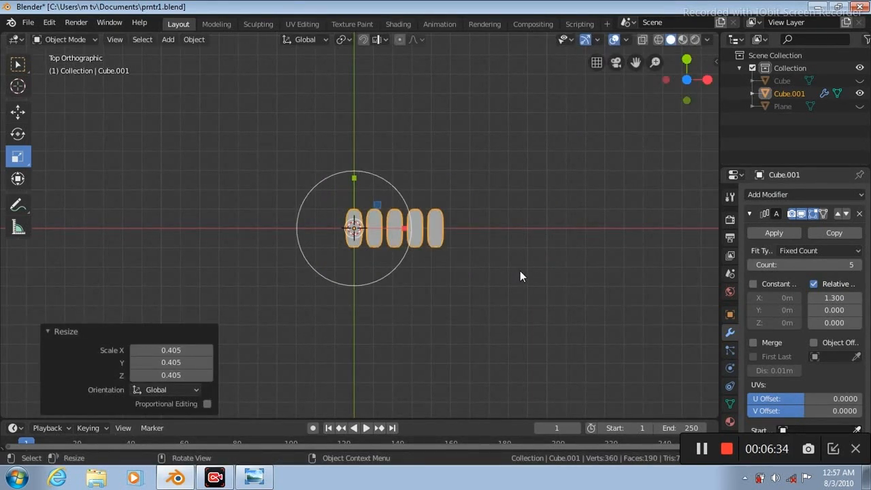
Step: Duplicate the Array modifier and set the copy's relative offset to 0 in X and 1.2 in Y, forming a button grid
left_click(830, 234)
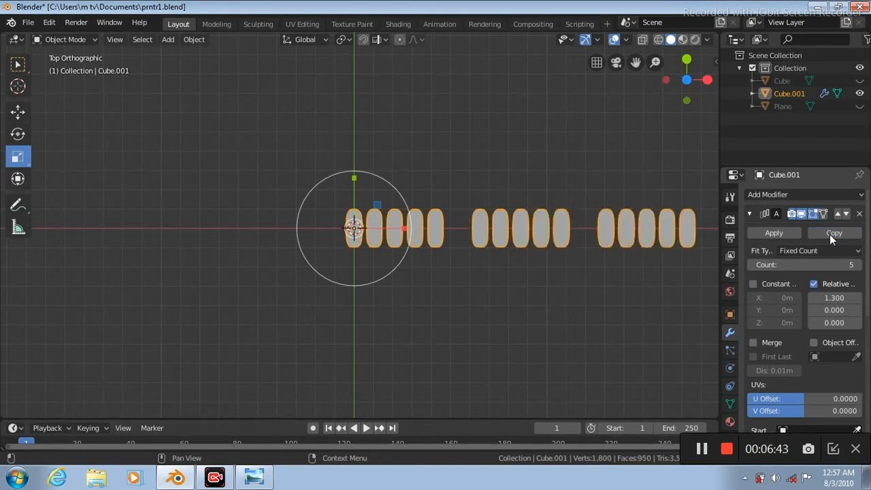
left_click(832, 299)
type("0")
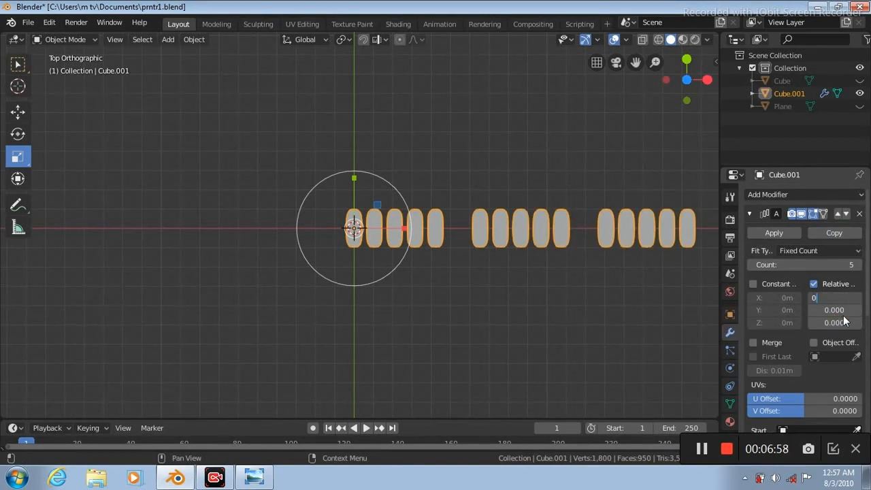
key("Return")
left_click(834, 309)
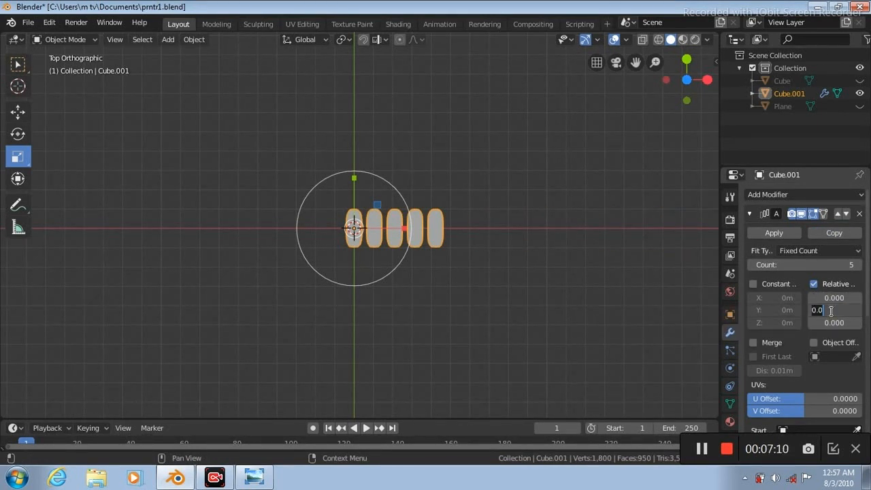
key("Return")
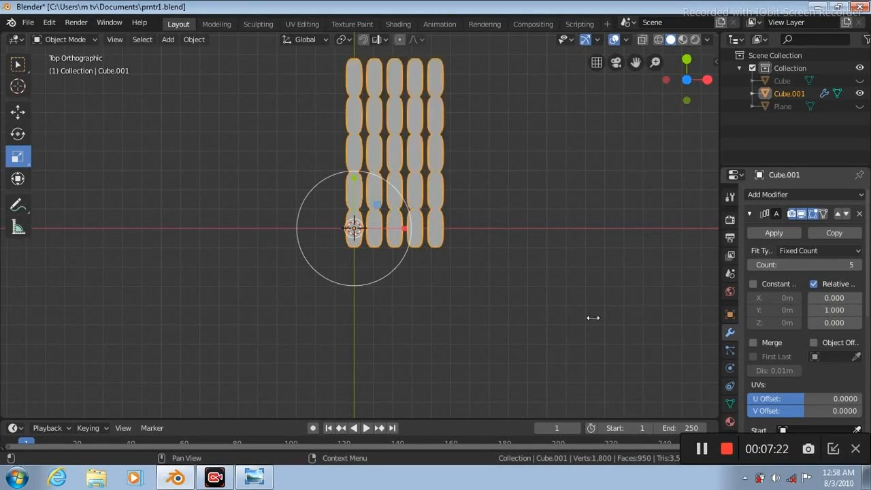
left_click(858, 311)
left_click(858, 311)
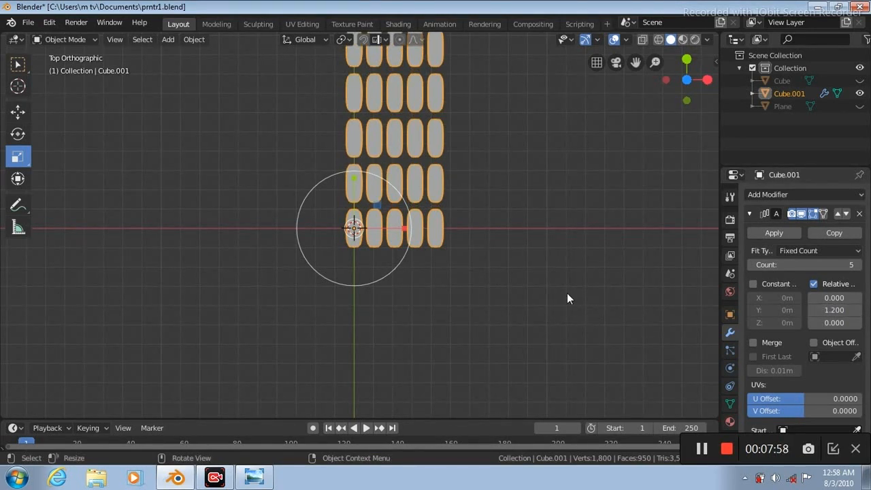
Step: Scale the button grid down to about 0.747 and unhide the printer body
key("s")
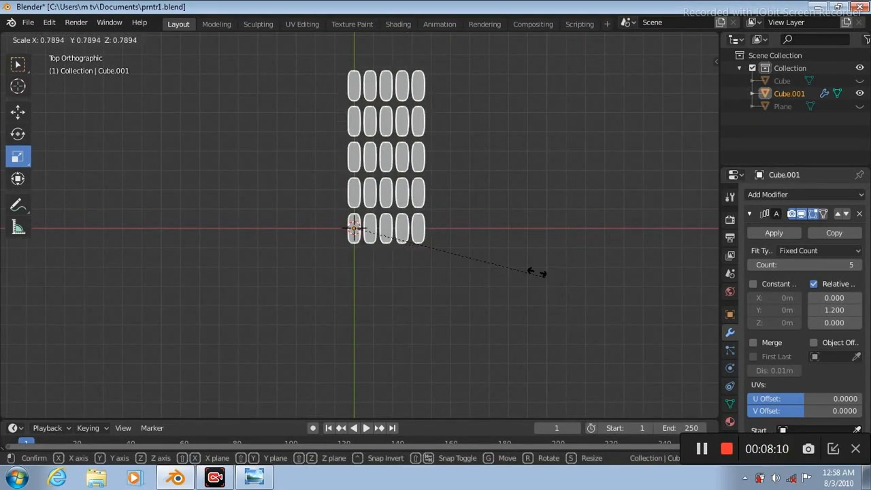
left_click(537, 273)
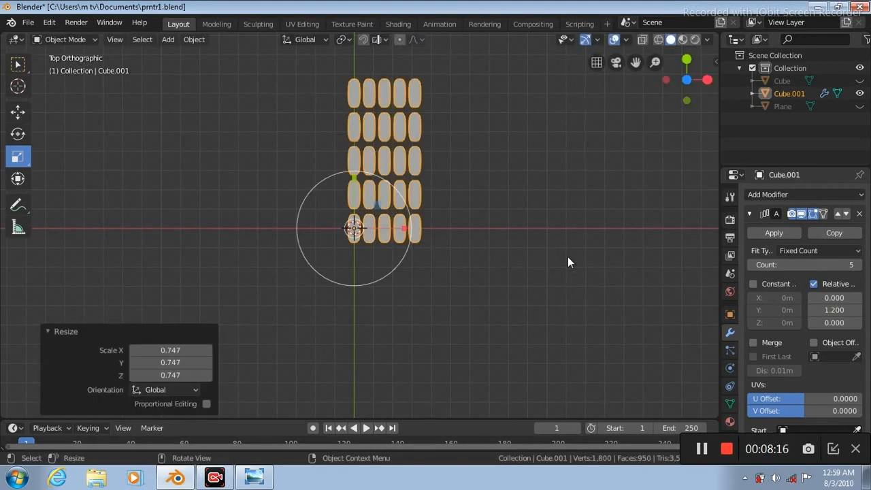
left_click(860, 81)
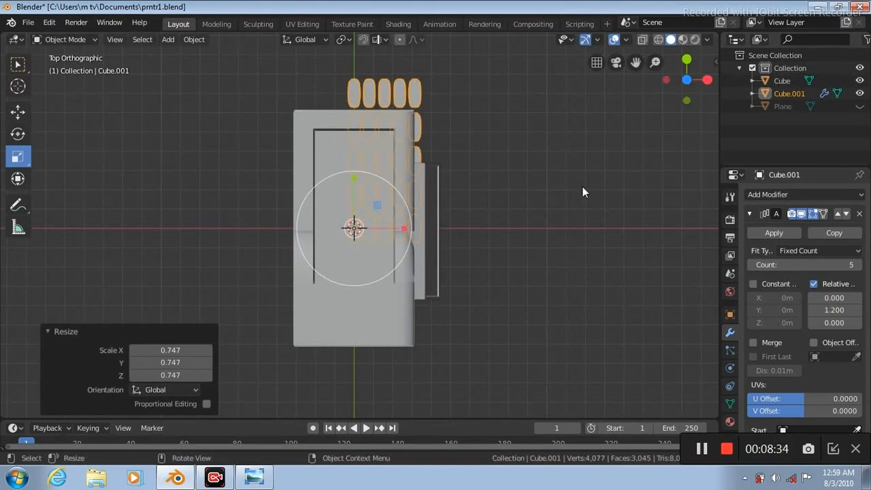
Step: Rotate the button grid -90° about the global Y axis so it stands upright
key("KP_3")
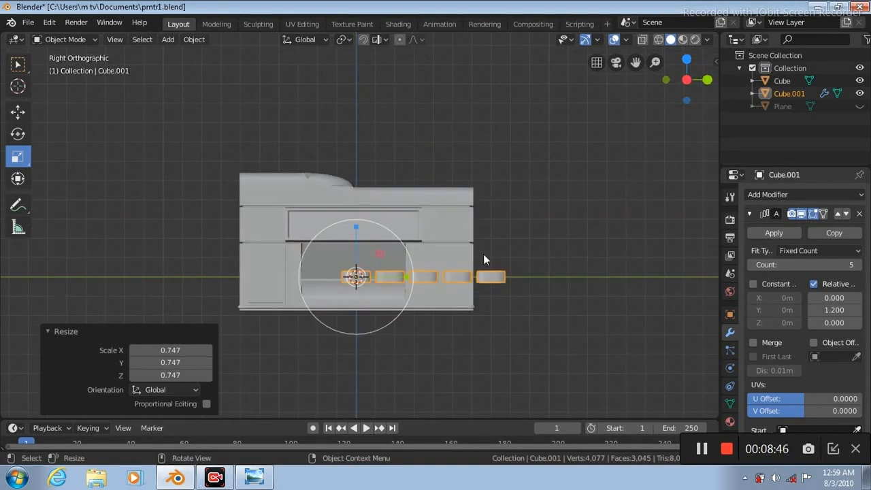
left_click(18, 134)
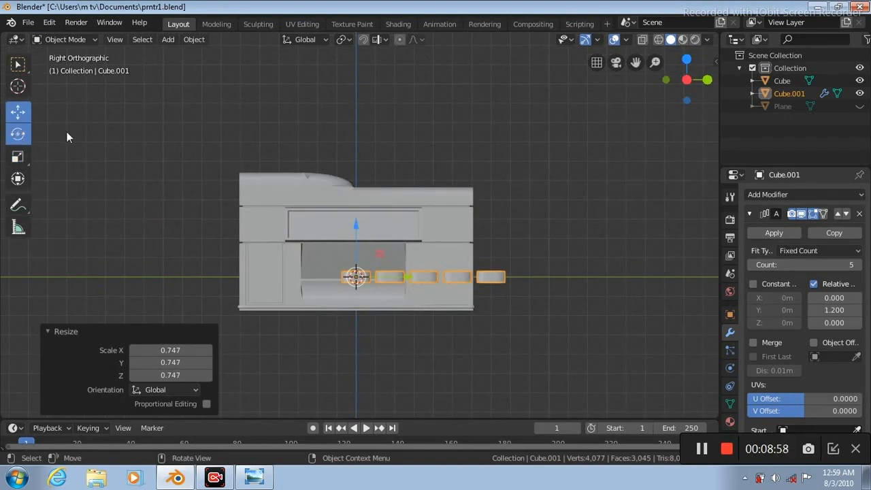
left_click_drag(356, 248, 355, 258)
left_click(169, 362)
type("-90")
key("Return")
Step: Move the upright button grid about 6.08 m along X, clear of the printer's side control block
key("KP_7")
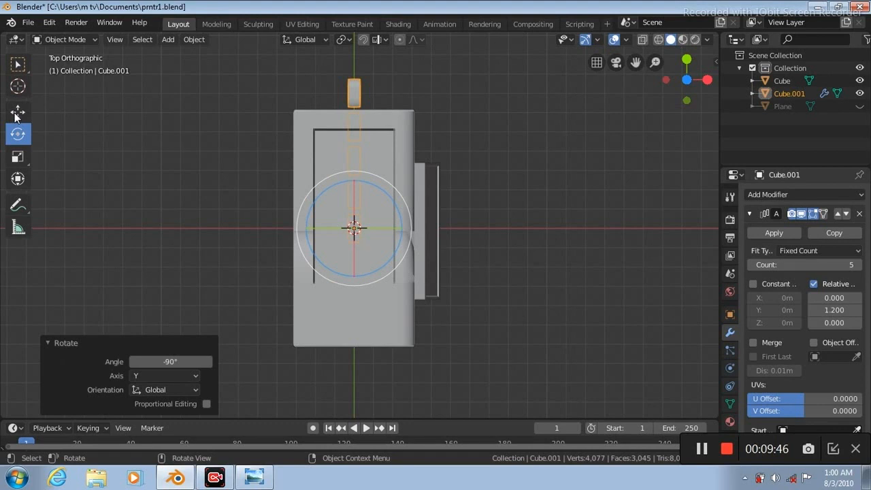
key("alt+a")
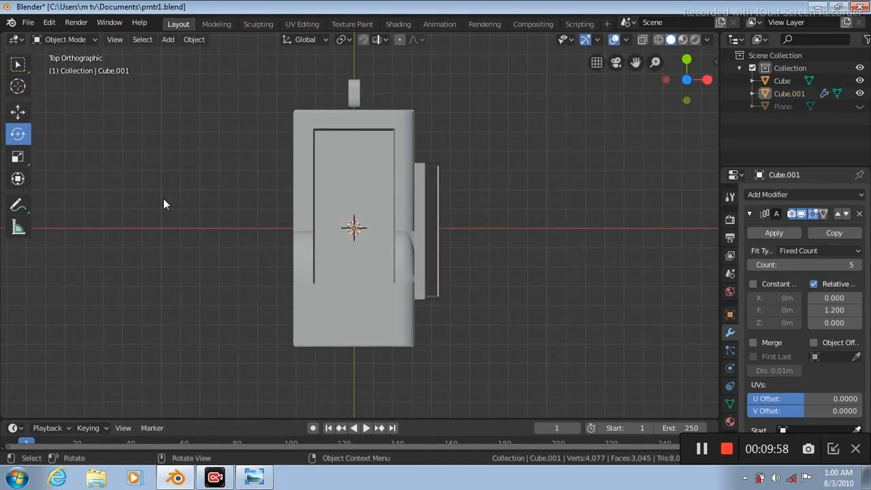
left_click(18, 111)
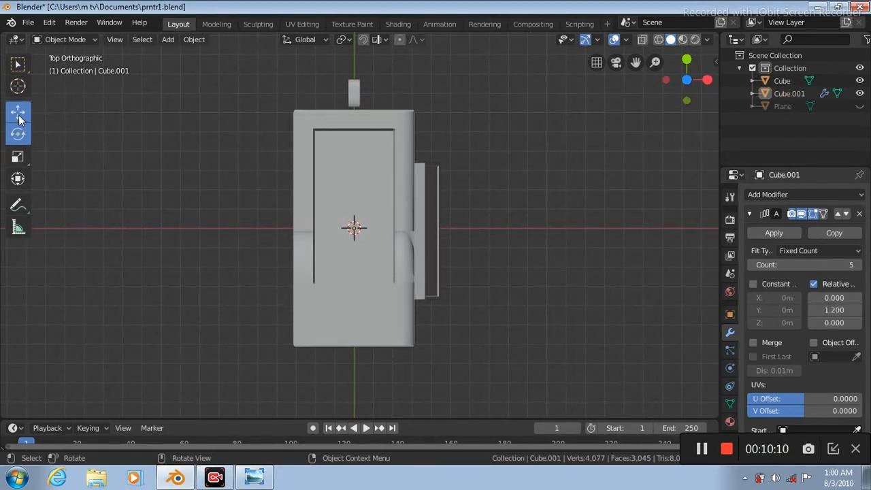
left_click(354, 88)
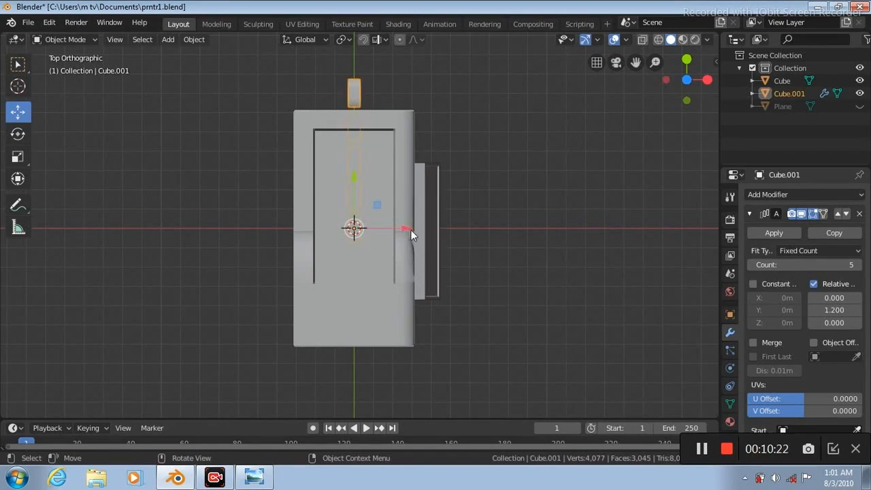
key("g")
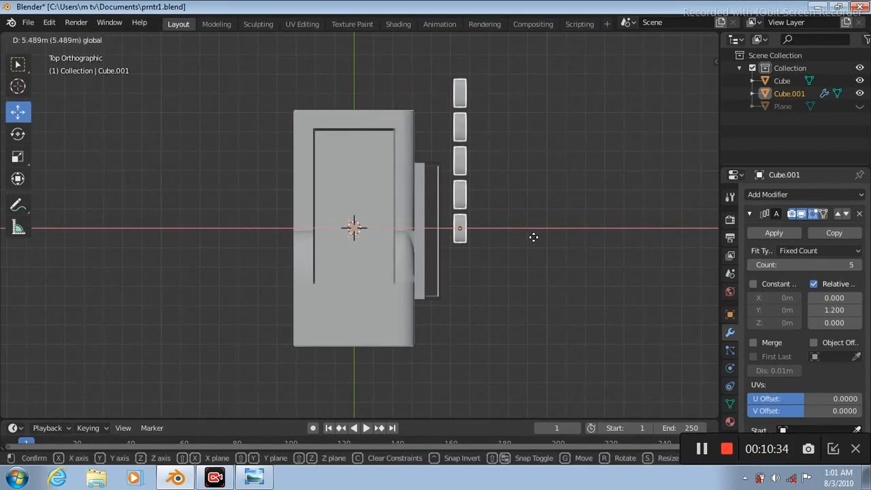
left_click(534, 238)
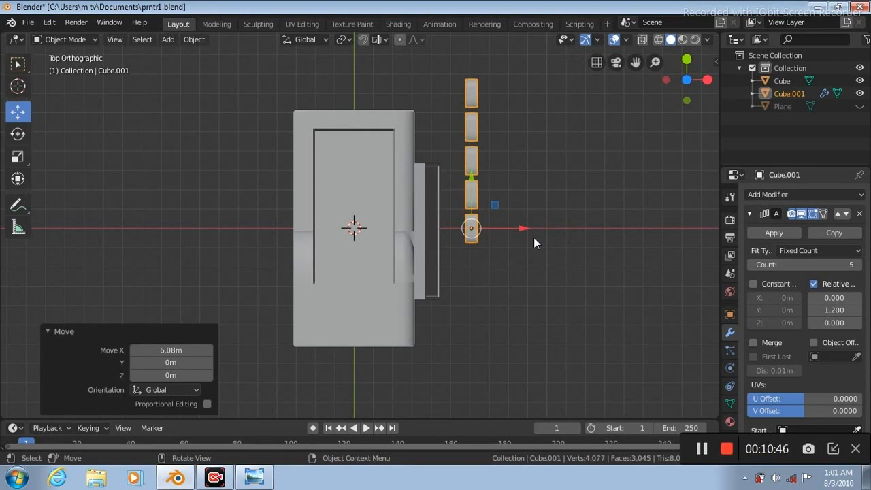
Step: In front view, tilt the button grid by about -22.1° and a further -2.51° to match the control block's sloped face
key("KP_1")
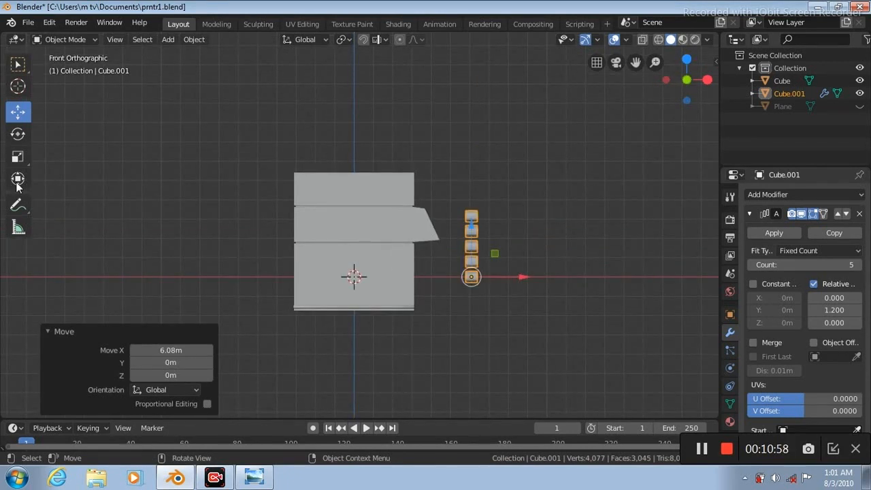
left_click(18, 133)
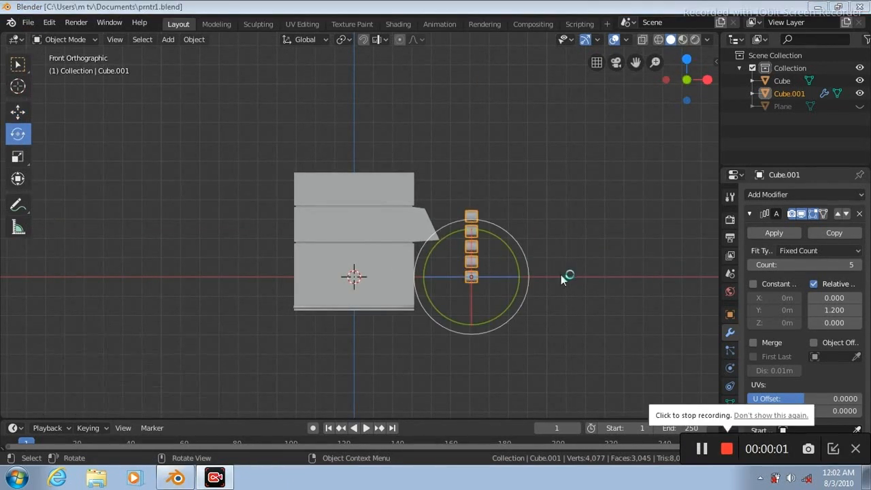
left_click_drag(528, 266, 524, 245)
scroll(581, 301, "up", 5)
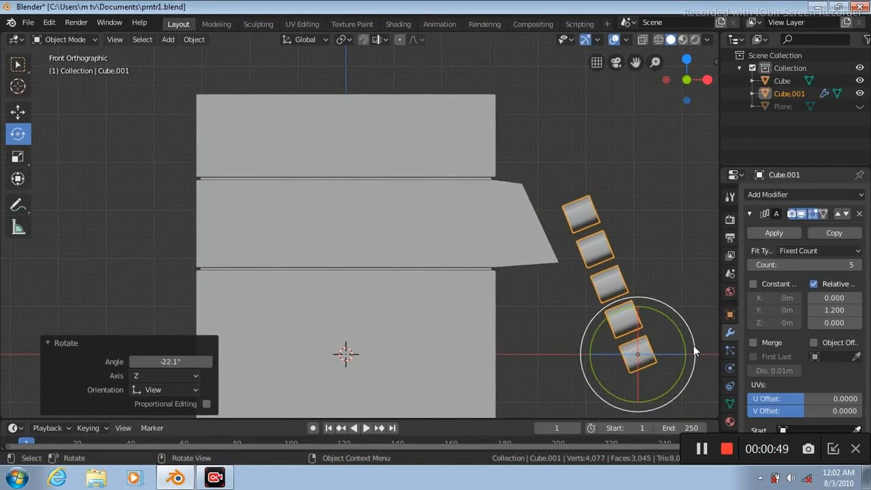
left_click_drag(695, 350, 695, 346)
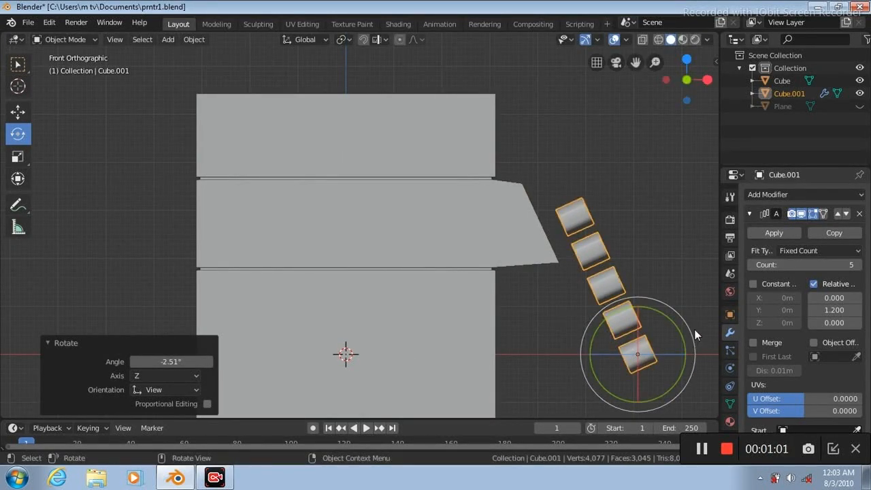
Step: Scale the tilted button grid down uniformly to about 0.271
left_click(18, 158)
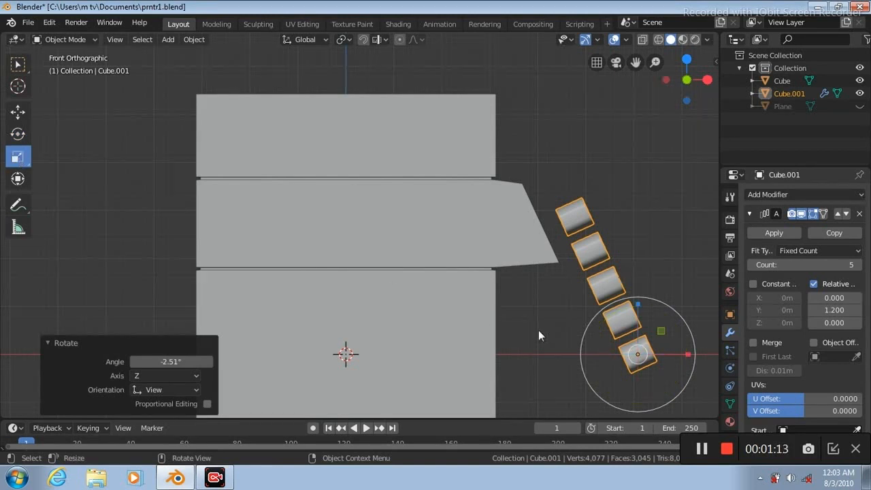
left_click_drag(701, 399, 655, 342)
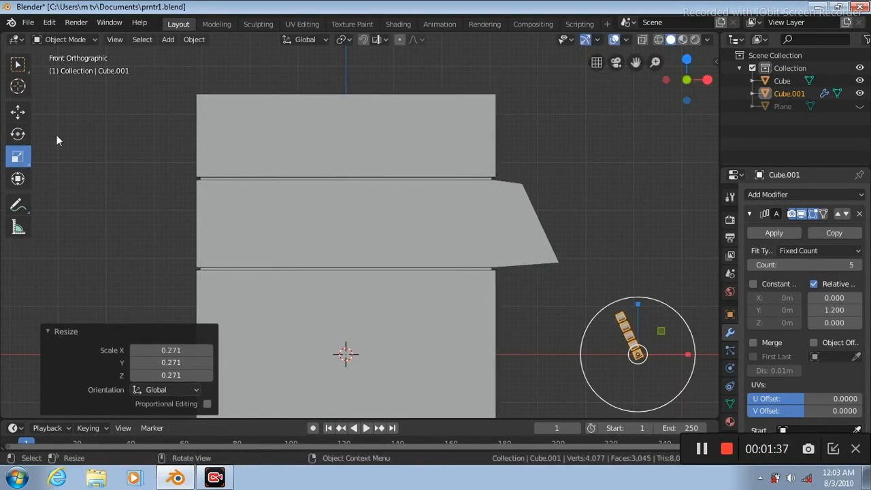
left_click(19, 66)
Step: Move the button grid about 2.41 m up in Z and -1.87 m in X onto the control block's sloped face
left_click(16, 114)
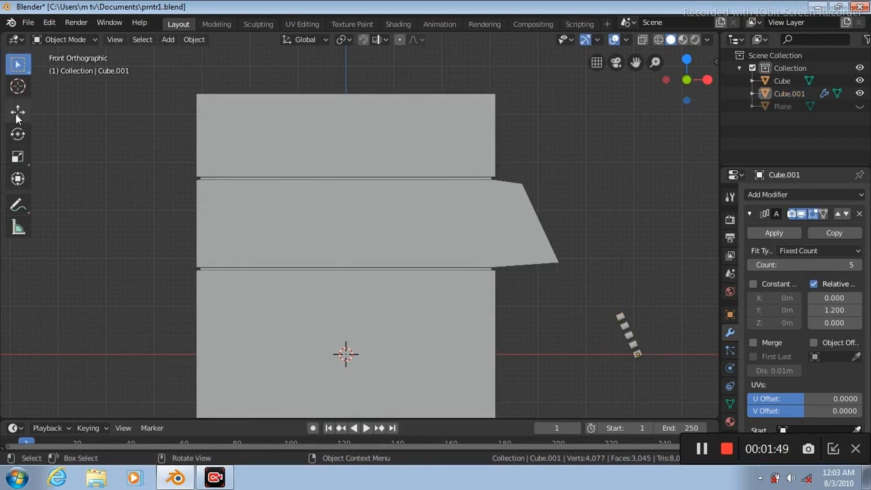
left_click(17, 114)
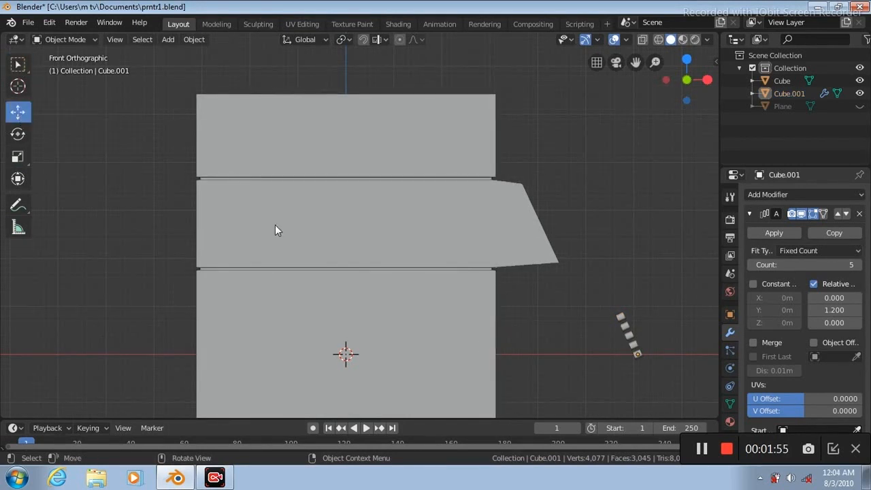
left_click(638, 352)
key("g")
key("z")
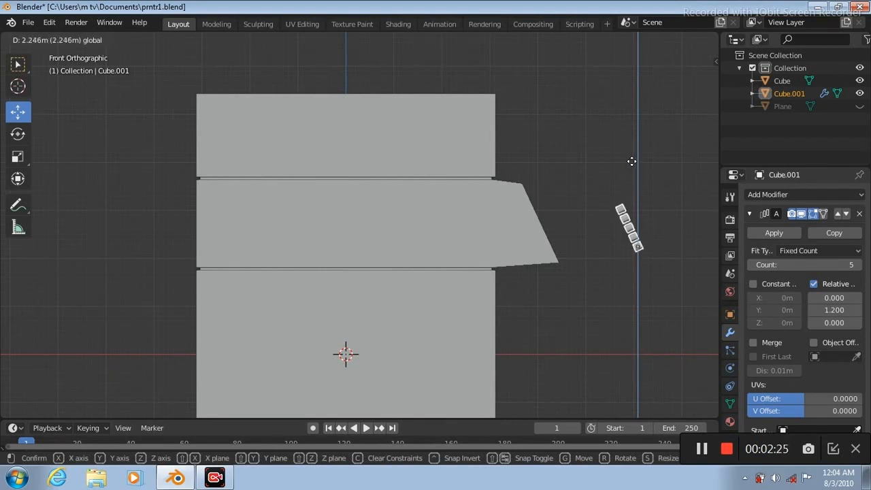
left_click(630, 156)
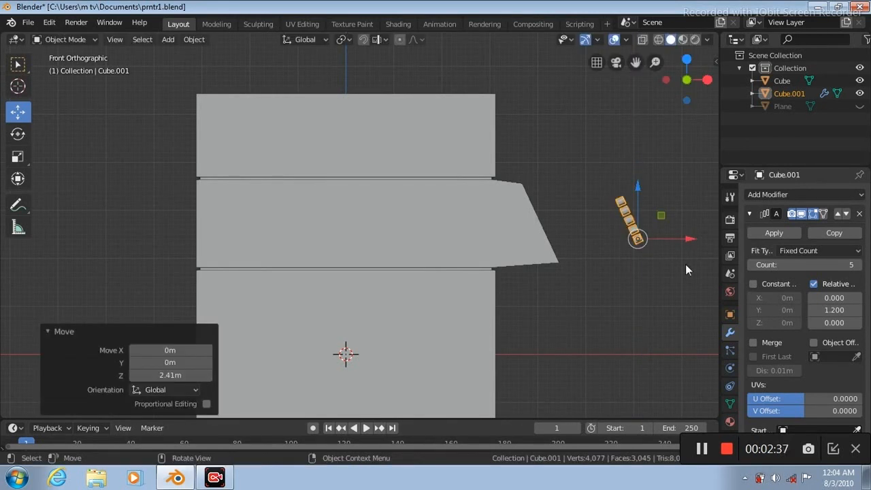
key("g")
key("x")
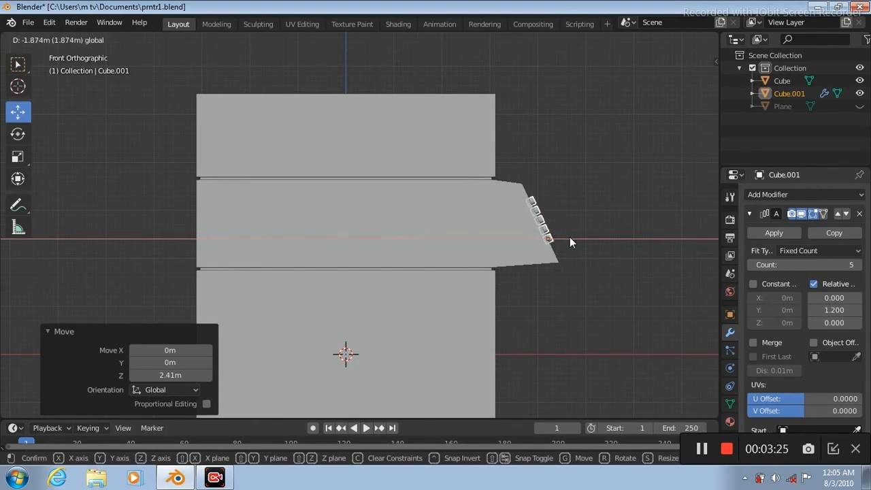
left_click(570, 237)
Step: In right view, shift the button grid about 0.811 m along Y within the control panel and scale it to about 1.026
key("KP_3")
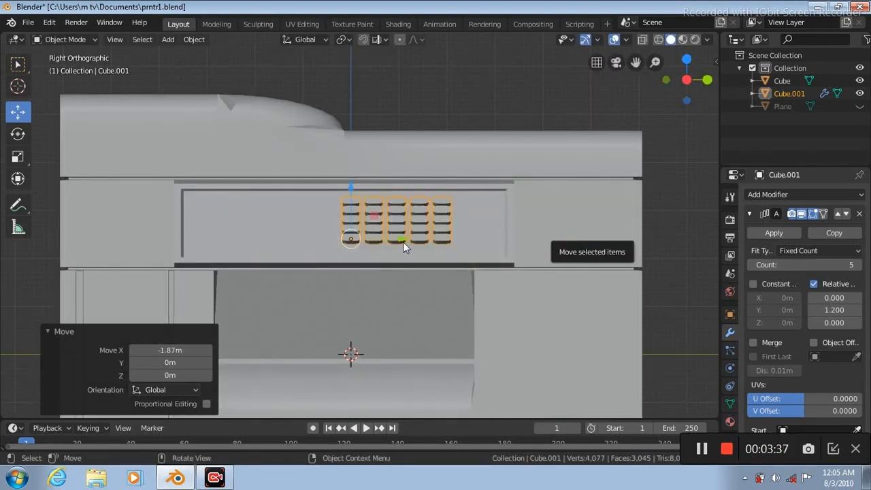
left_click_drag(406, 240, 444, 246)
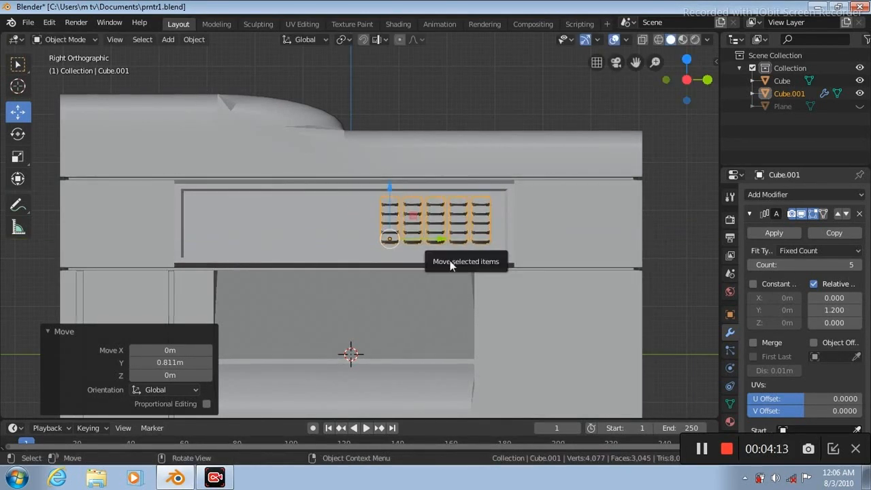
left_click(18, 157)
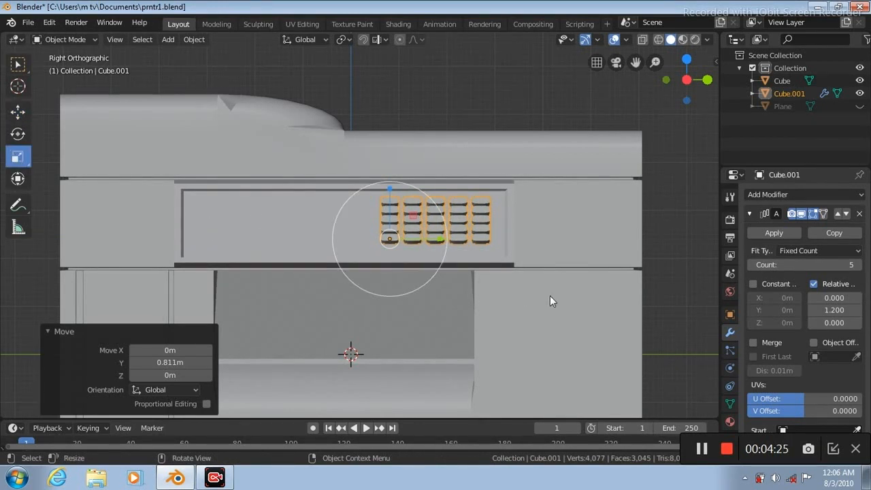
key("s")
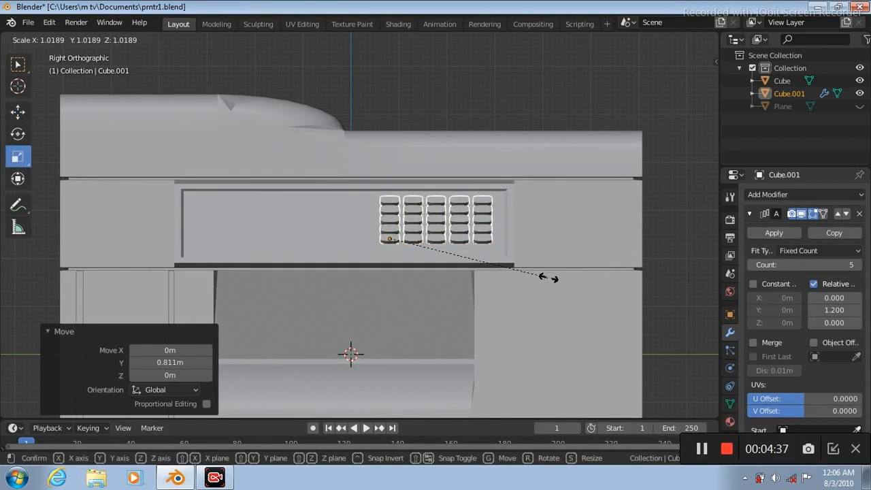
left_click(549, 280)
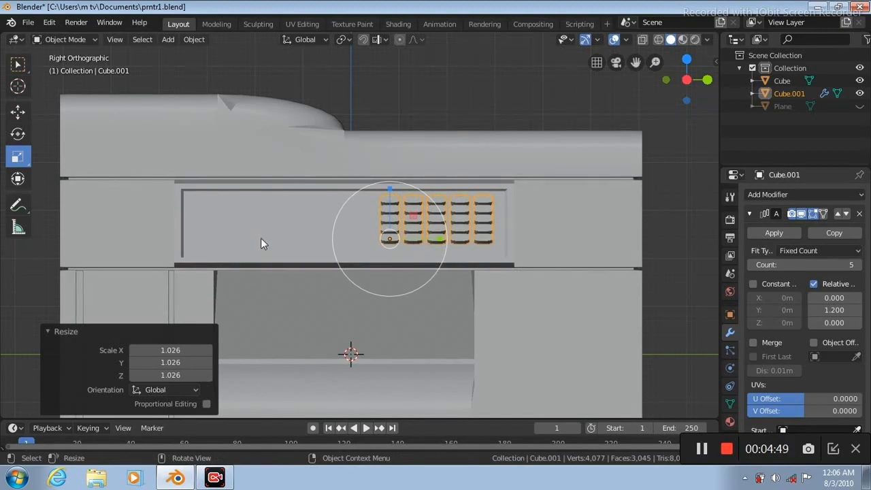
Step: Duplicate the button grid and place the copy about -3.84 m along Y, at the other end of the control panel
key("shift+d")
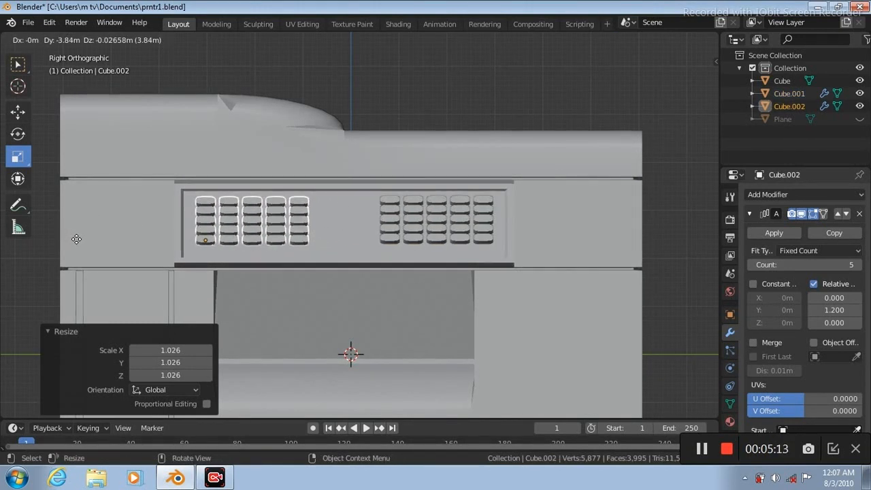
left_click(77, 239)
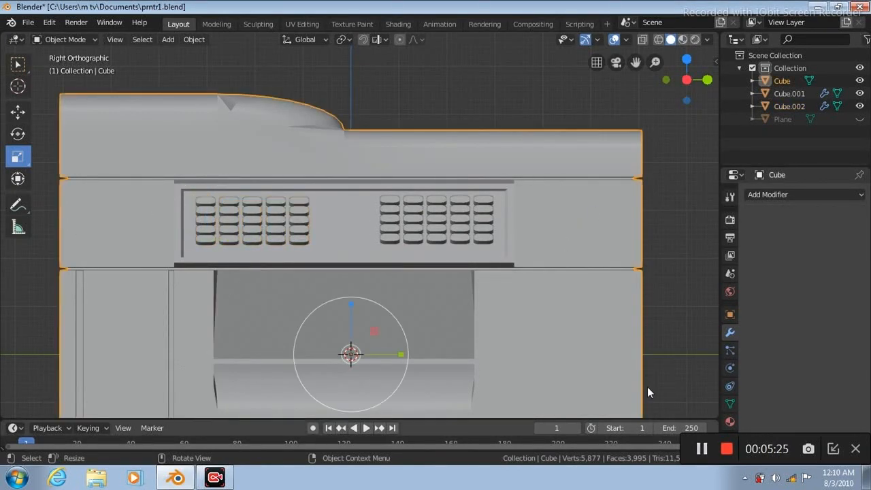
key("Tab")
key("Tab")
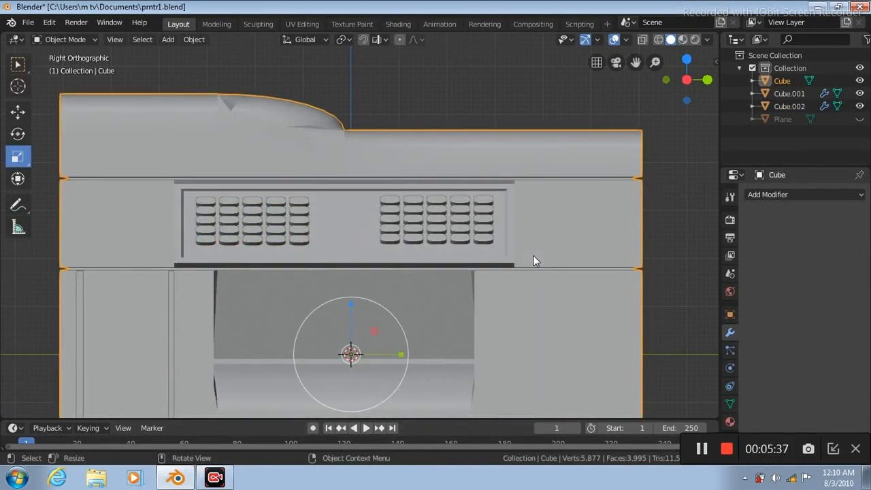
Step: Unhide the Plane object in the scene and show the printer in perspective from slightly above
scroll(534, 256, "down", 3)
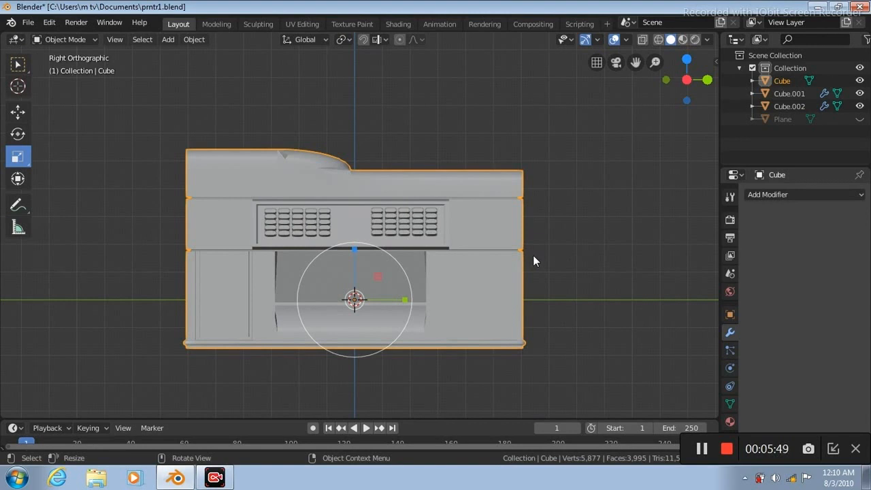
key("KP_5")
key("KP_8")
key("KP_8")
left_click(860, 119)
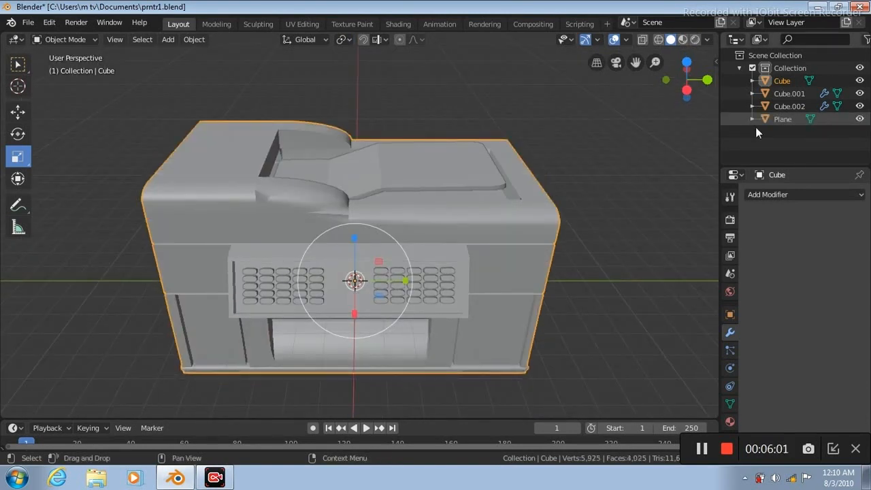
Step: Set the viewport lighting to MatCap using the fifth material sphere, the metallic blue-grey one with a warm highlight
key("KP_4")
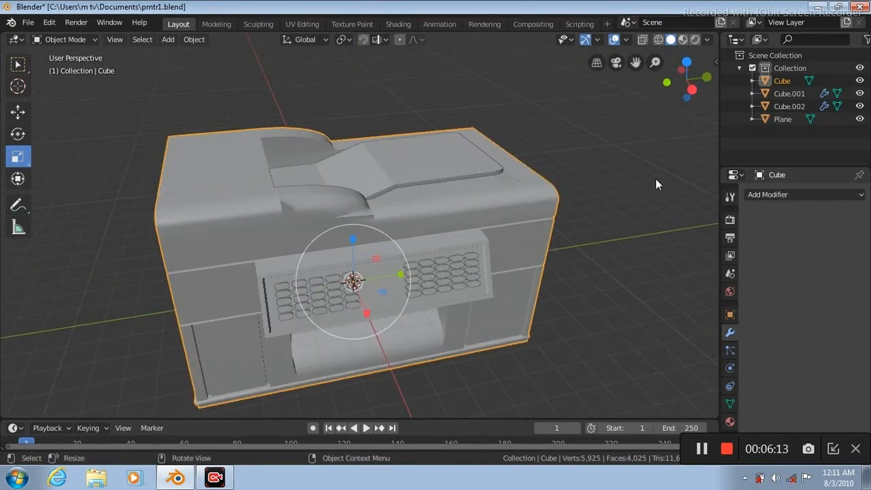
key("KP_6")
key("KP_6")
key("KP_6")
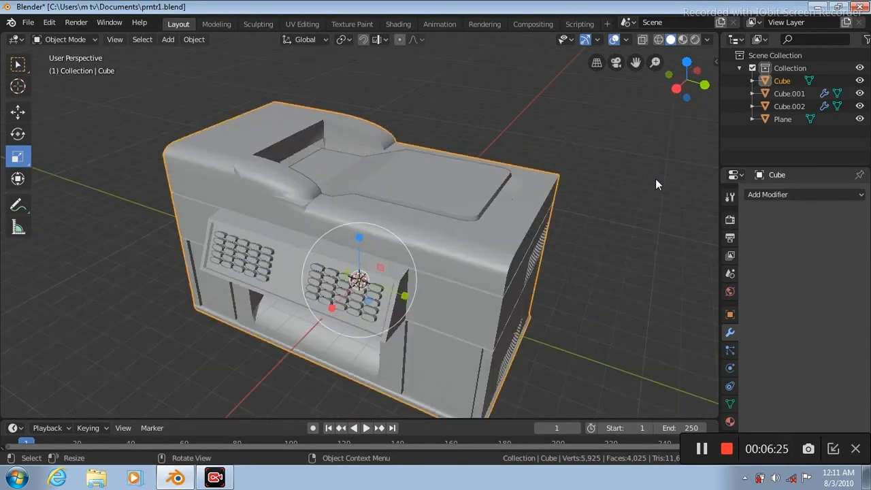
middle_click_drag(655, 180, 620, 183)
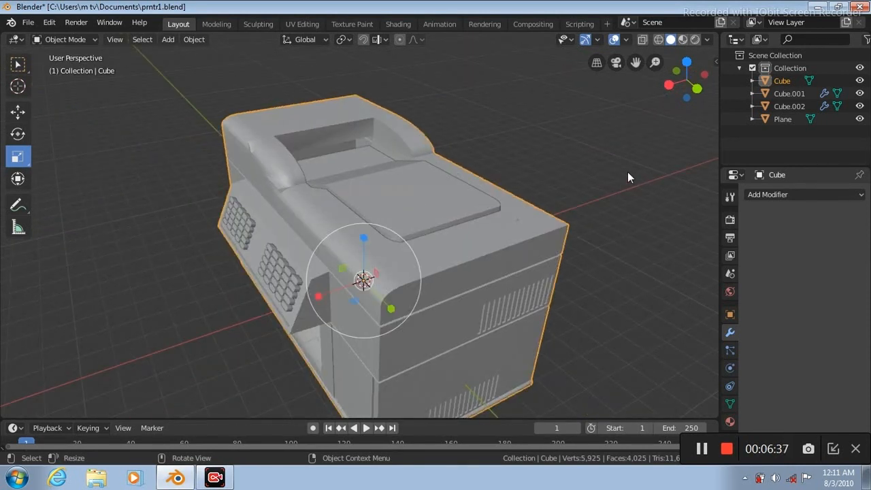
key("KP_4")
left_click(707, 41)
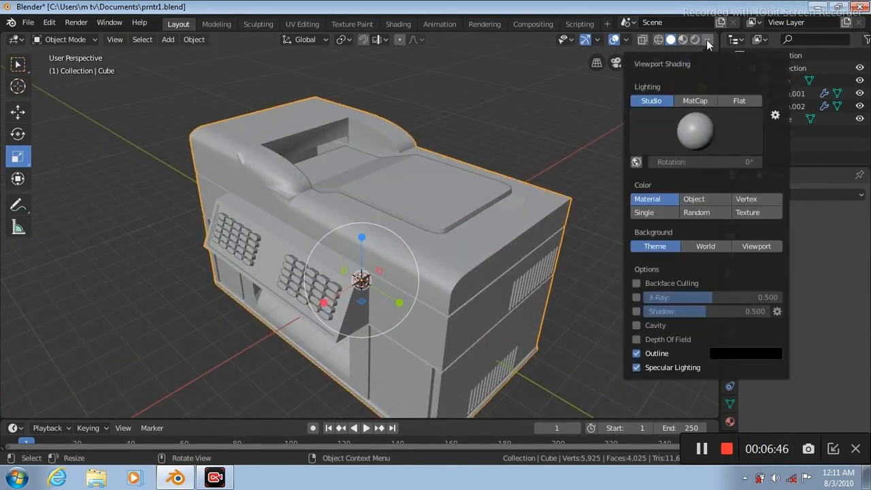
left_click(701, 101)
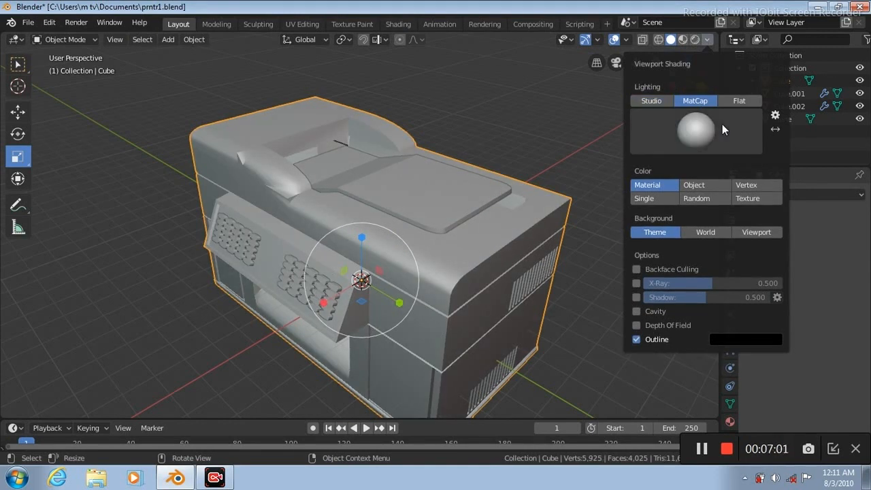
left_click(722, 124)
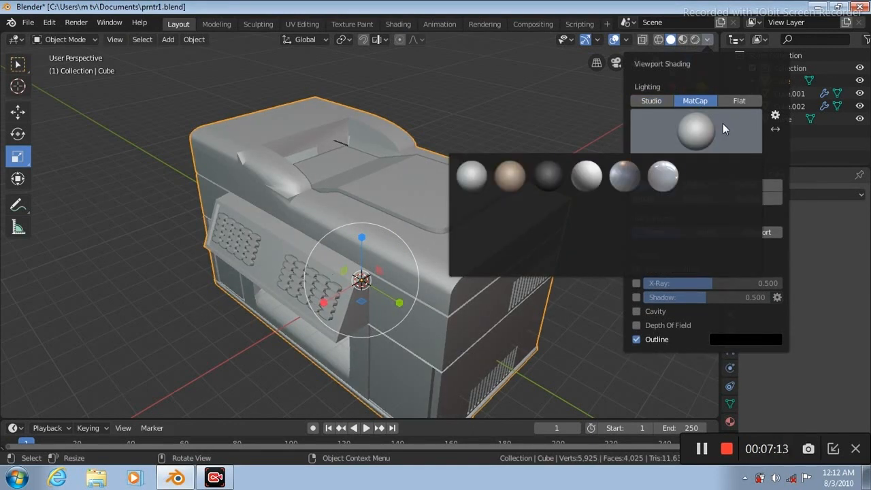
left_click(622, 177)
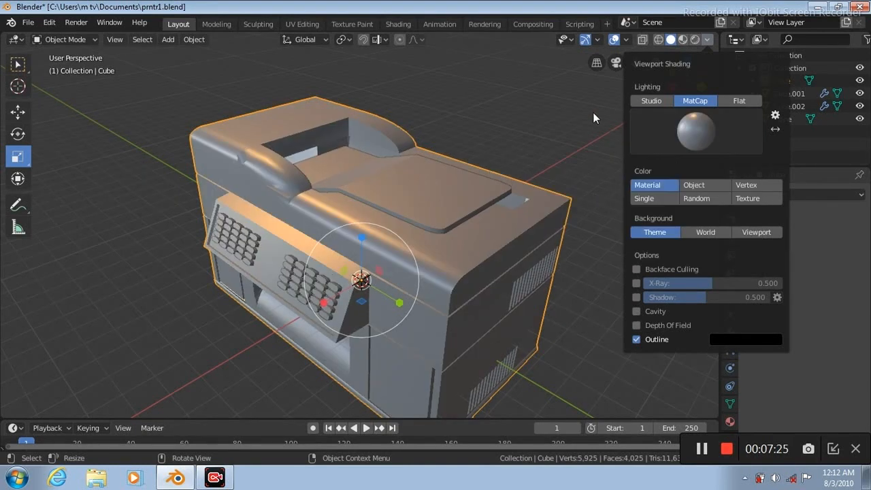
Step: View the whole printer from a lower angle and replace the Scale tool with the Select Box tool
middle_click_drag(593, 112, 646, 187)
scroll(643, 191, "down", 1)
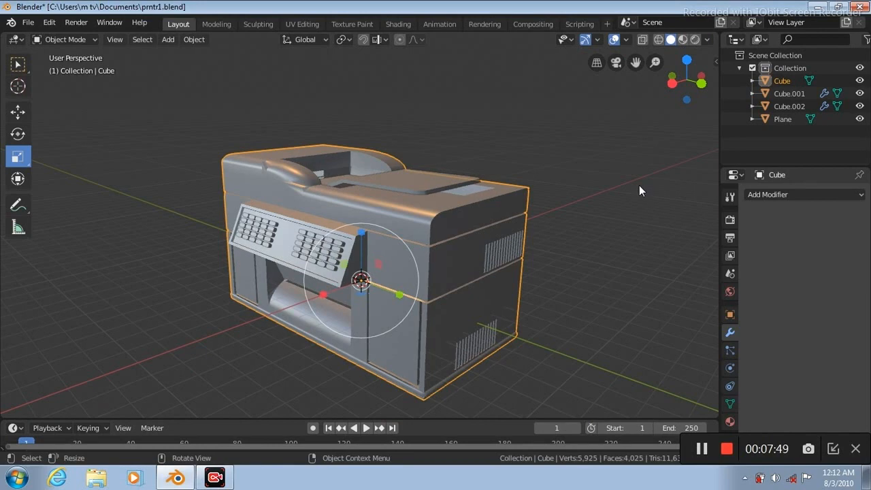
left_click(19, 66)
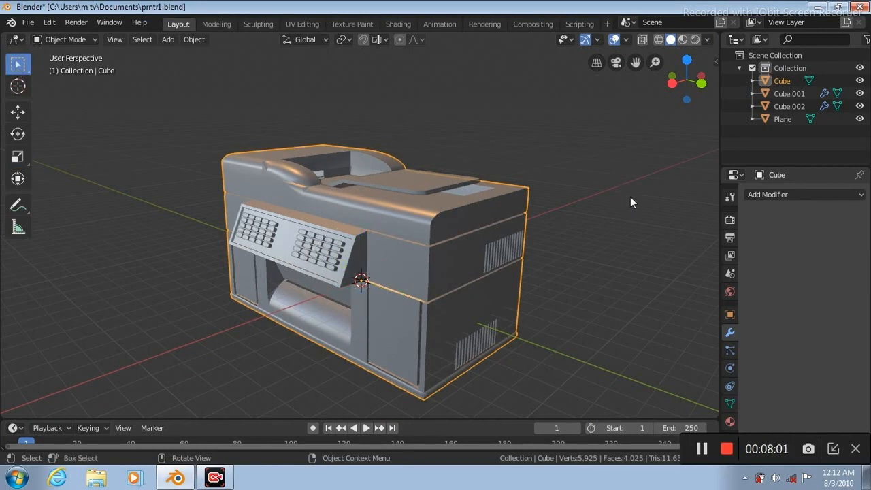